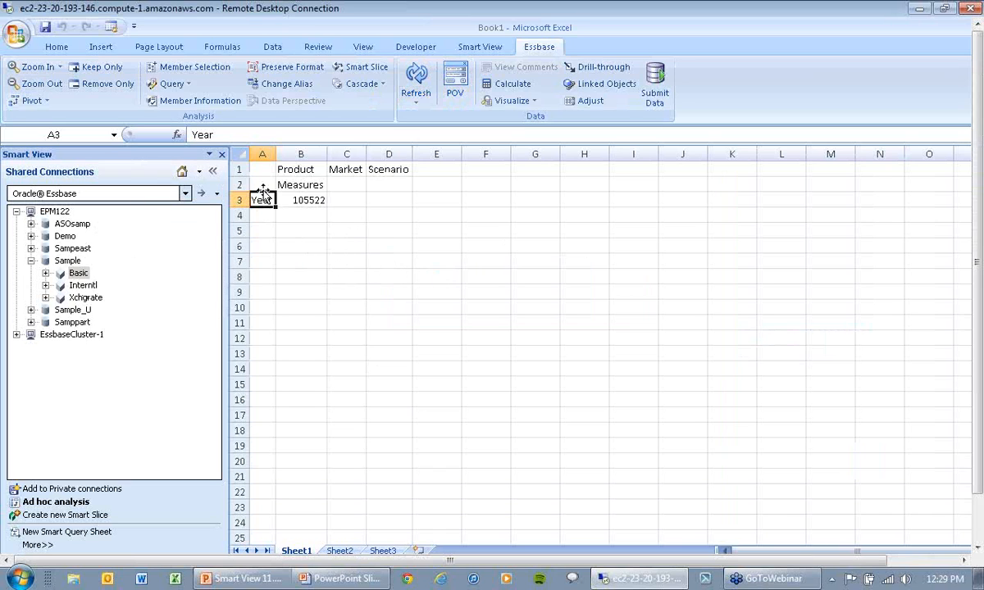
# Close and reopen the Smart View panel, and go through its Home page to Shared Connections.
pyautogui.click(220, 154)
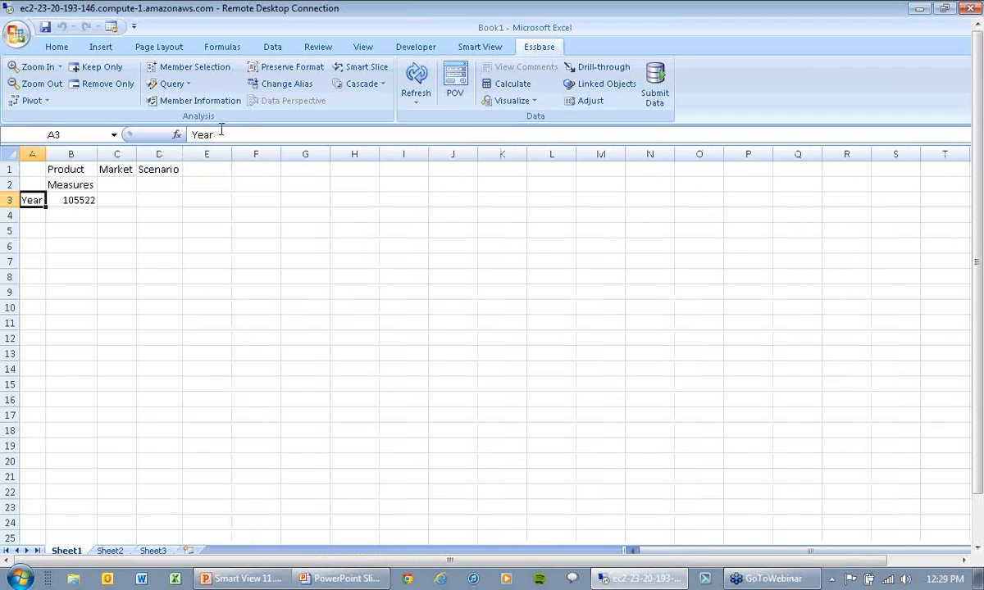
pyautogui.click(475, 51)
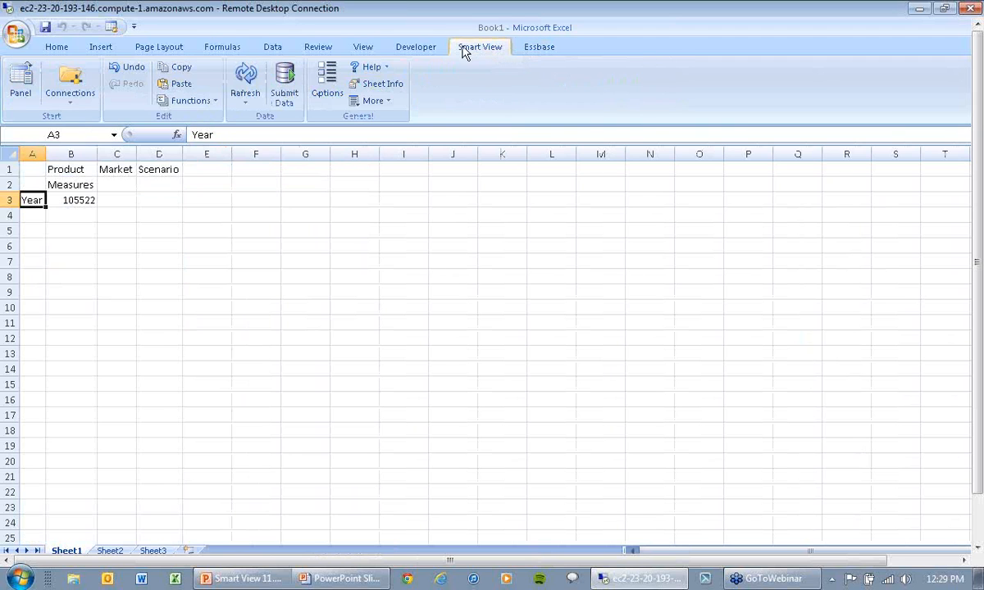
pyautogui.click(21, 82)
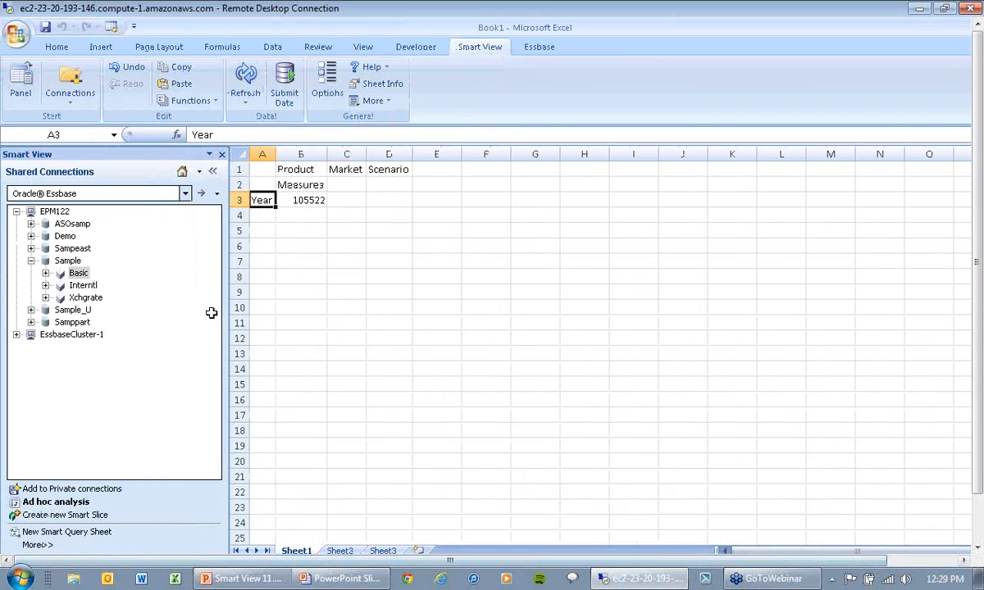
pyautogui.click(198, 172)
pyautogui.click(127, 188)
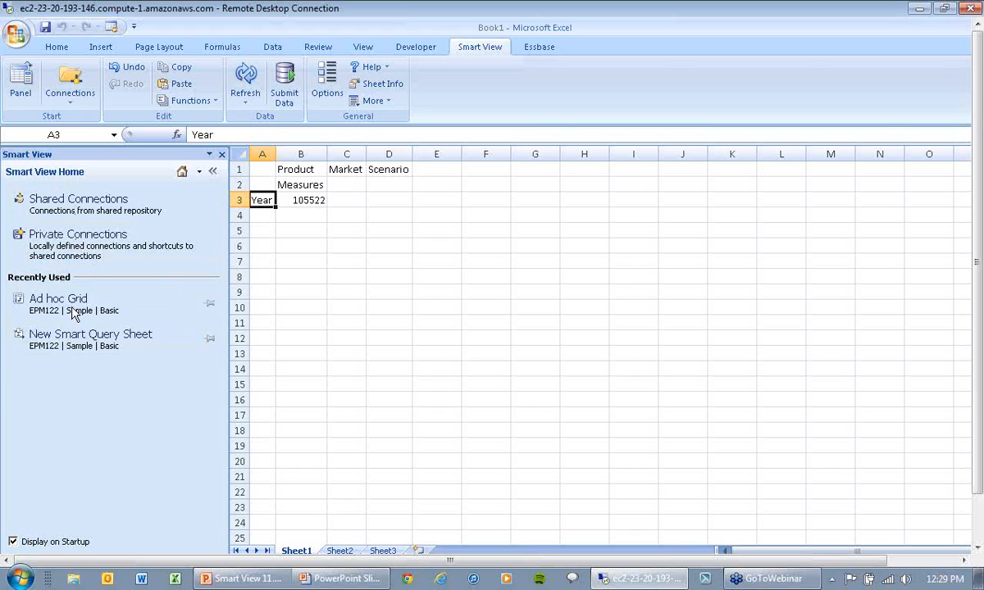
pyautogui.click(67, 205)
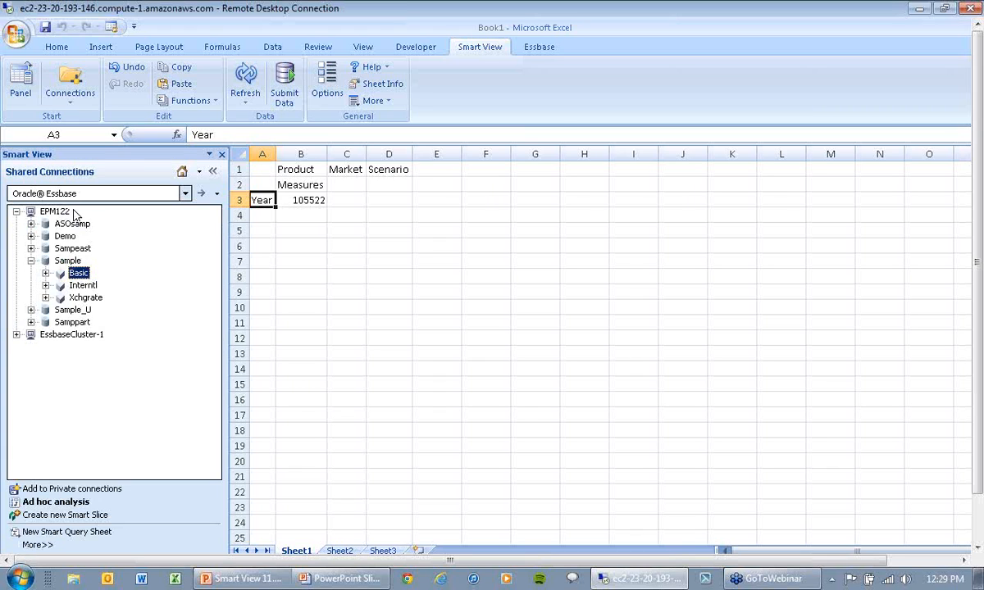
# Start an ad hoc analysis on the Basic cube of Sample, clearing the sheet contents and POV.
pyautogui.rightClick(80, 277)
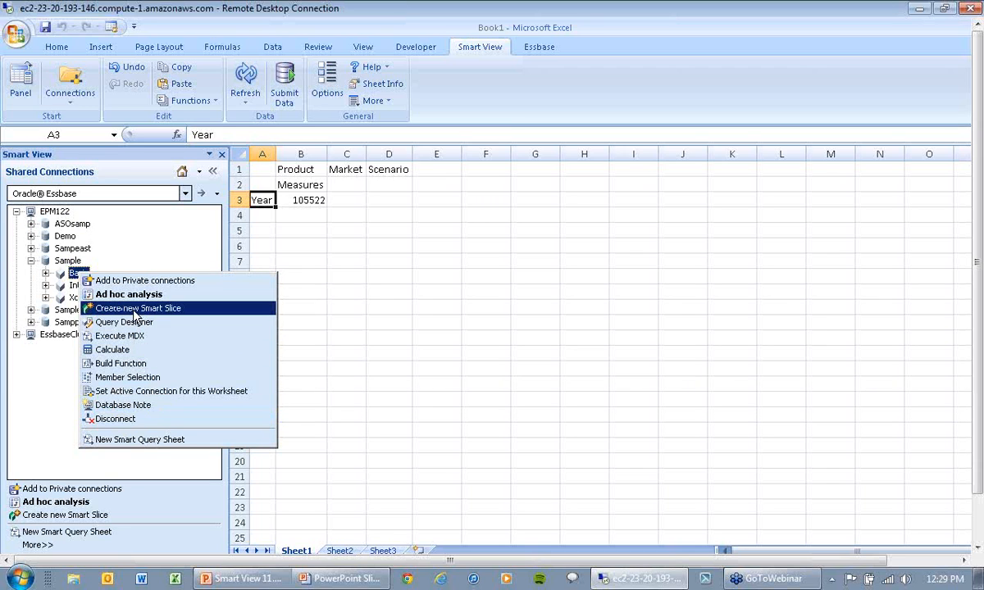
pyautogui.click(135, 295)
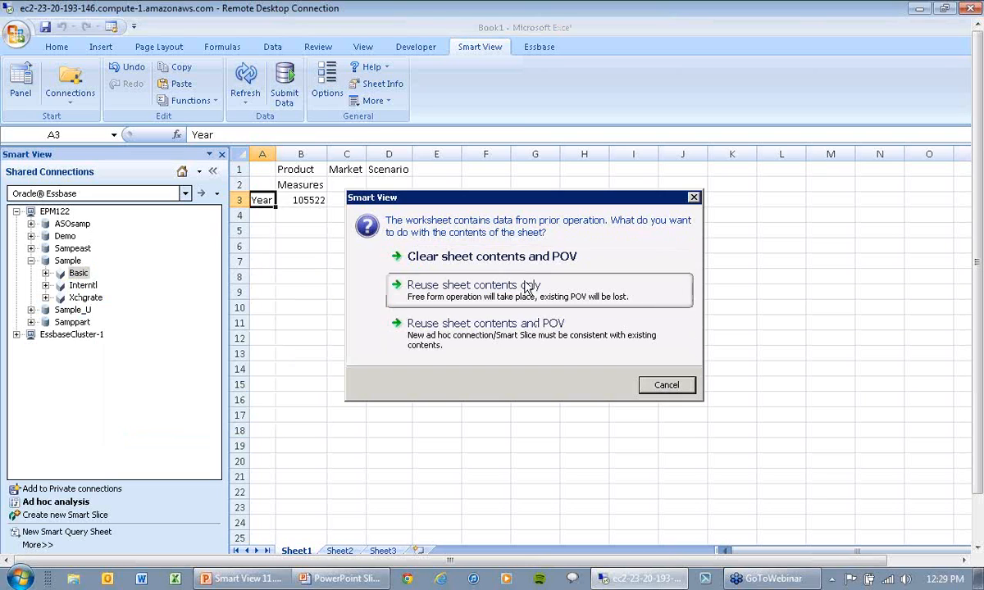
pyautogui.click(565, 246)
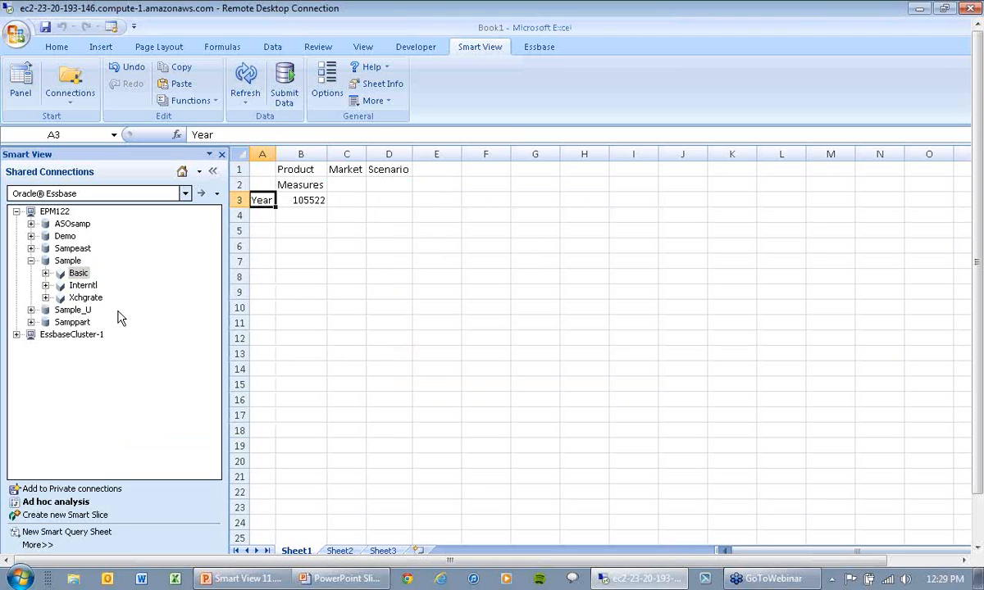
# View the Private Connections, Document Contents and Task List views of the Smart View panel in turn.
pyautogui.click(197, 172)
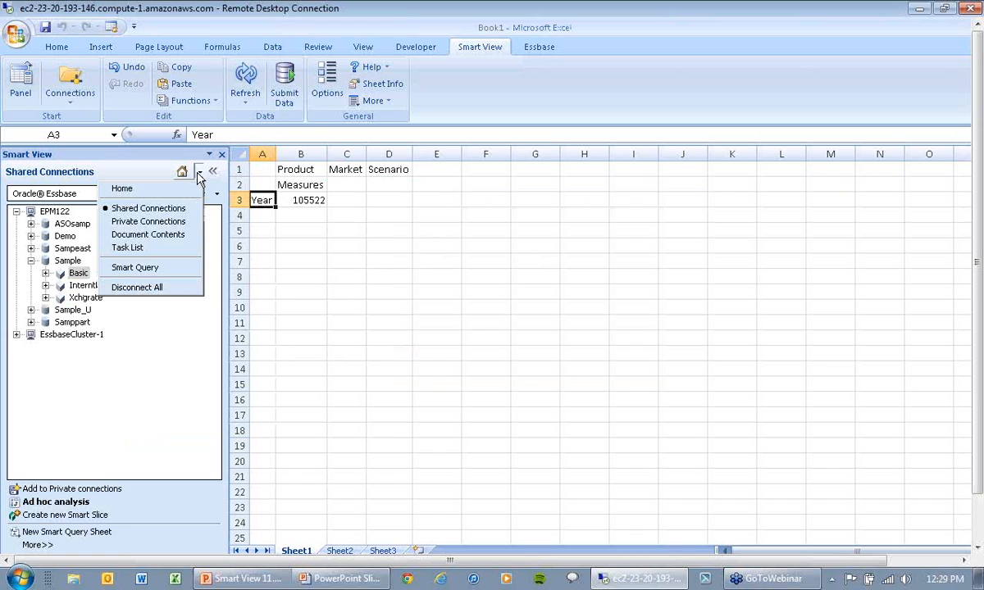
pyautogui.click(172, 222)
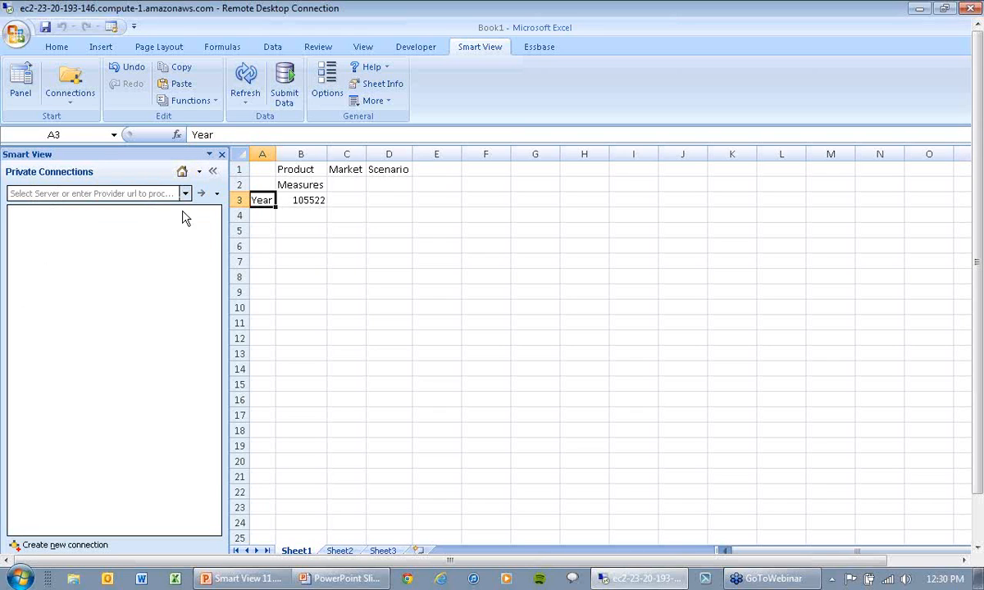
pyautogui.click(198, 172)
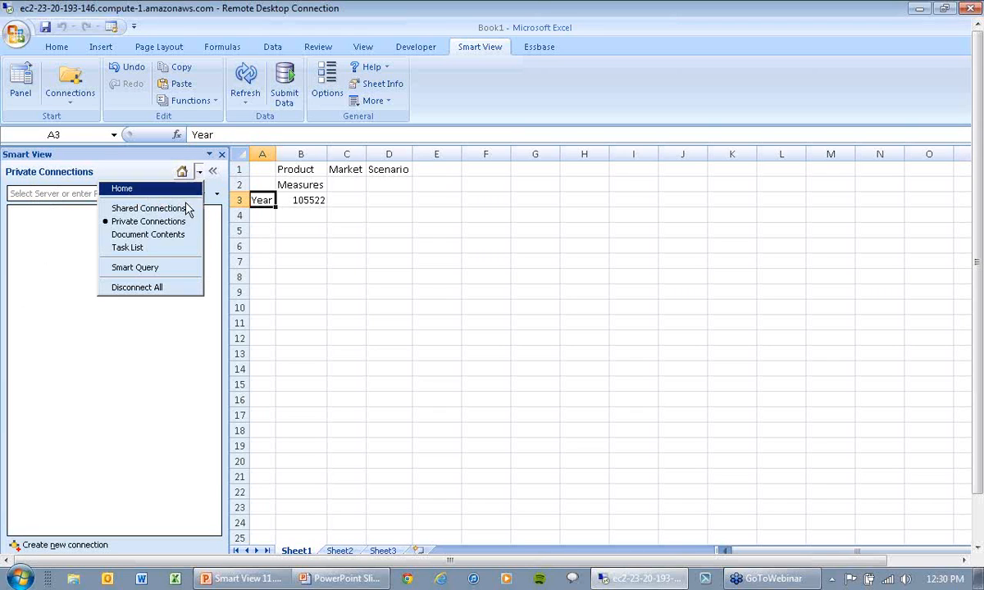
pyautogui.click(182, 236)
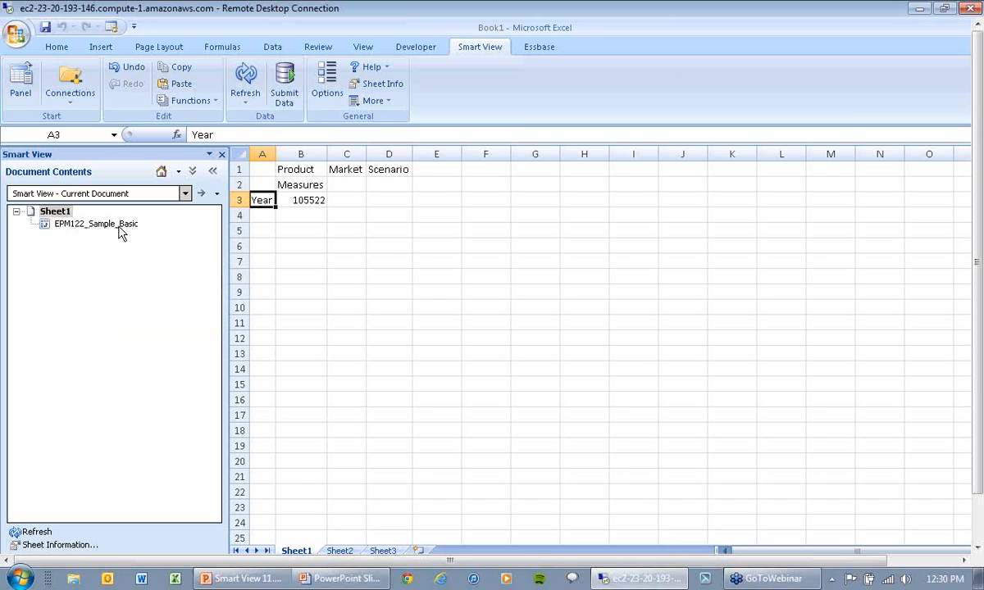
pyautogui.click(177, 172)
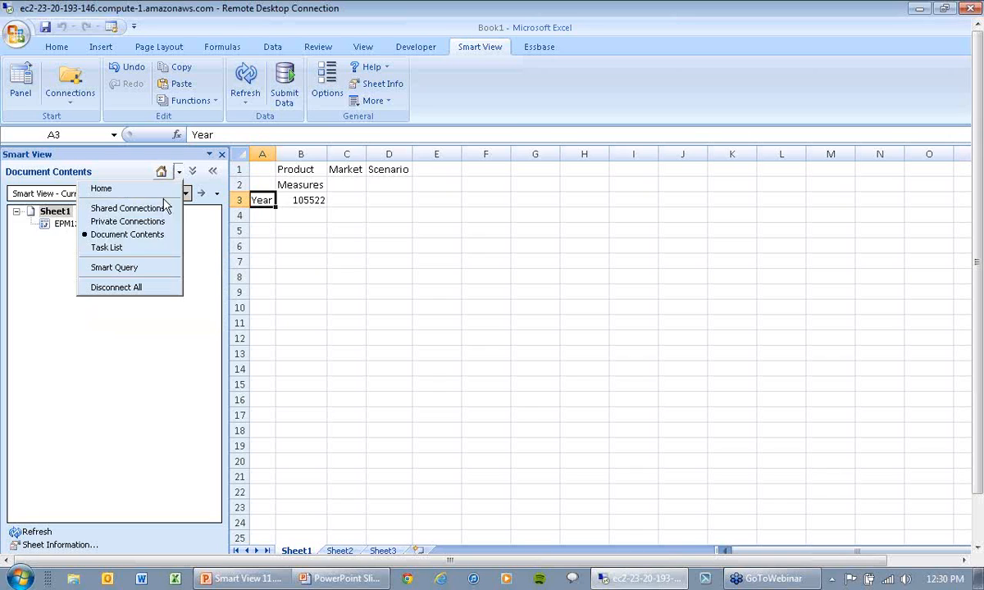
pyautogui.click(131, 247)
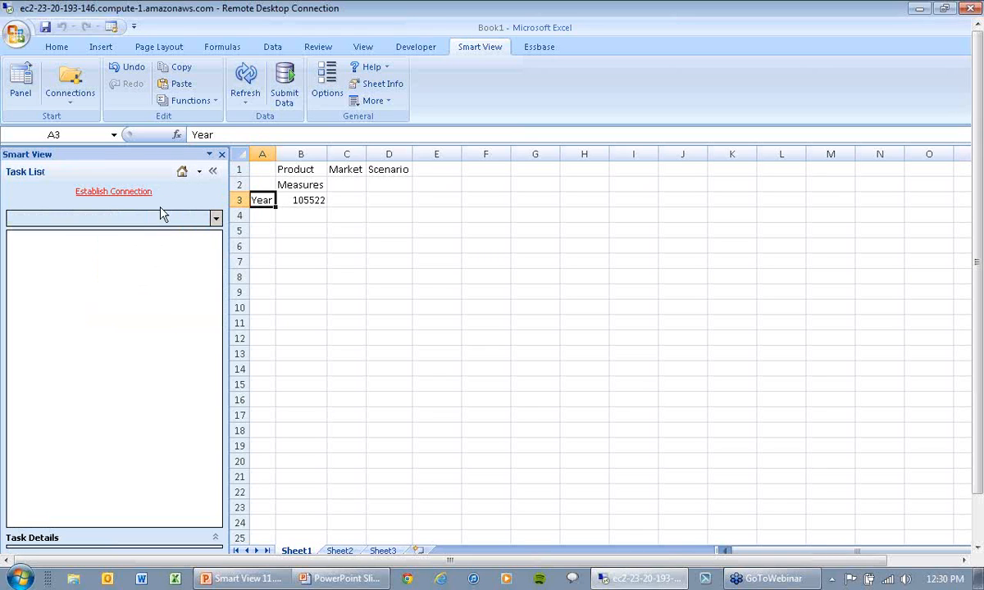
# Try to open a previously saved Smart Query definition from the Smart Query view.
pyautogui.click(199, 173)
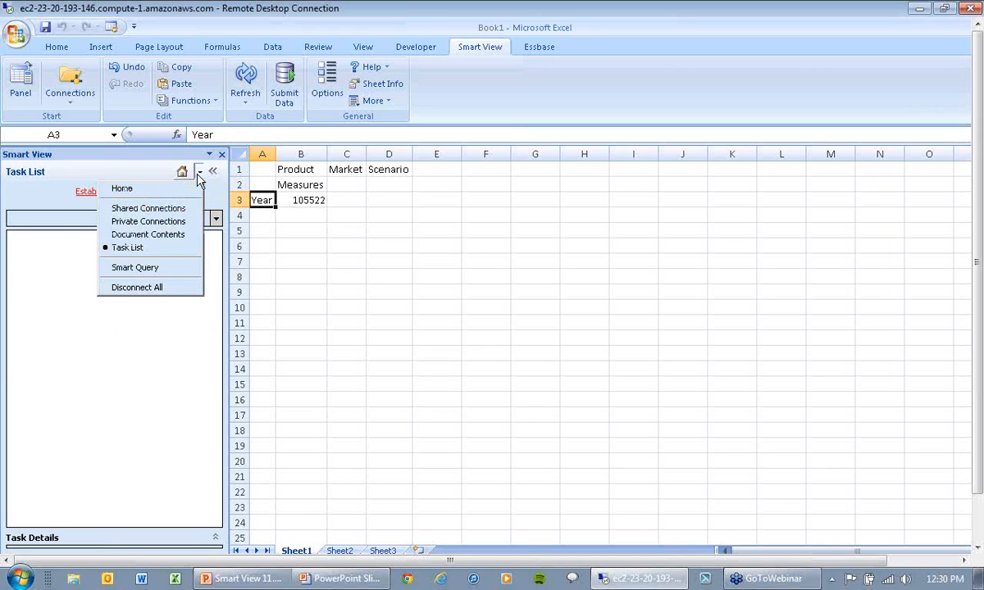
pyautogui.click(158, 270)
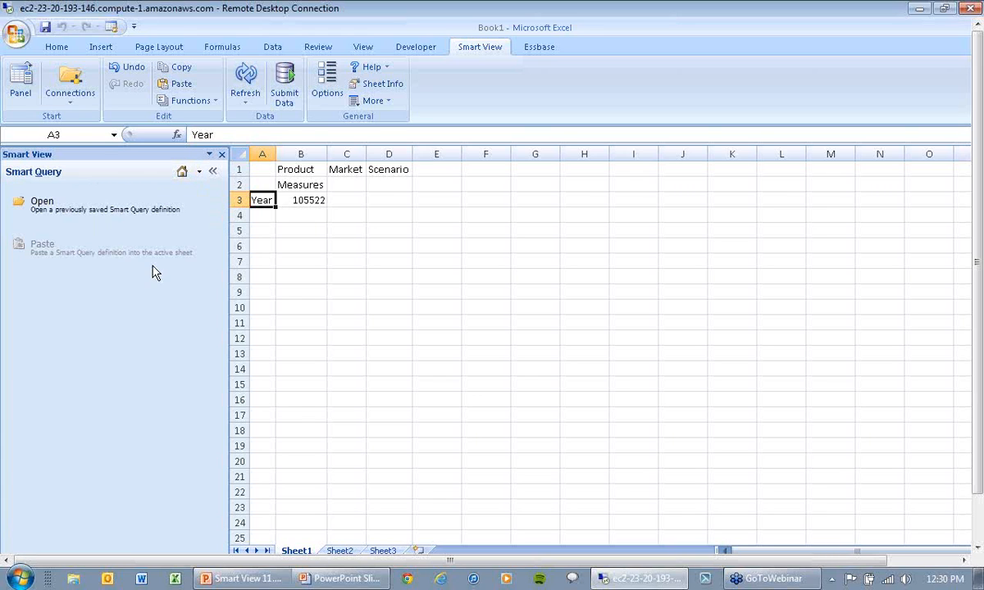
pyautogui.click(46, 212)
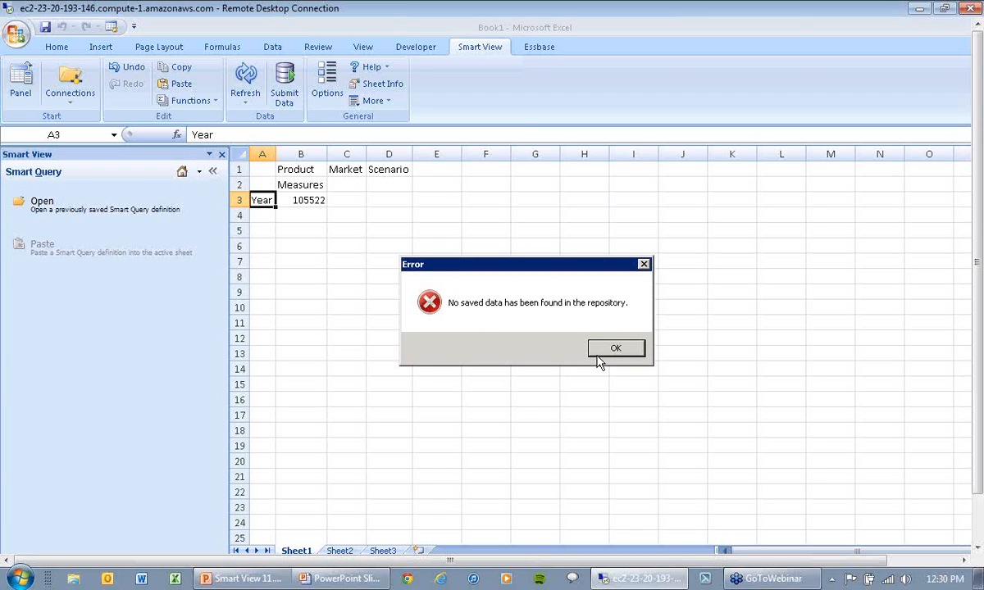
pyautogui.click(623, 349)
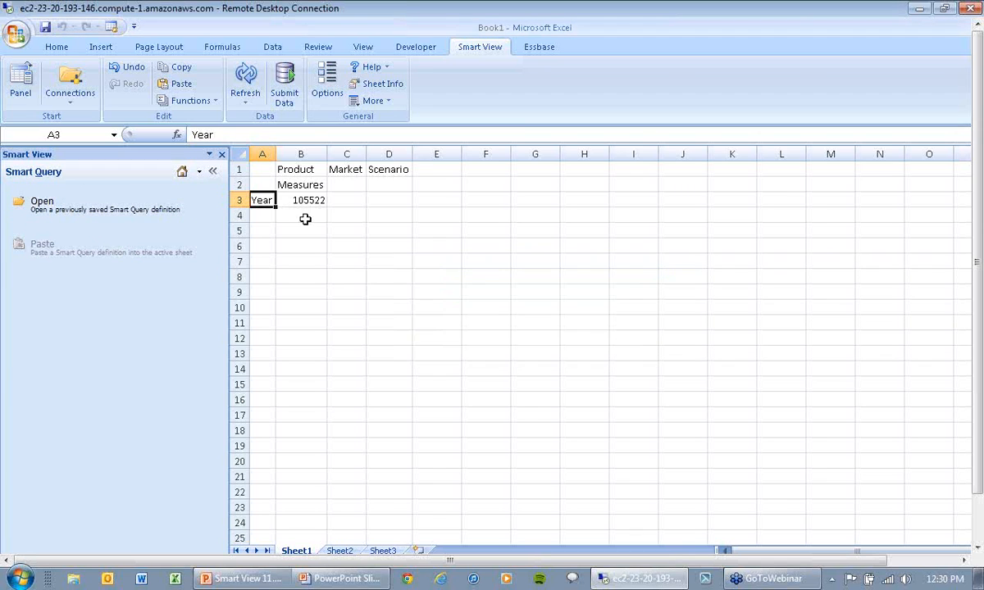
# Return to Shared Connections and create a new Smart Query sheet from the Sample application's Basic cube.
pyautogui.click(197, 171)
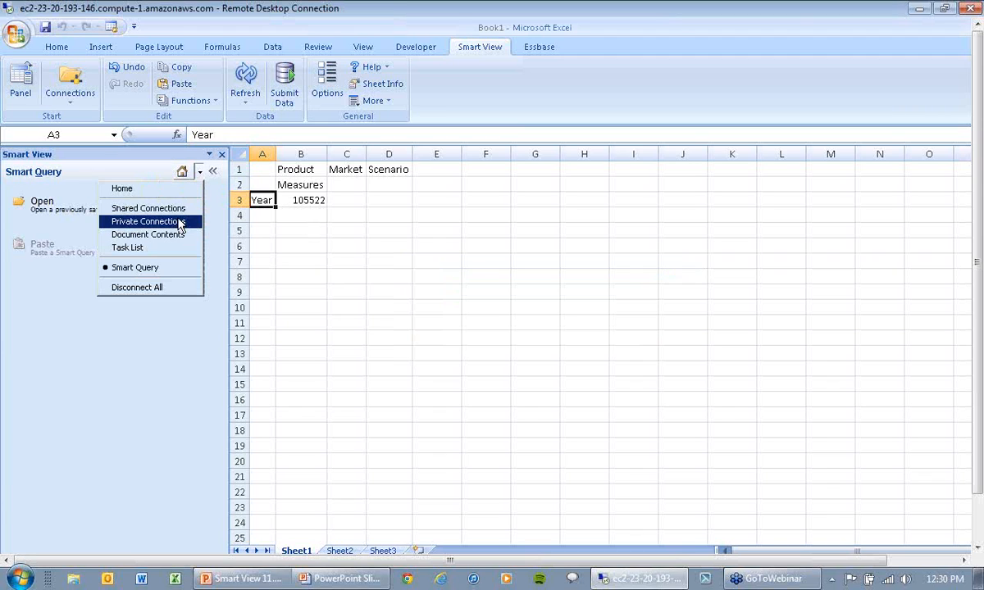
pyautogui.click(168, 208)
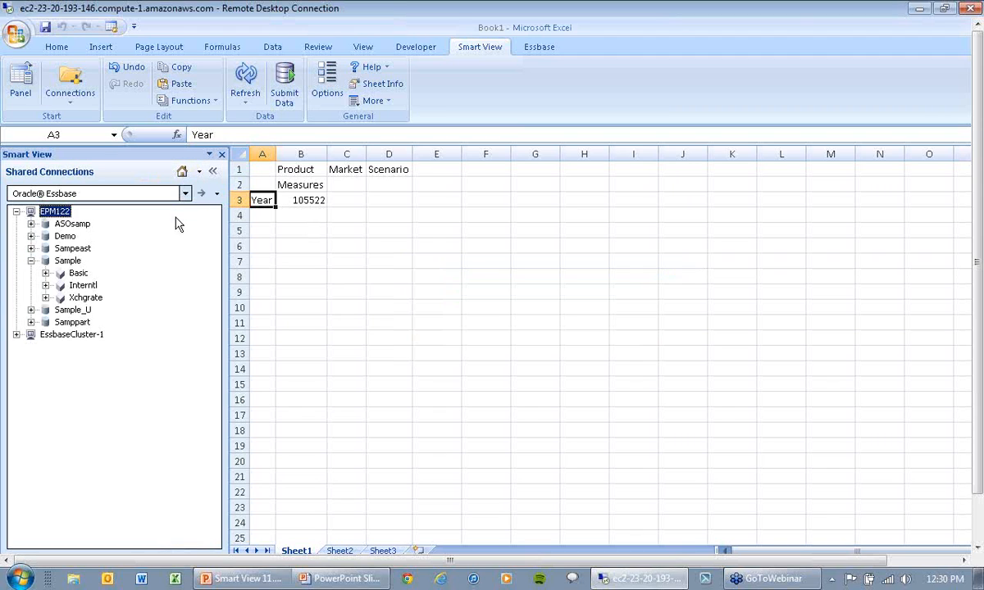
pyautogui.click(79, 273)
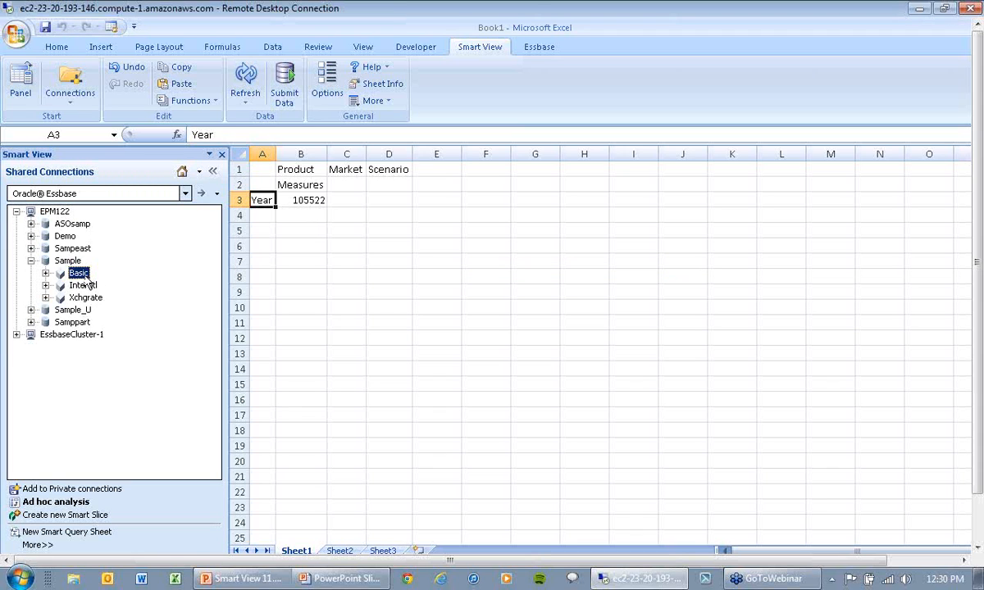
pyautogui.rightClick(82, 278)
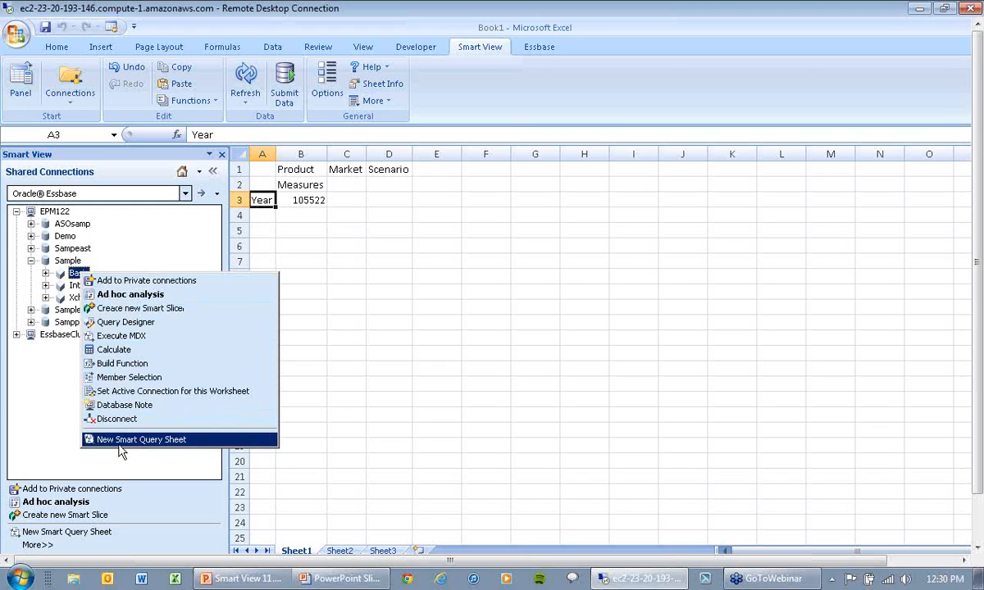
pyautogui.click(185, 440)
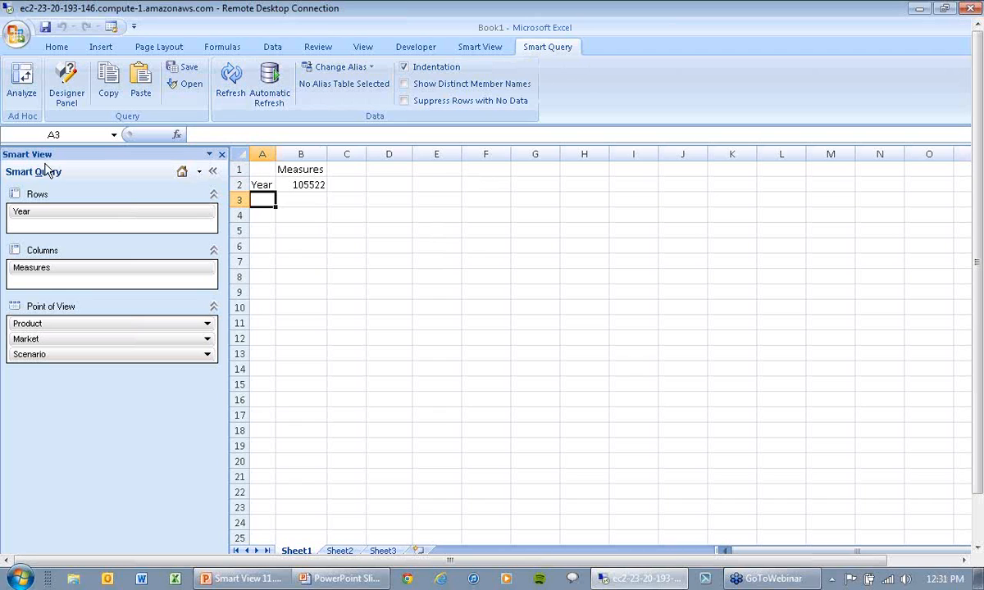
pyautogui.click(199, 174)
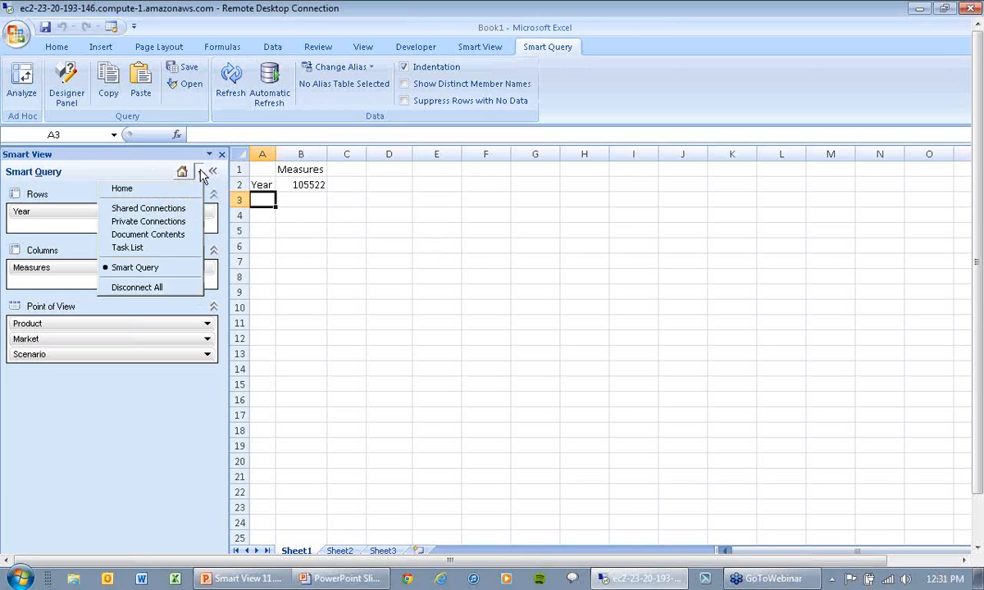
pyautogui.click(201, 173)
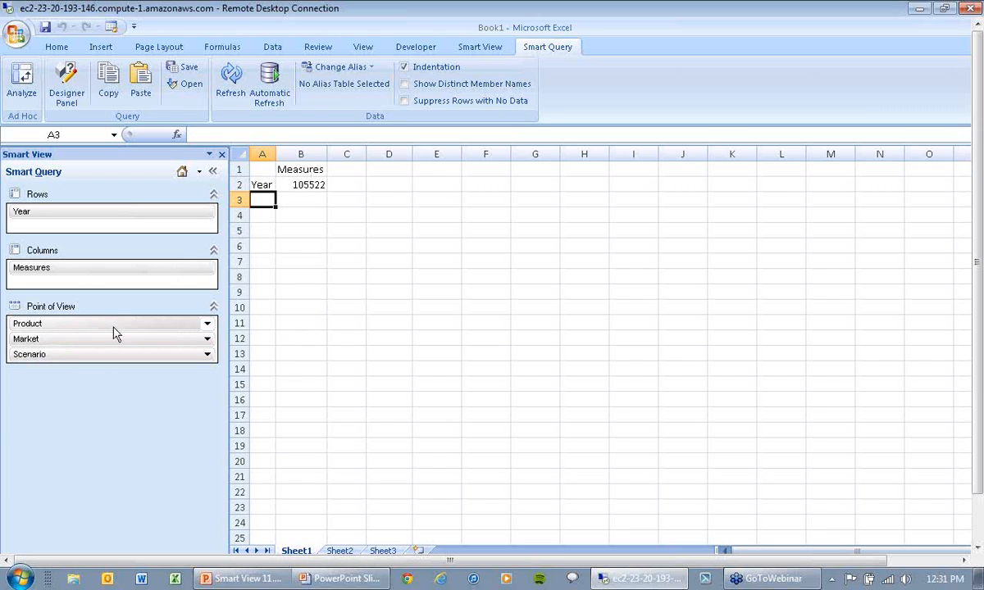
# Move Product from the query's Point of View to its Rows, and move Year to the Point of View.
pyautogui.click(114, 328)
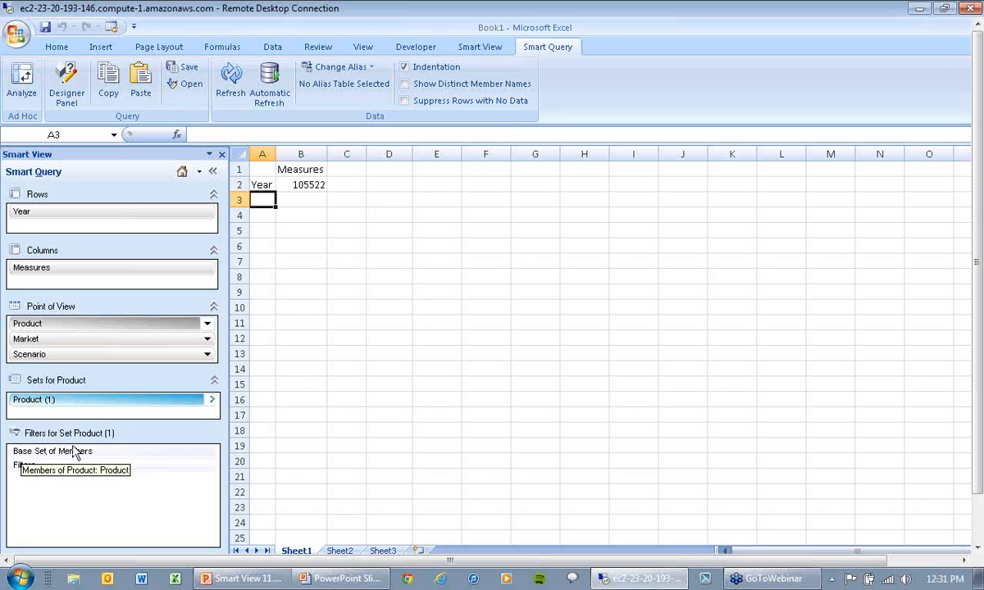
pyautogui.moveTo(141, 277); pyautogui.dragTo(148, 228)
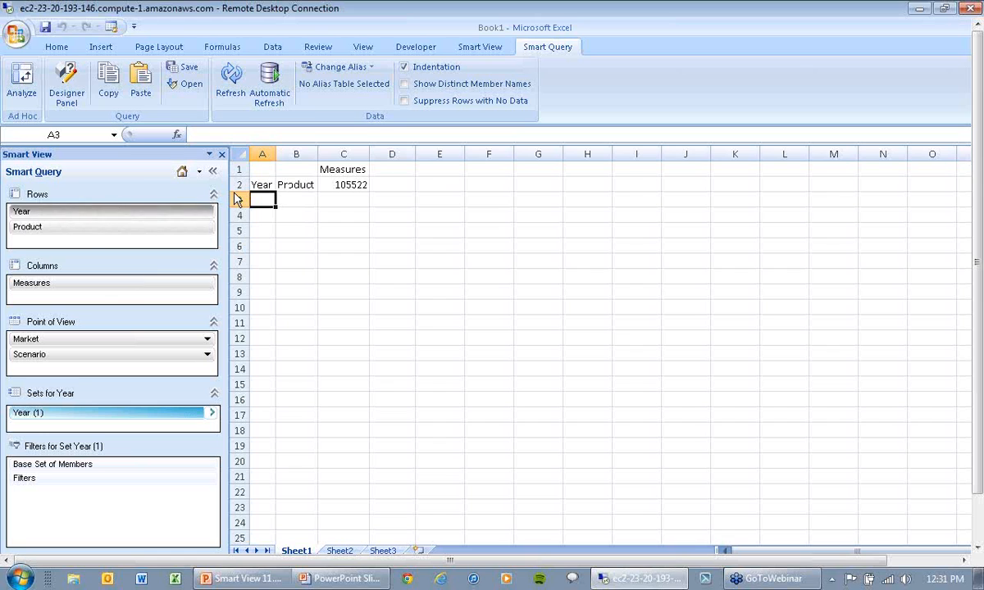
pyautogui.moveTo(112, 214); pyautogui.dragTo(106, 371)
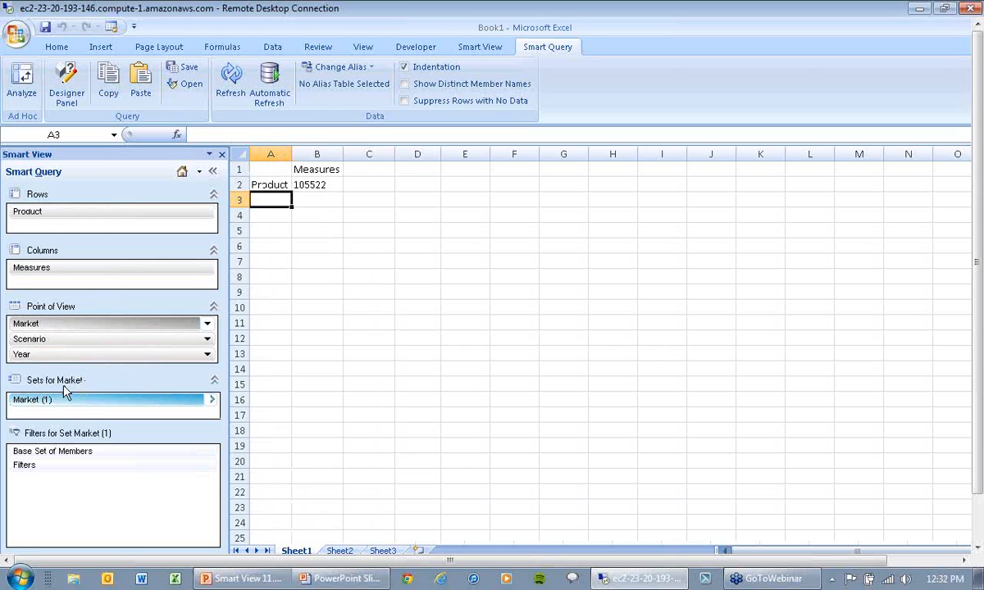
# View the sets and filters of the Scenario, Market, Year and Measures dimensions.
pyautogui.click(72, 339)
pyautogui.click(77, 323)
pyautogui.click(92, 355)
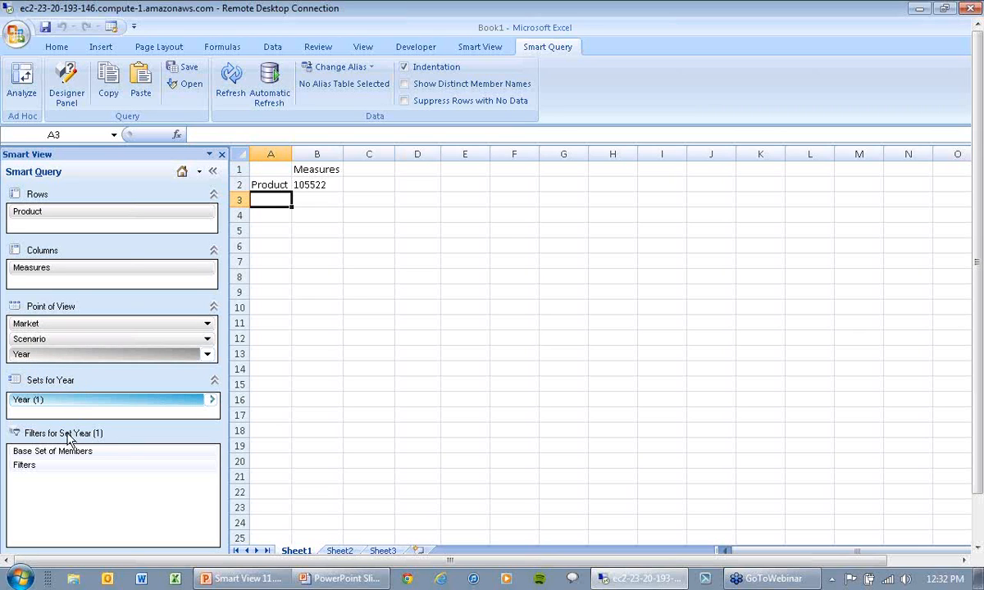
pyautogui.click(74, 270)
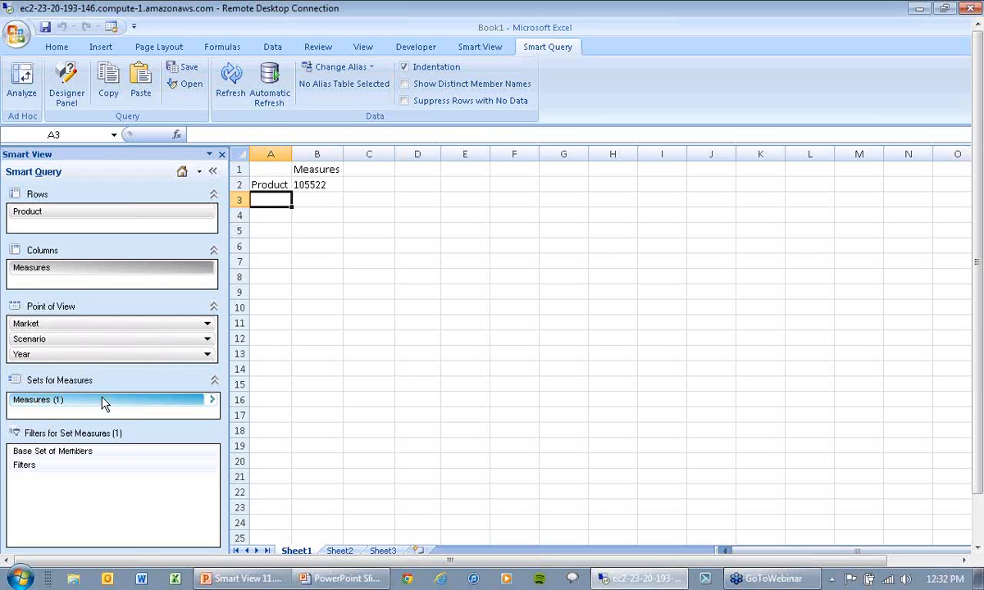
# Set the base members of the Product set in the query's rows to Children.
pyautogui.click(82, 211)
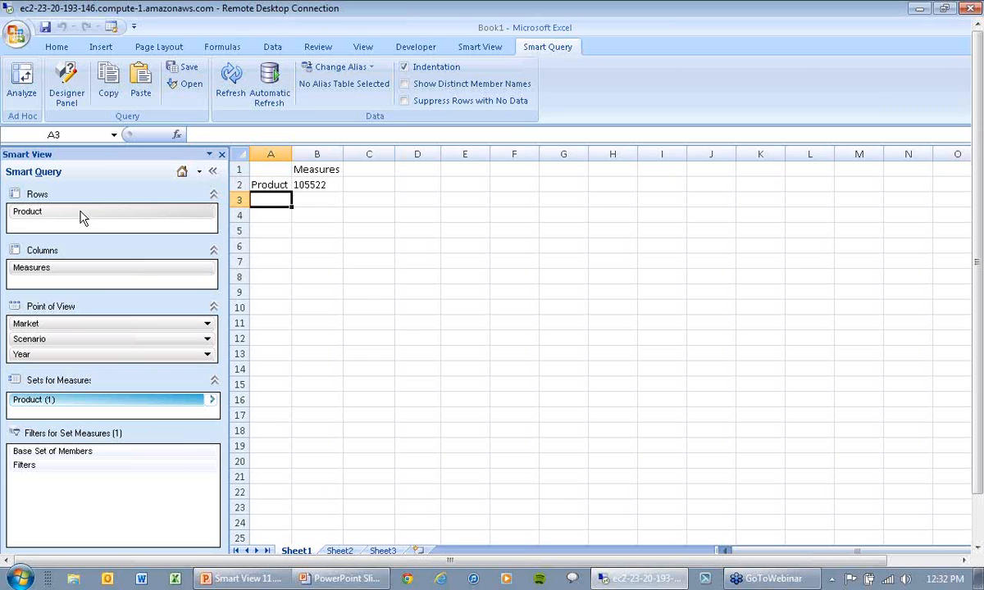
pyautogui.click(212, 401)
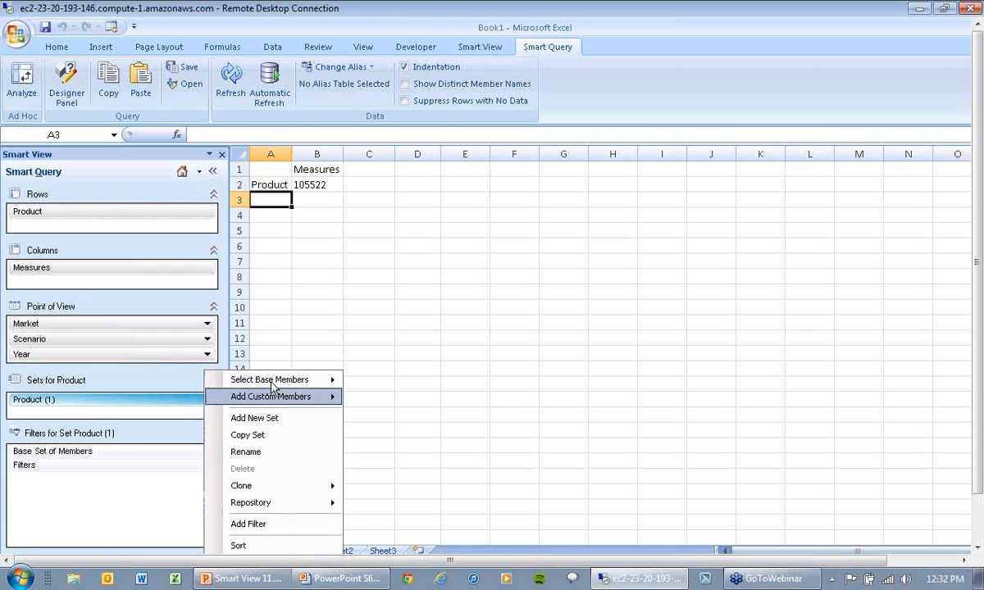
pyautogui.moveTo(297, 378)
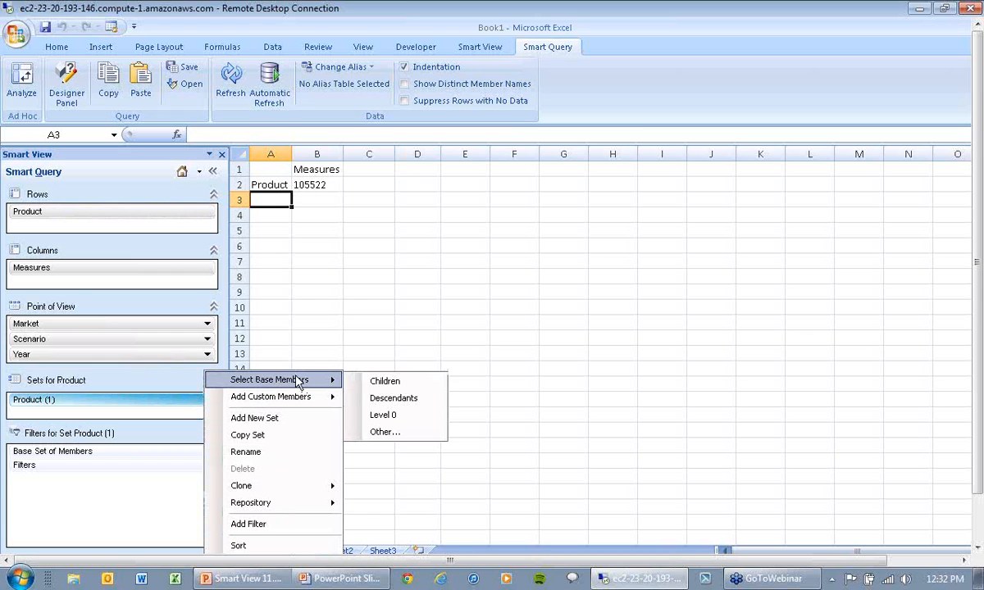
pyautogui.click(374, 381)
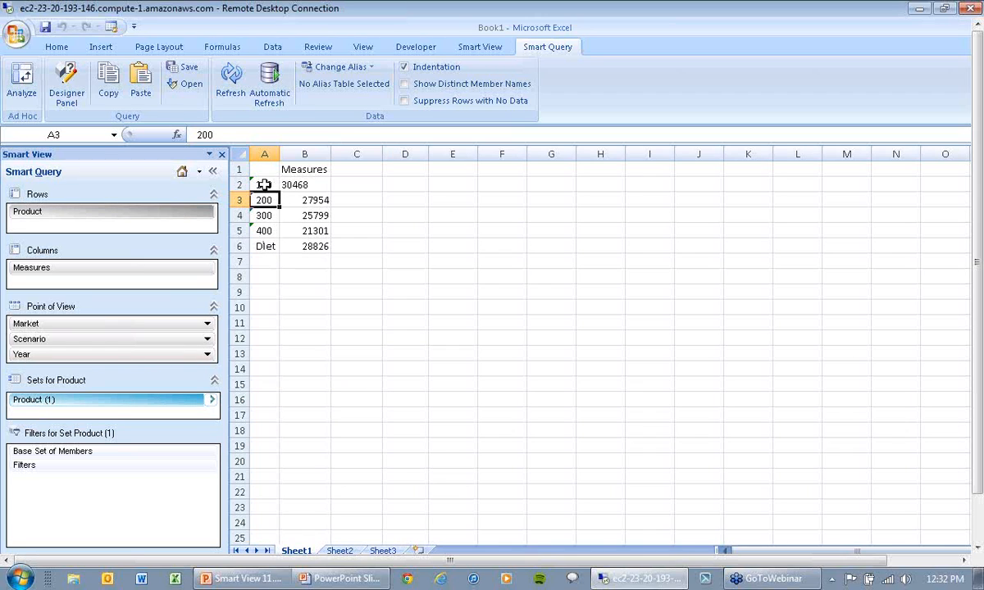
# Change the query's alias table to Default so products appear by their alias names.
pyautogui.click(341, 68)
pyautogui.moveTo(377, 103)
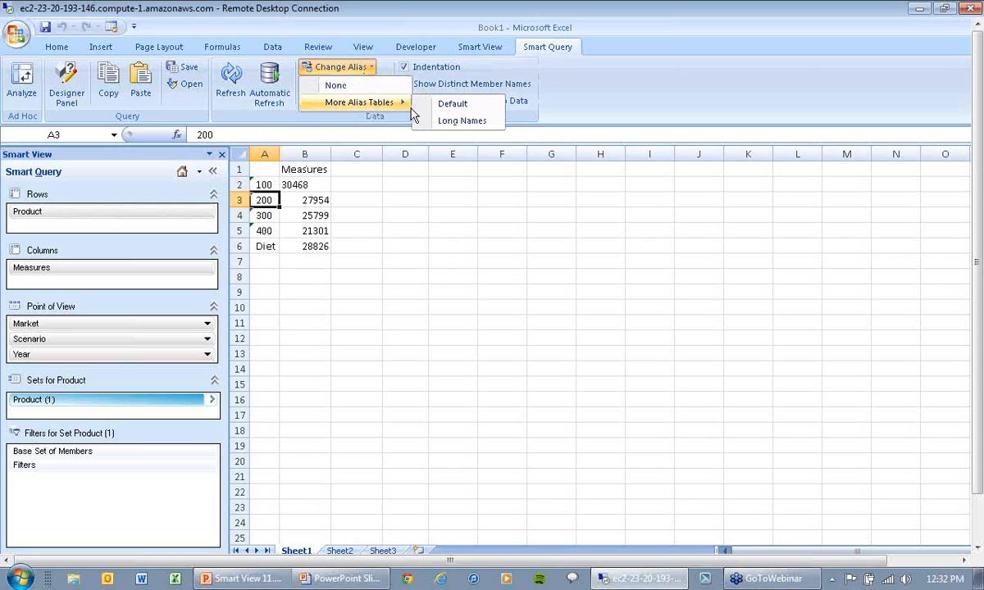
pyautogui.click(439, 106)
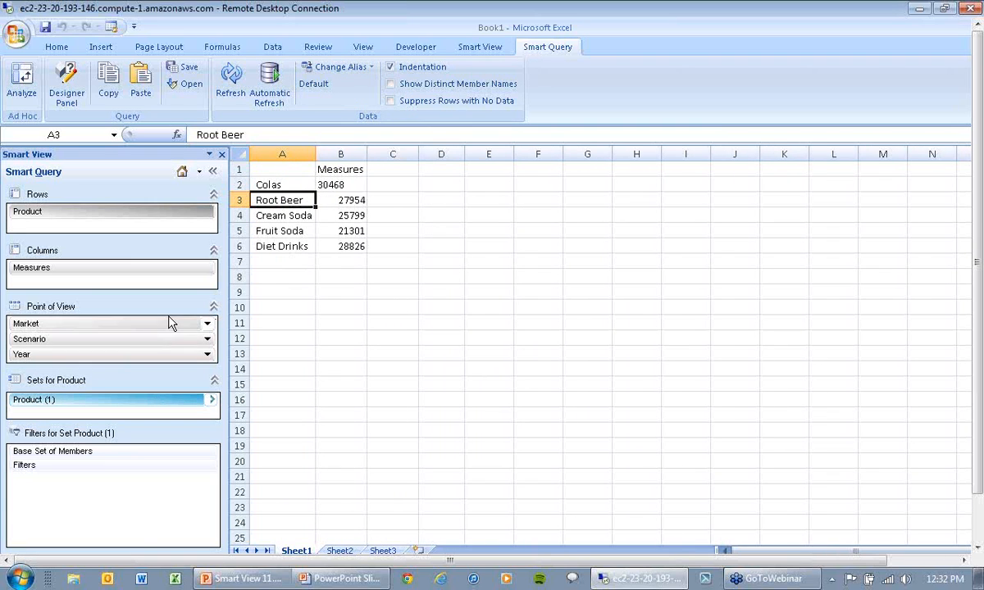
# Set the base members of the Product set in the rows to Level 0.
pyautogui.click(209, 400)
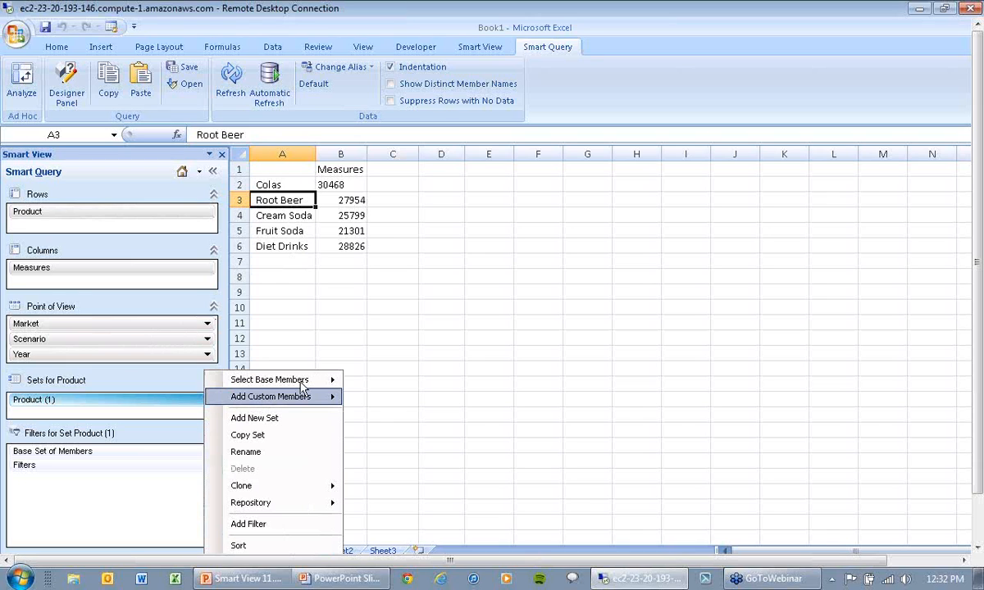
pyautogui.moveTo(307, 380)
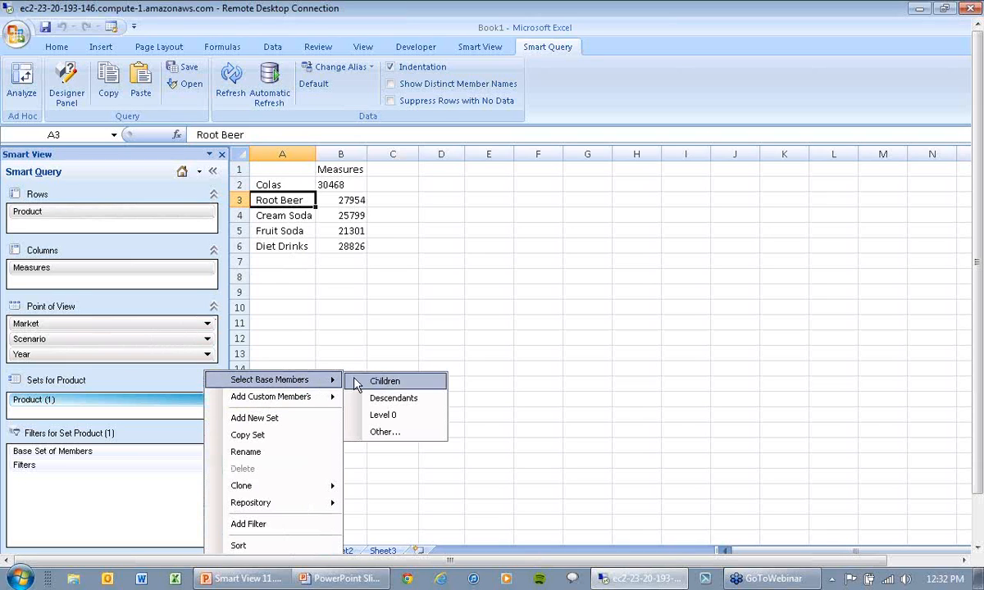
pyautogui.click(389, 416)
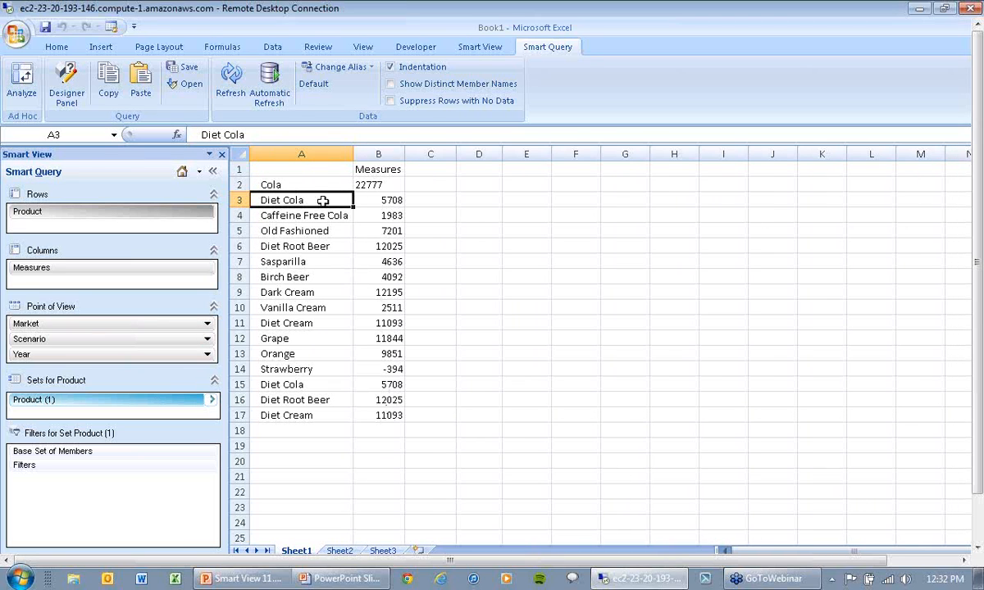
pyautogui.moveTo(322, 198); pyautogui.dragTo(329, 372)
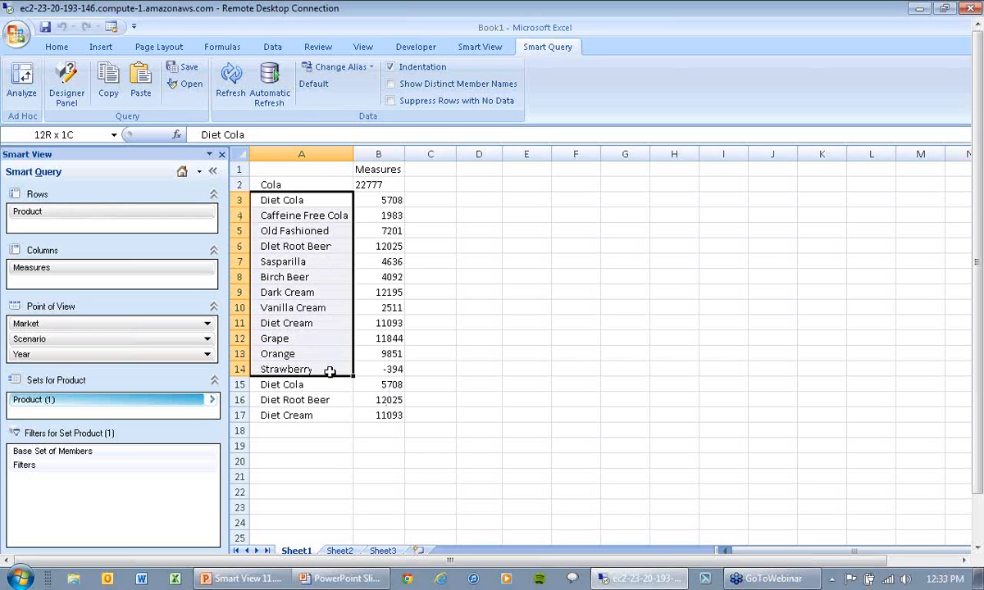
pyautogui.moveTo(329, 375); pyautogui.dragTo(336, 411)
pyautogui.click(523, 275)
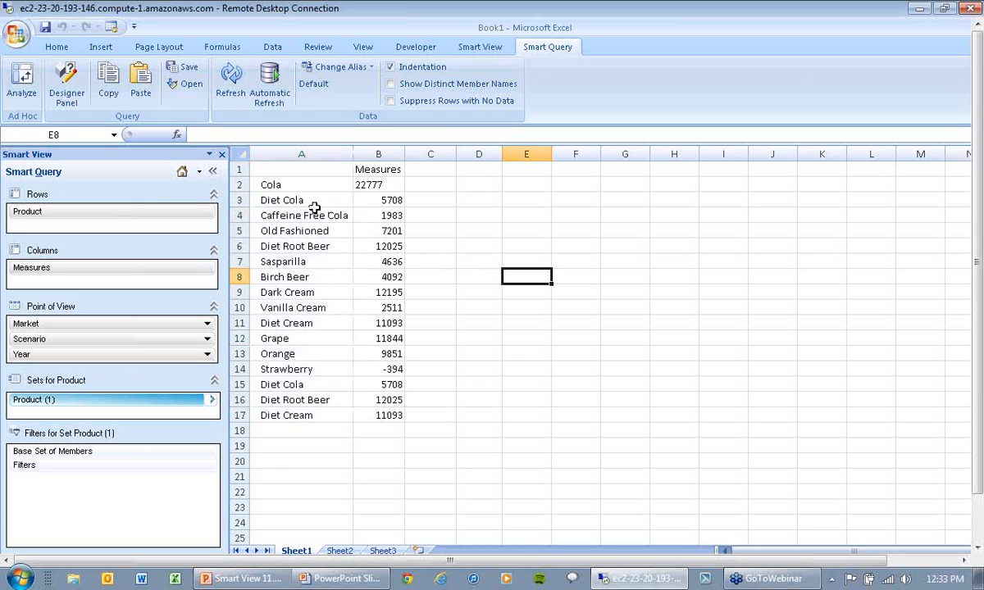
pyautogui.click(272, 183)
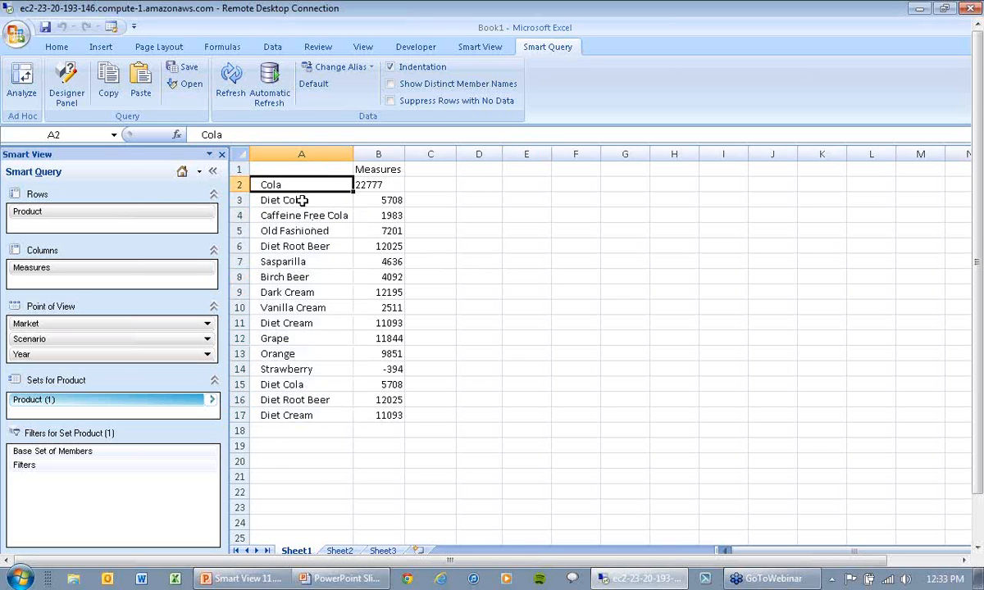
# View the member selection available for other base members of the Product set, and close it without changes.
pyautogui.click(214, 404)
pyautogui.moveTo(262, 380)
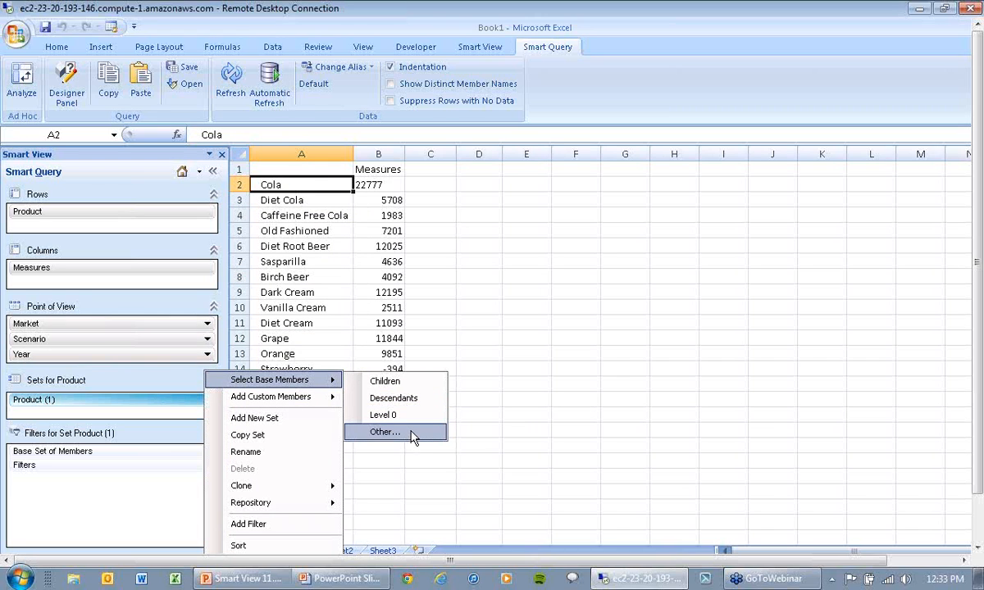
pyautogui.click(385, 432)
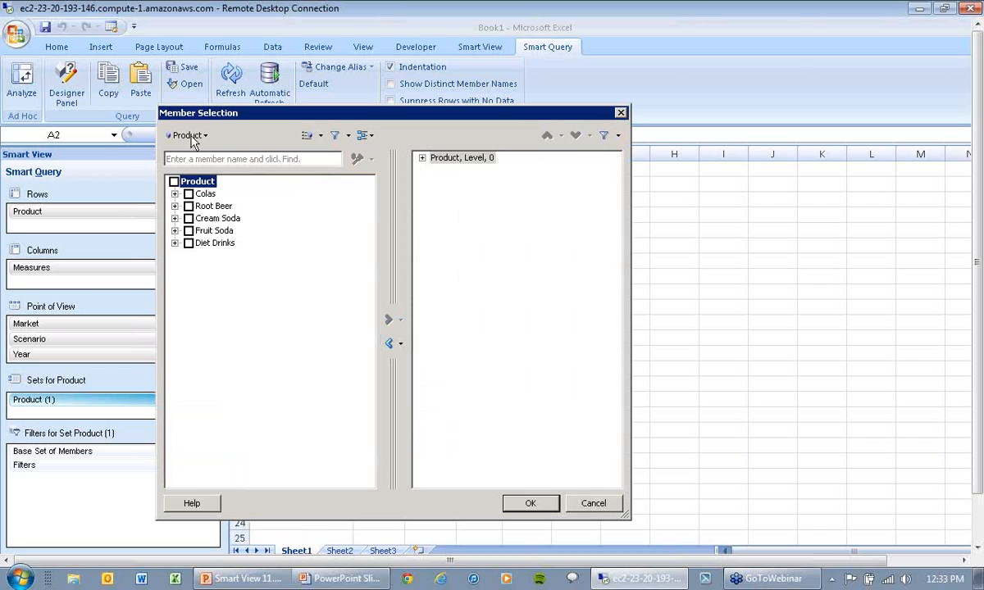
pyautogui.click(621, 114)
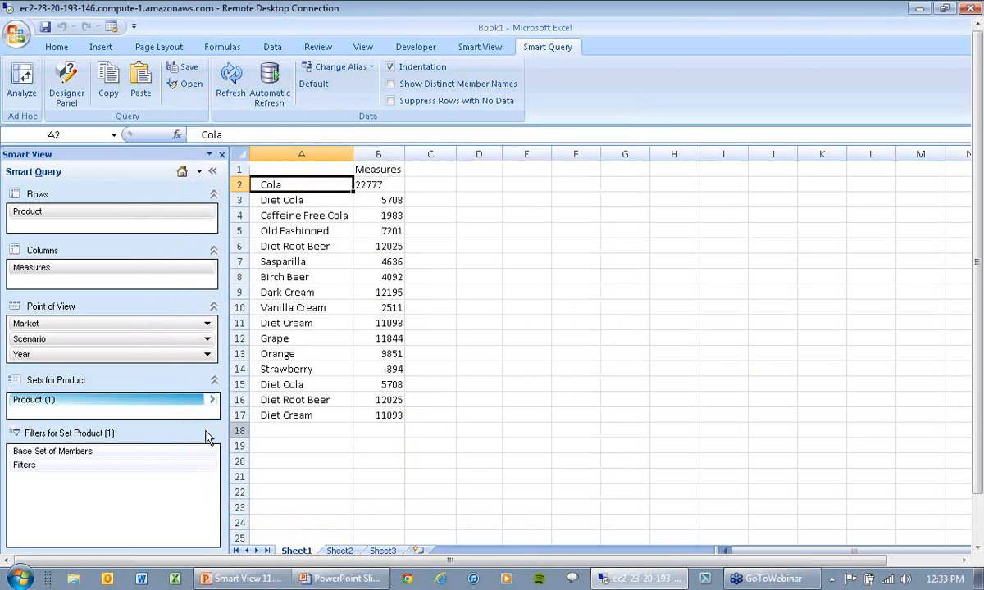
# Add a Total custom member to the Product set.
pyautogui.click(211, 402)
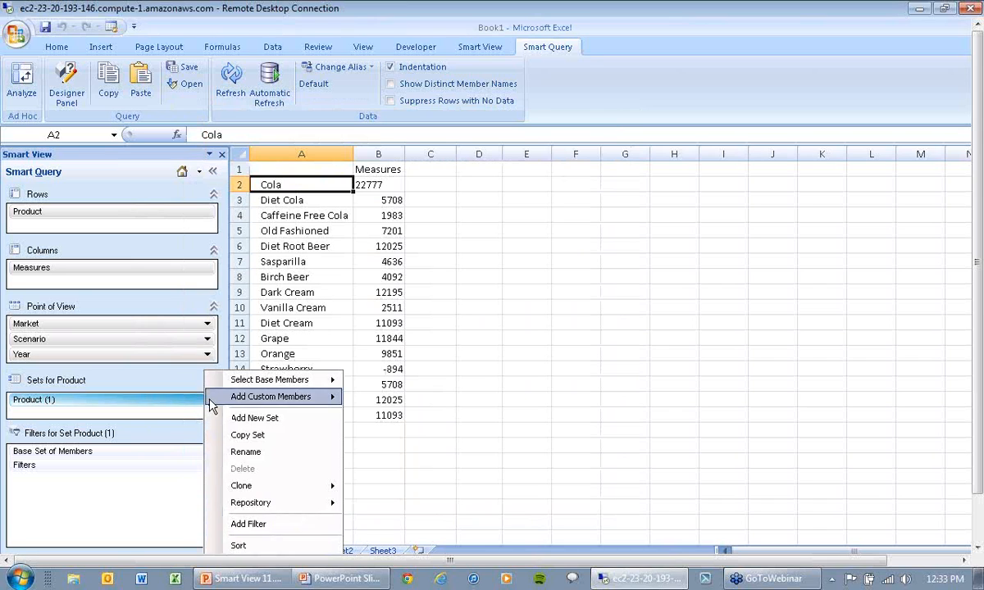
pyautogui.click(336, 419)
pyautogui.click(313, 431)
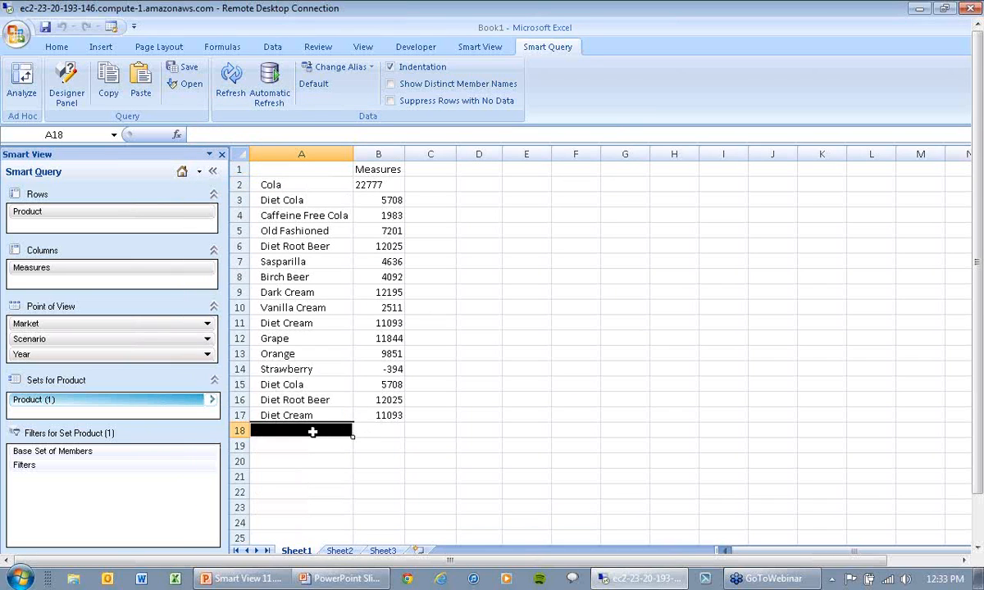
pyautogui.click(211, 400)
pyautogui.moveTo(276, 402)
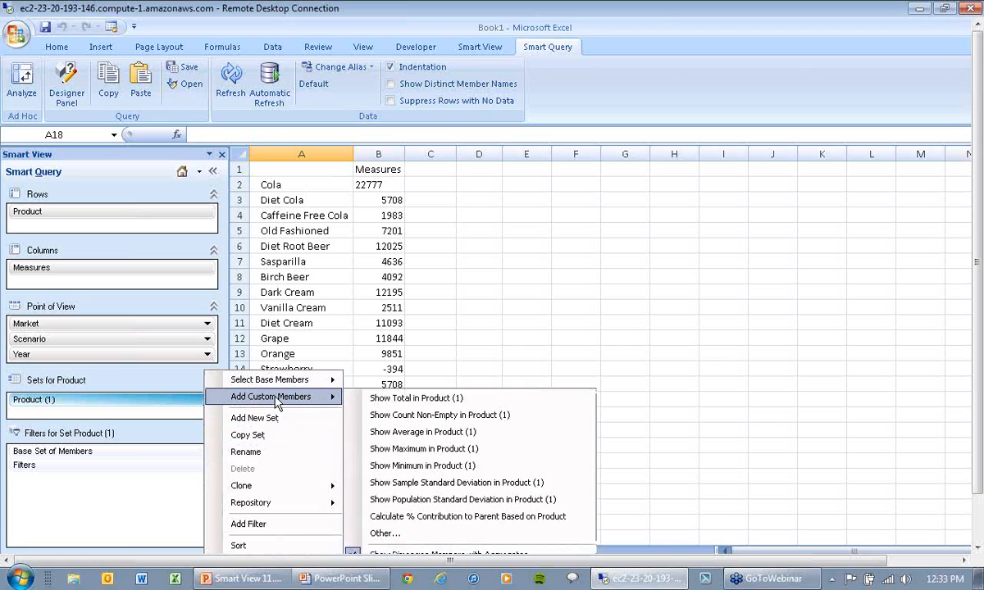
pyautogui.click(381, 400)
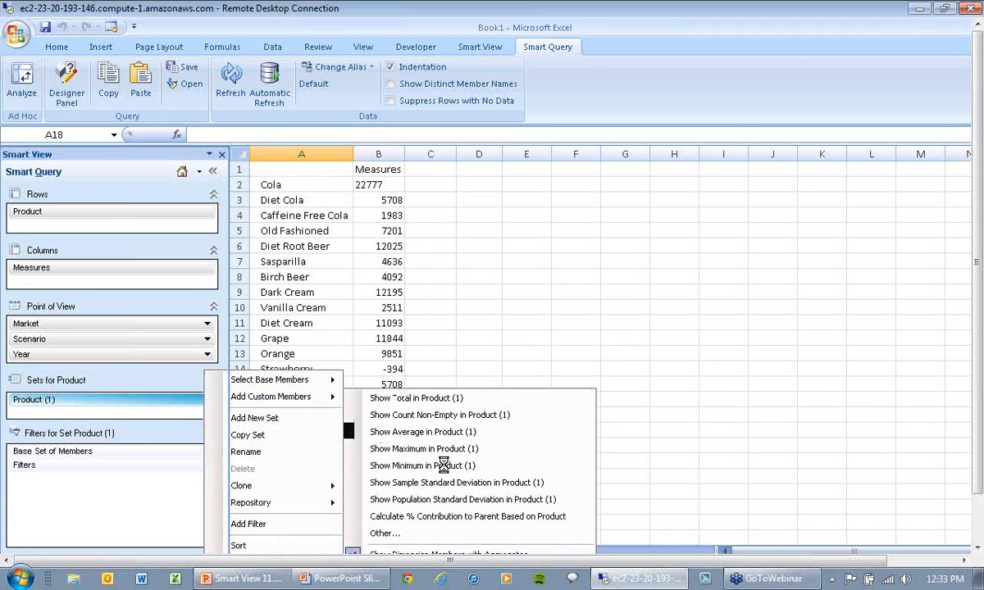
pyautogui.click(311, 443)
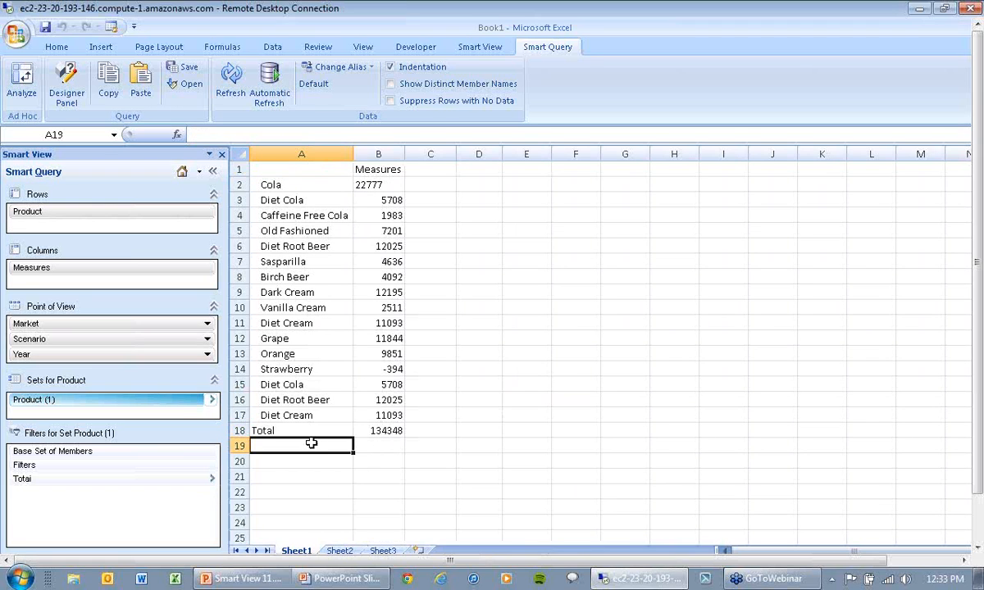
# Add Count Non-Empty and Average custom members to the Product set.
pyautogui.click(212, 400)
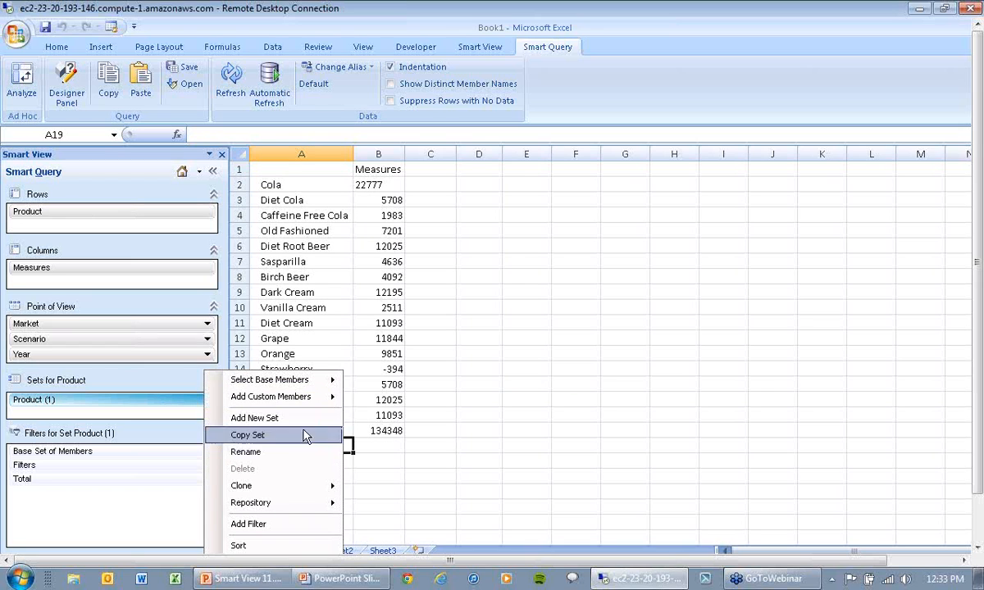
pyautogui.moveTo(309, 397)
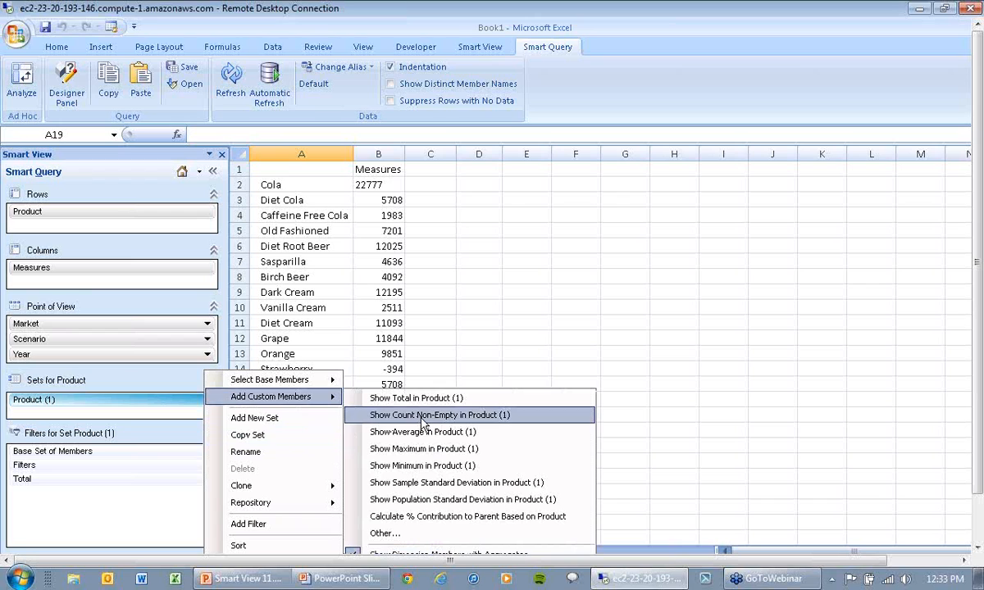
pyautogui.click(446, 414)
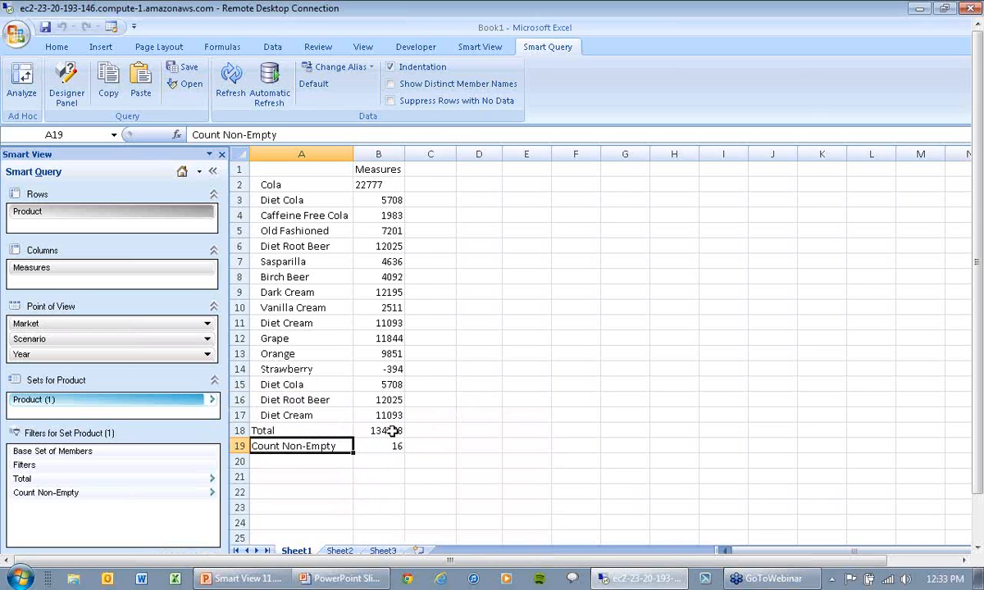
pyautogui.click(275, 457)
pyautogui.rightClick(211, 400)
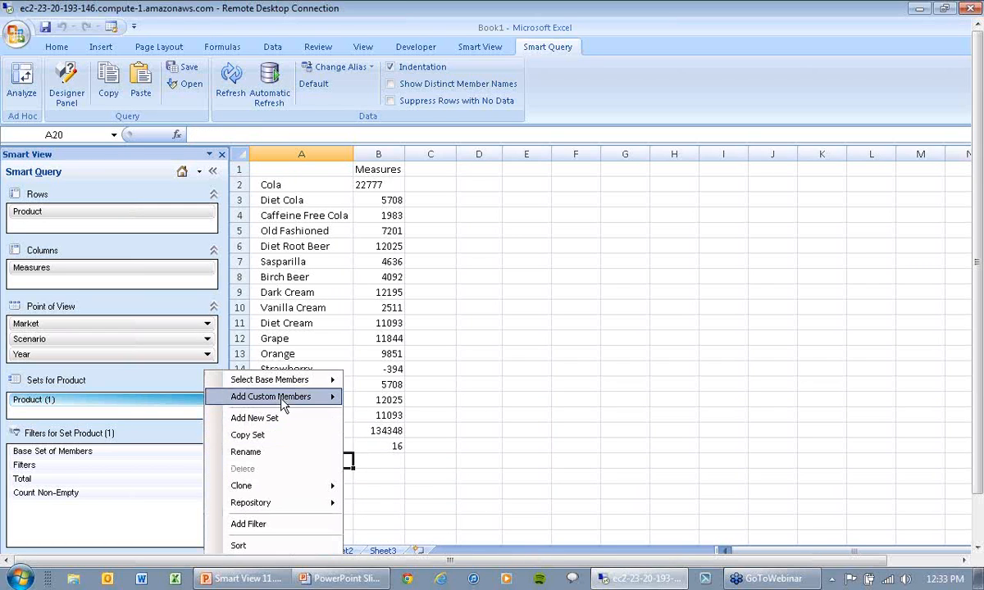
pyautogui.moveTo(328, 397)
pyautogui.click(432, 432)
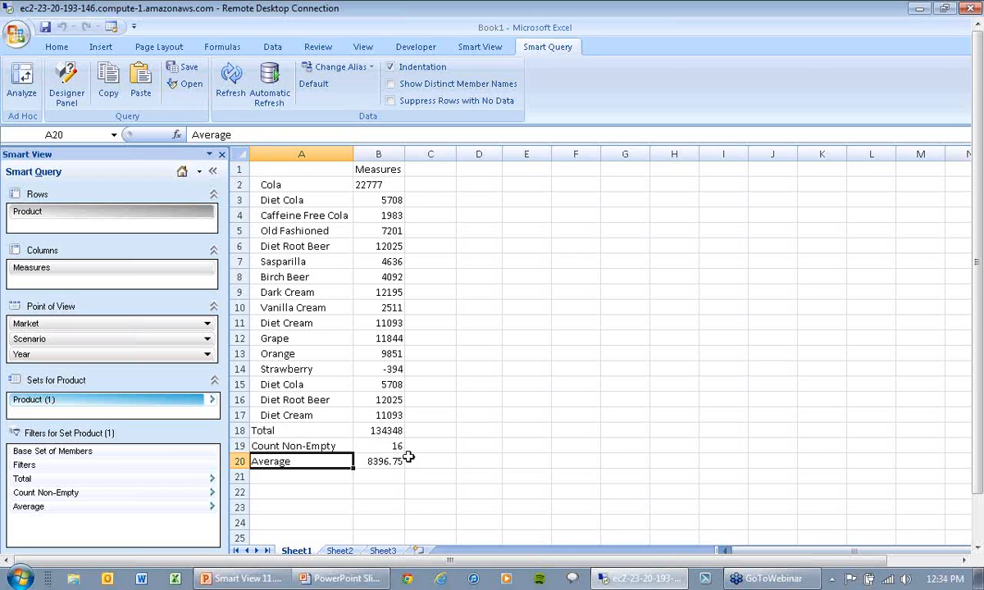
pyautogui.rightClick(209, 399)
pyautogui.moveTo(305, 503)
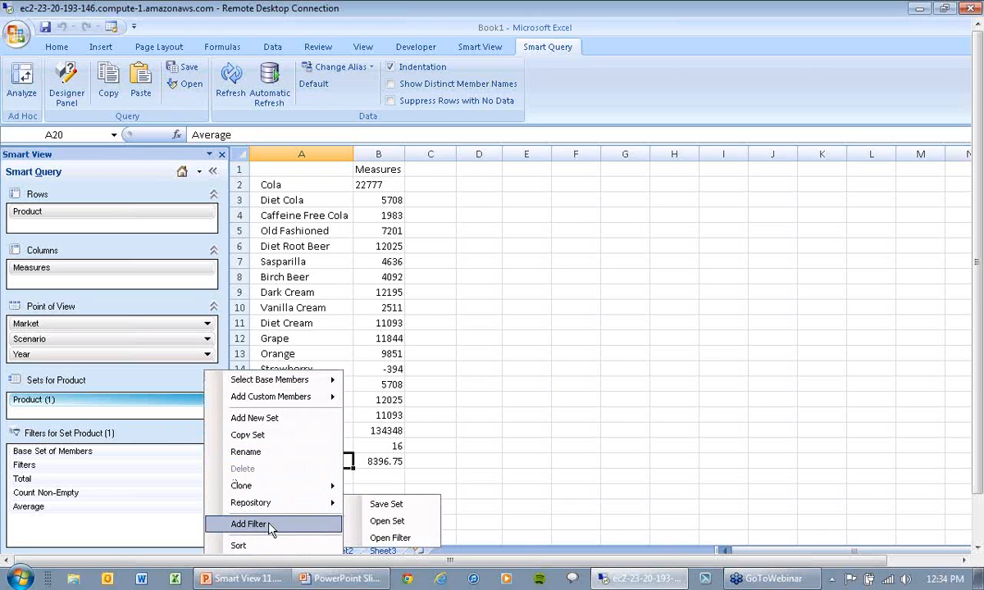
pyautogui.click(390, 169)
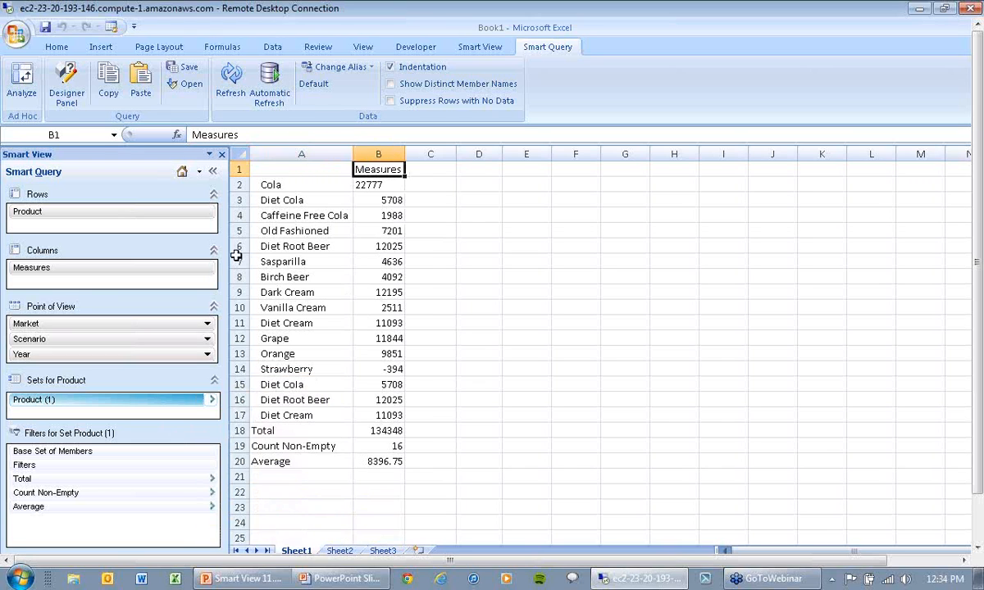
# Move Market from the Point of View to the query's Columns, and move Measures to the Point of View.
pyautogui.click(147, 276)
pyautogui.click(132, 324)
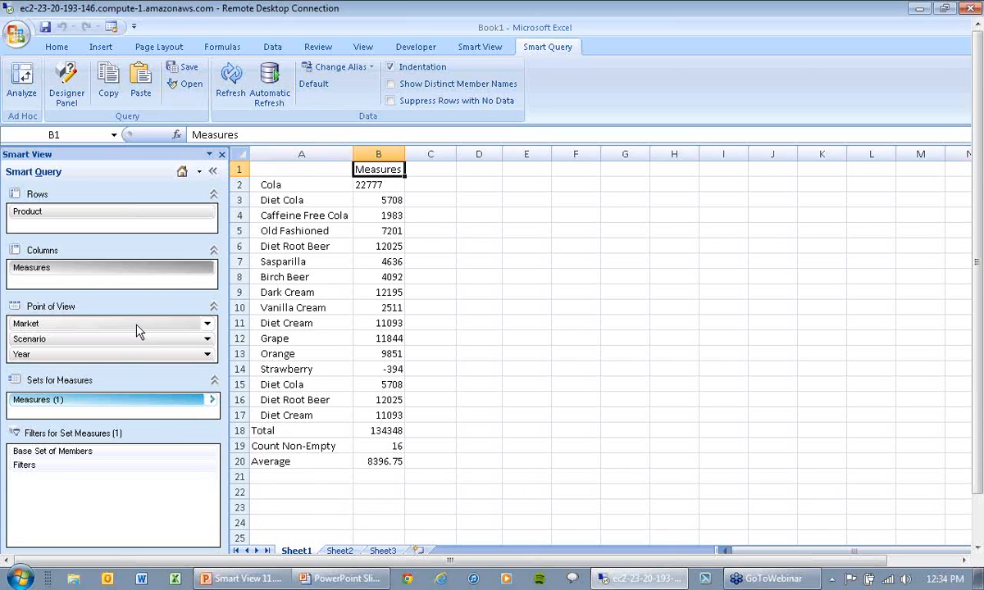
pyautogui.moveTo(139, 294); pyautogui.dragTo(140, 278)
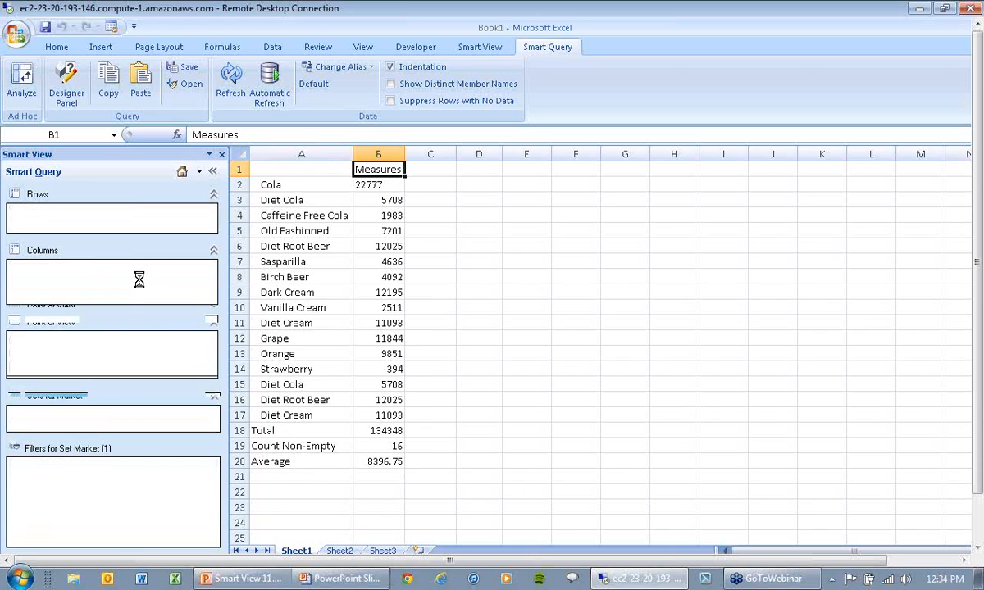
pyautogui.moveTo(137, 344); pyautogui.dragTo(132, 344)
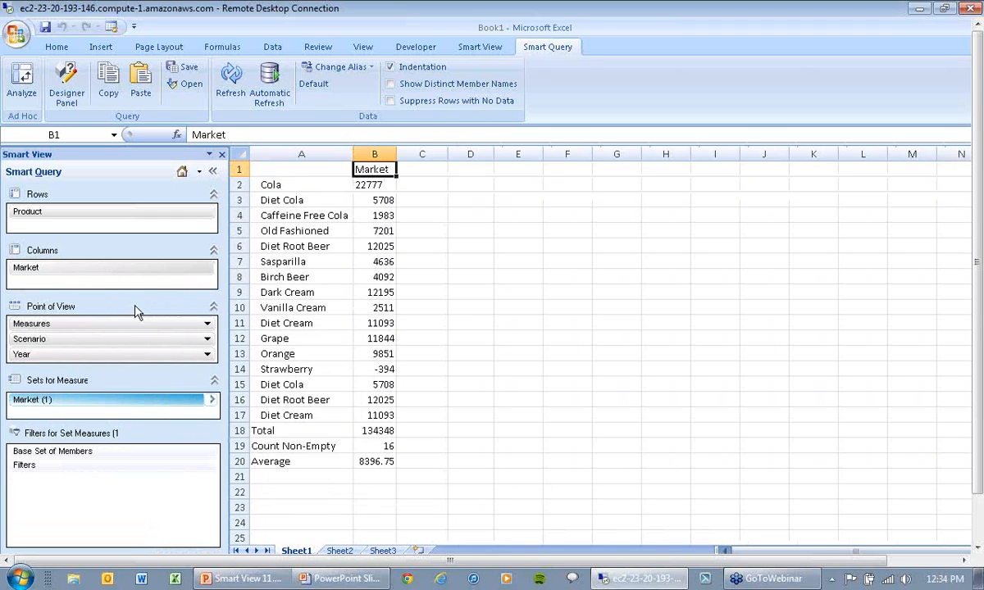
# Set the base members of the Market set in the columns to Children.
pyautogui.rightClick(203, 399)
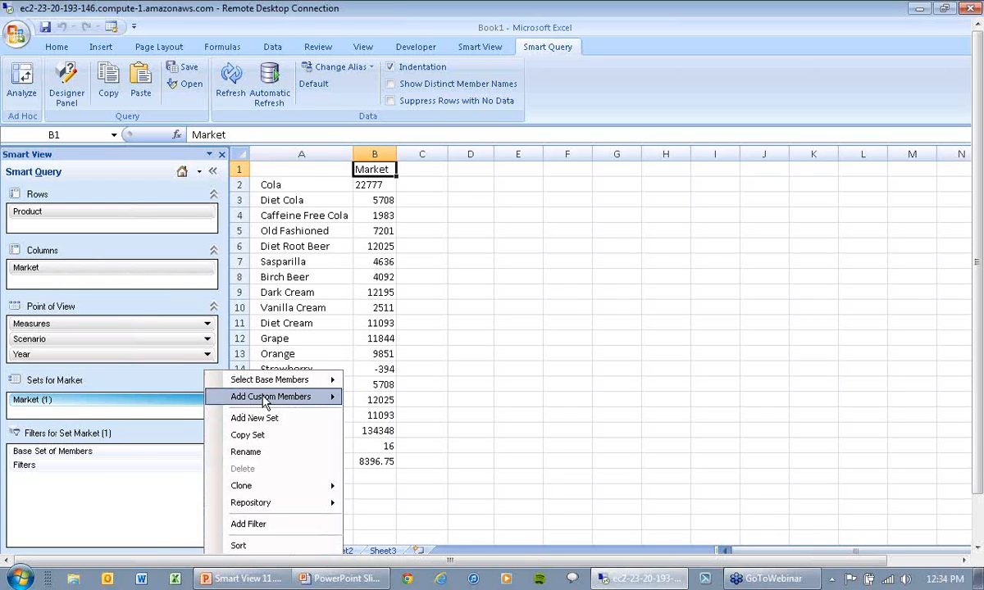
pyautogui.moveTo(281, 382)
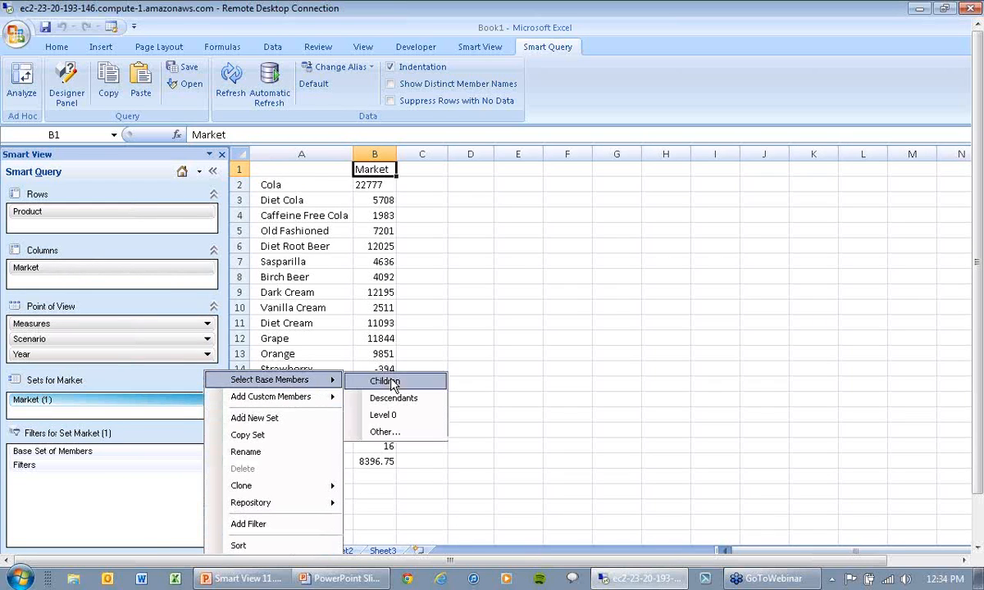
pyautogui.click(385, 380)
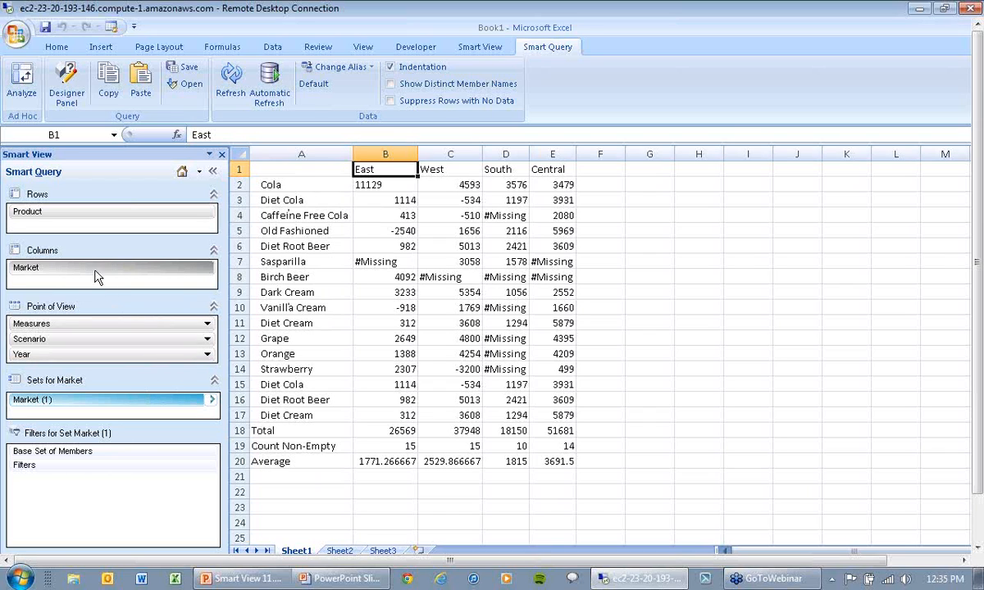
# Add a new filter to the Product set in the rows.
pyautogui.click(77, 213)
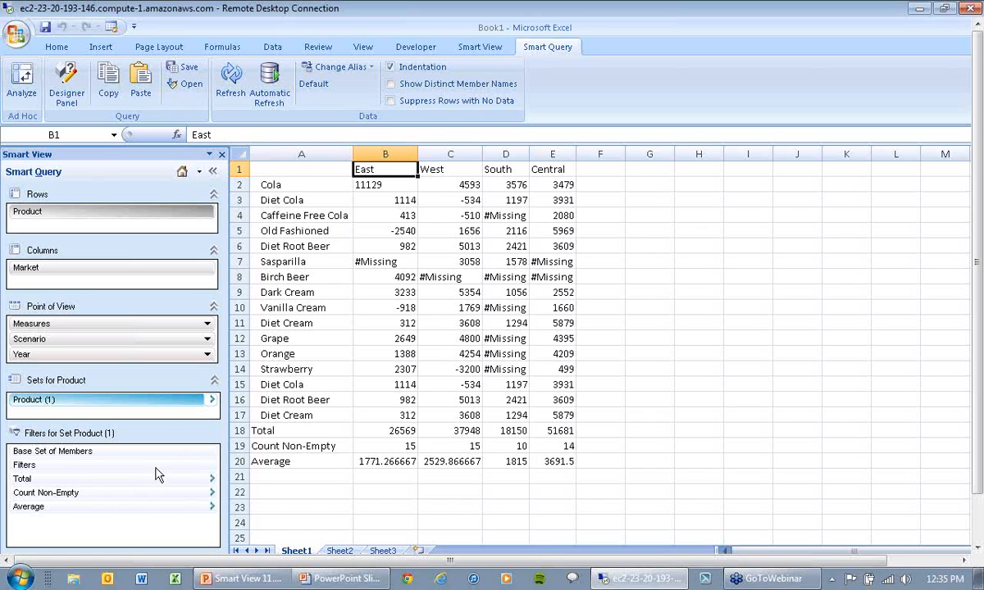
pyautogui.rightClick(181, 406)
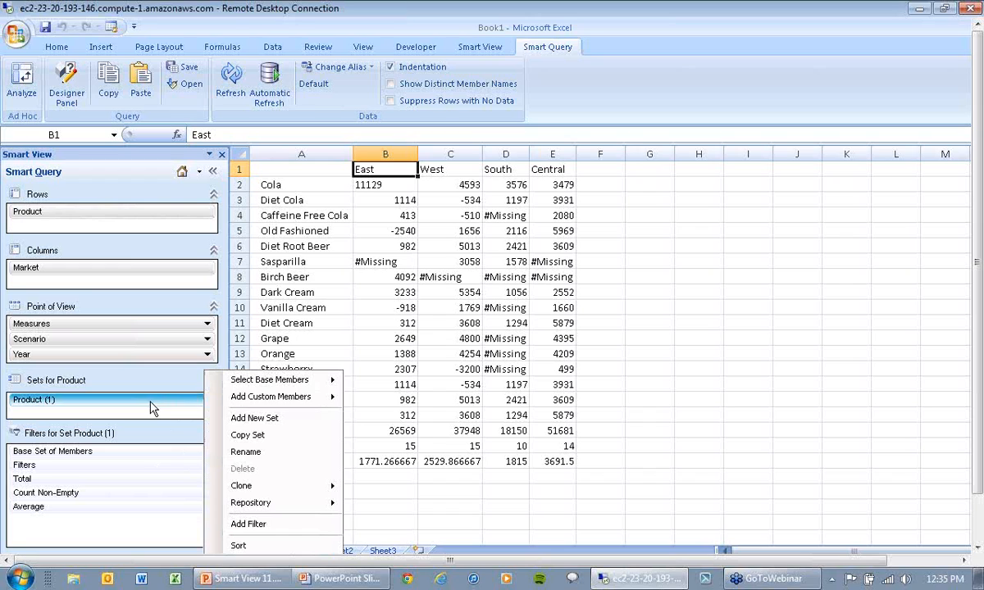
pyautogui.click(268, 531)
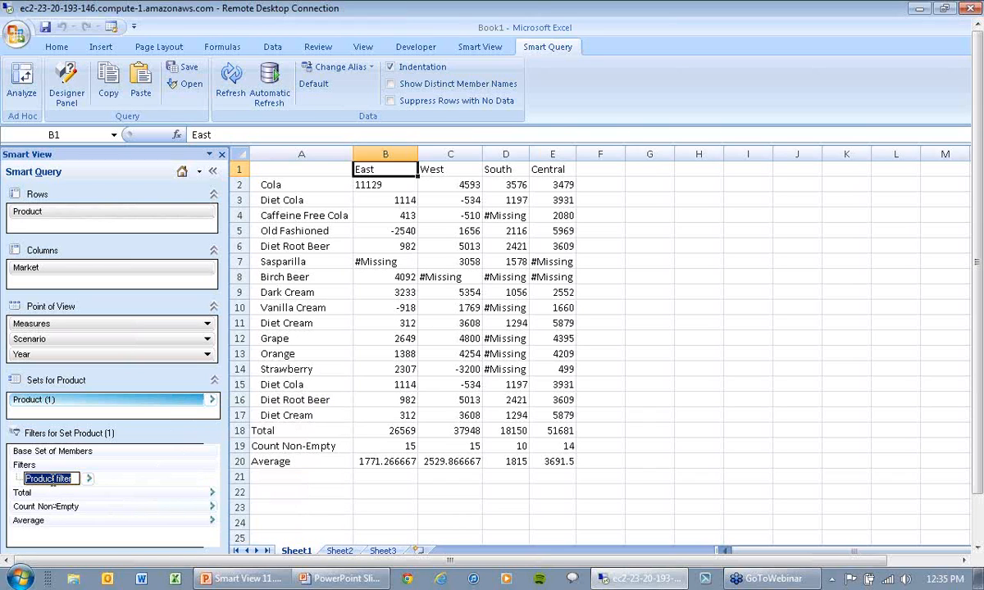
# Make the Product filter a top selection by count with a value of 4, and start adding its sort basis.
pyautogui.click(88, 480)
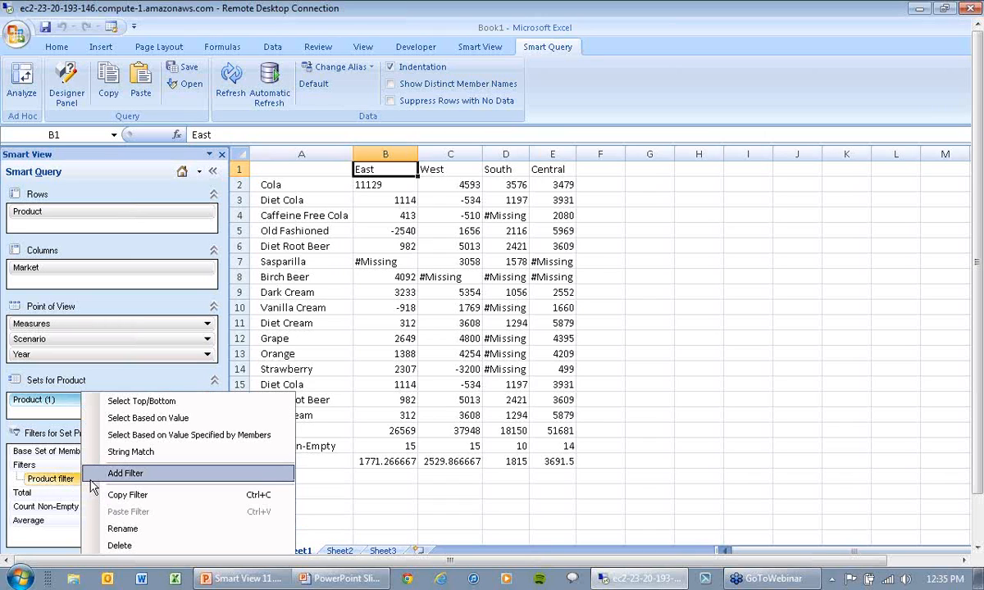
pyautogui.click(140, 401)
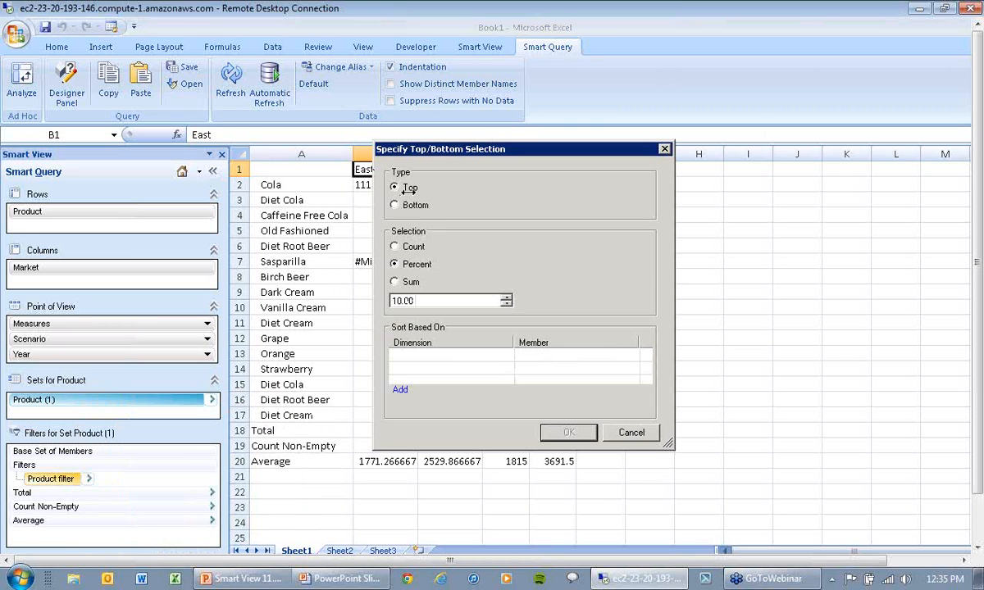
pyautogui.moveTo(463, 149); pyautogui.dragTo(512, 144)
pyautogui.click(444, 241)
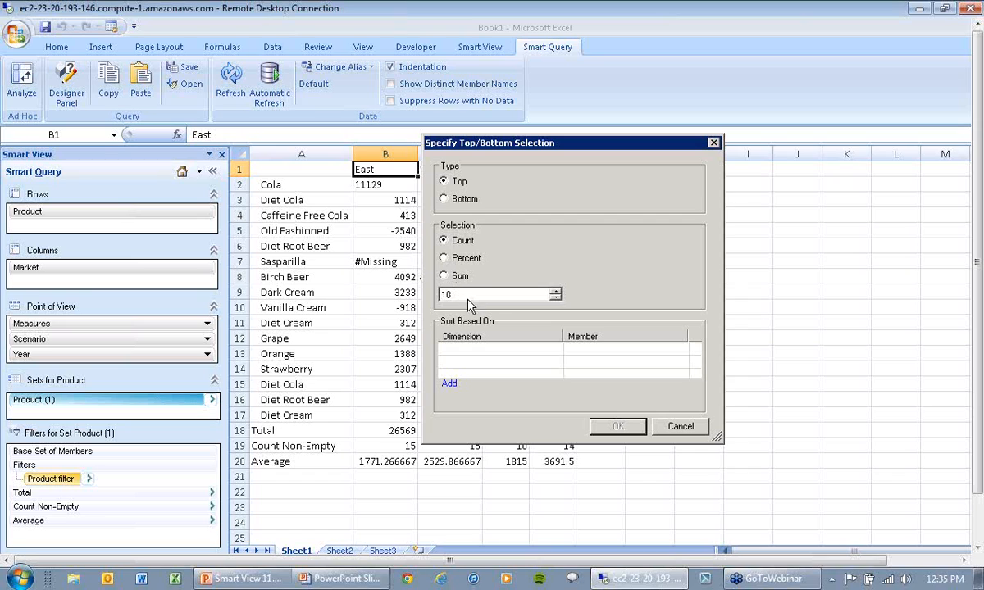
pyautogui.hotkey('shift', 'Home')
pyautogui.write('4')
pyautogui.click(449, 385)
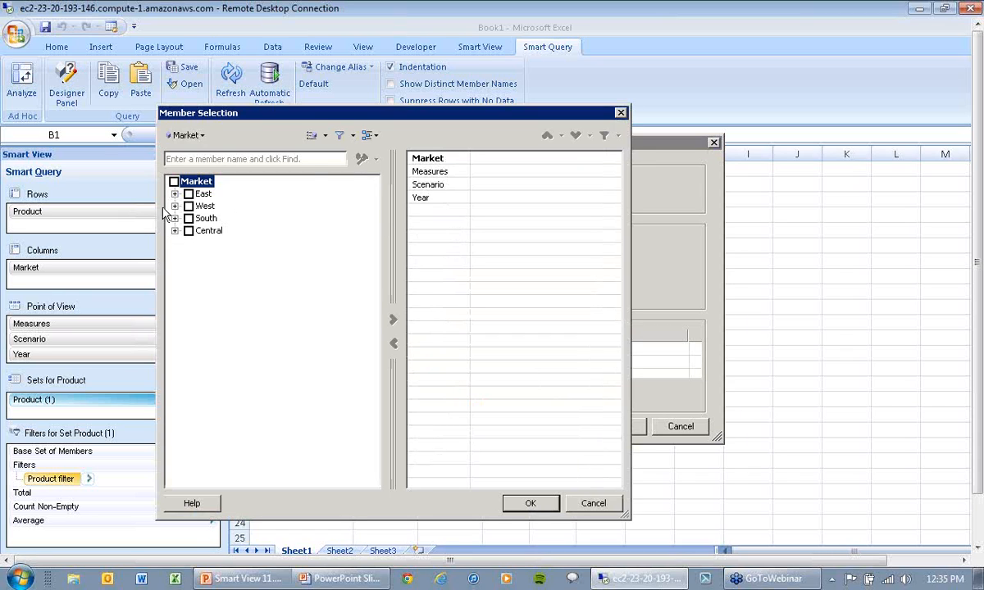
pyautogui.moveTo(423, 117); pyautogui.dragTo(454, 114)
pyautogui.click(235, 133)
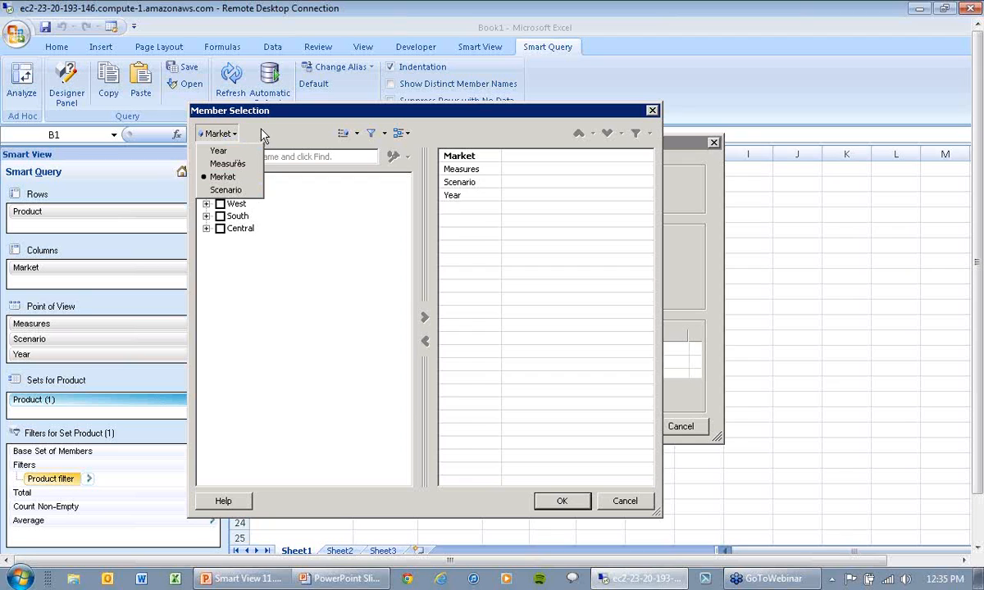
pyautogui.click(264, 134)
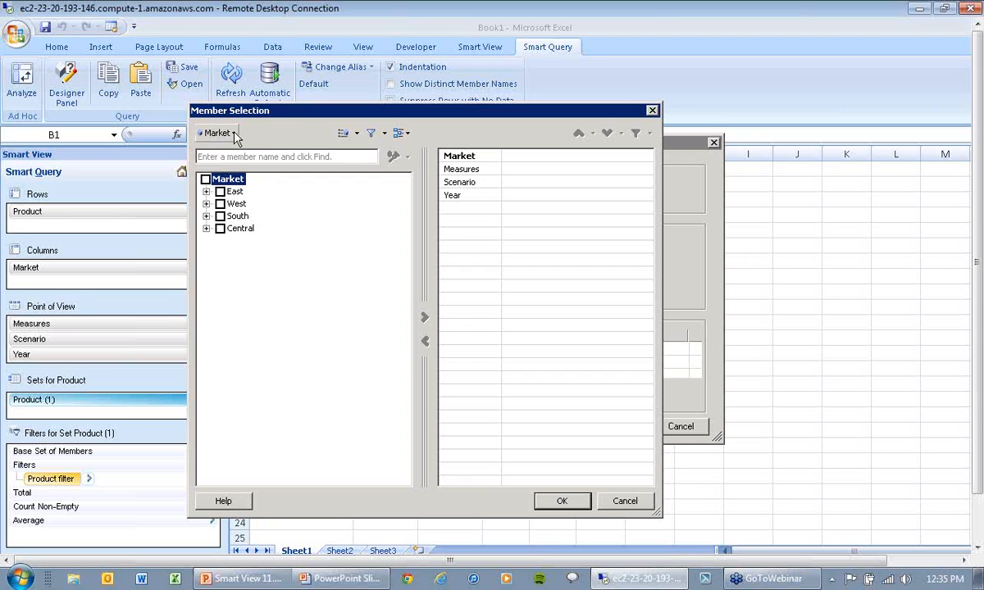
pyautogui.moveTo(329, 113); pyautogui.dragTo(337, 129)
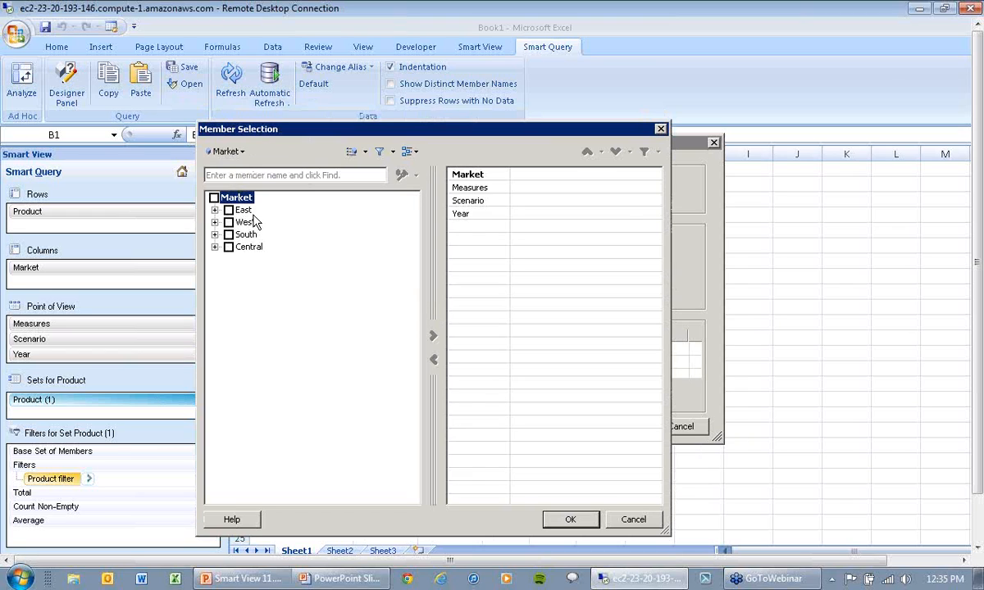
pyautogui.click(228, 148)
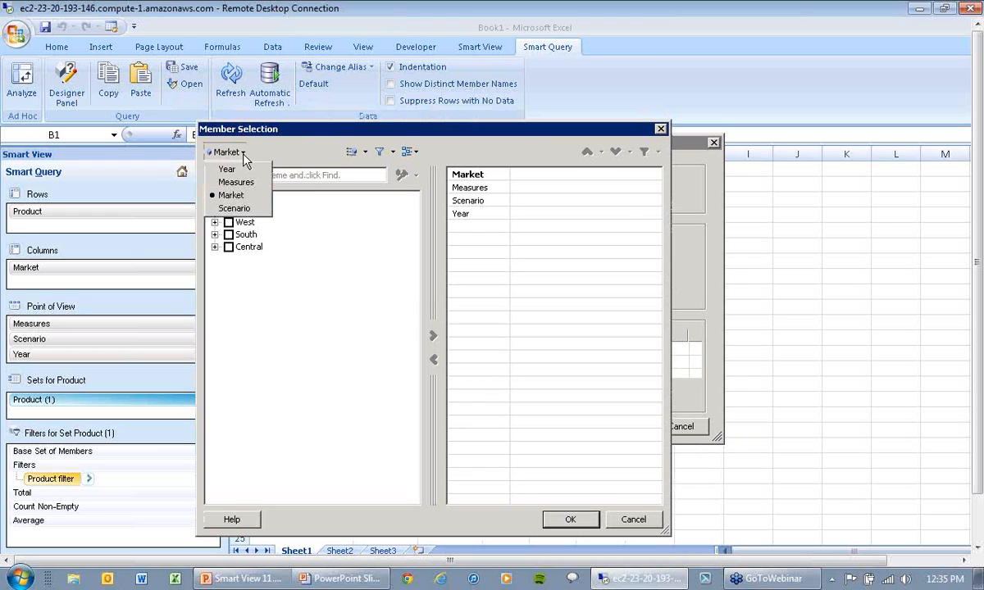
pyautogui.click(305, 150)
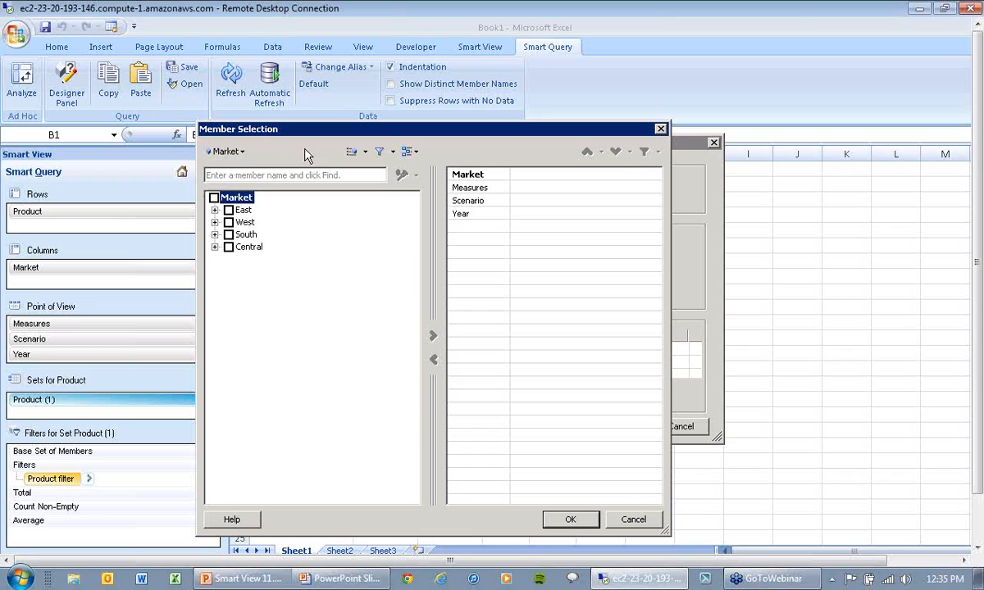
# Base the top selection on the East member of the Market dimension and apply the Product filter.
pyautogui.click(228, 210)
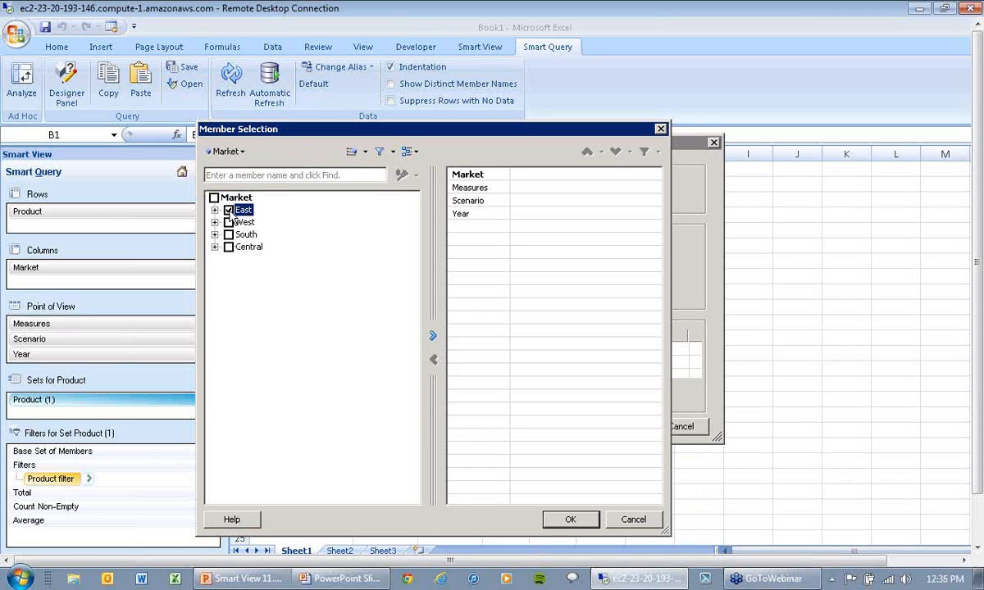
pyautogui.click(434, 336)
pyautogui.click(229, 222)
pyautogui.click(434, 335)
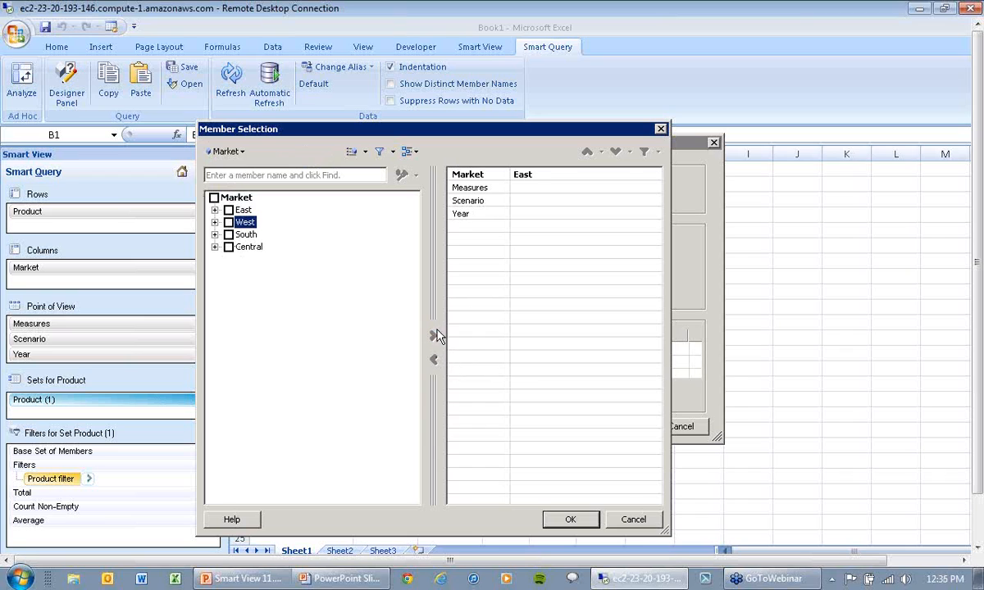
pyautogui.click(228, 210)
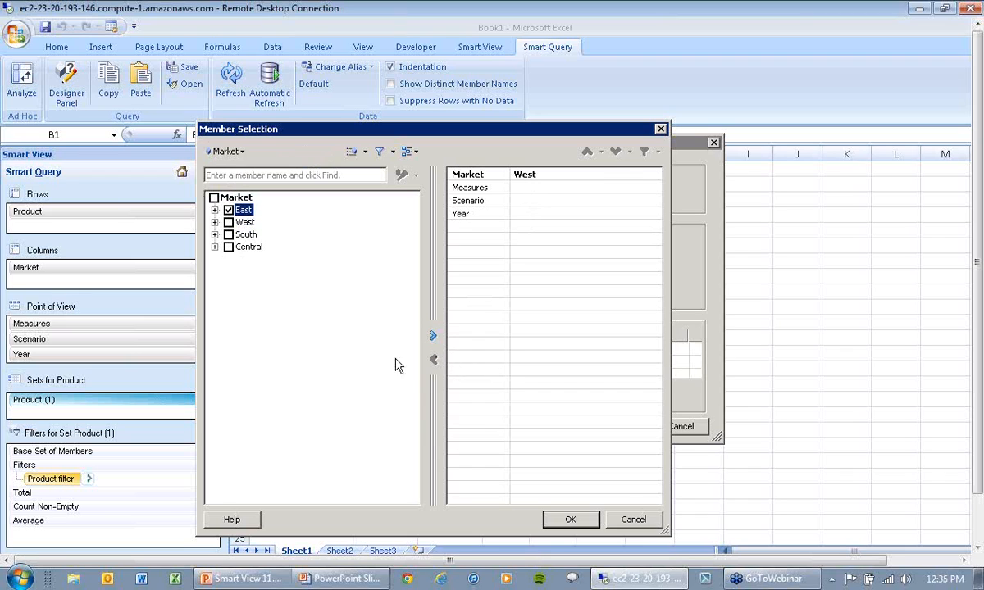
pyautogui.click(432, 338)
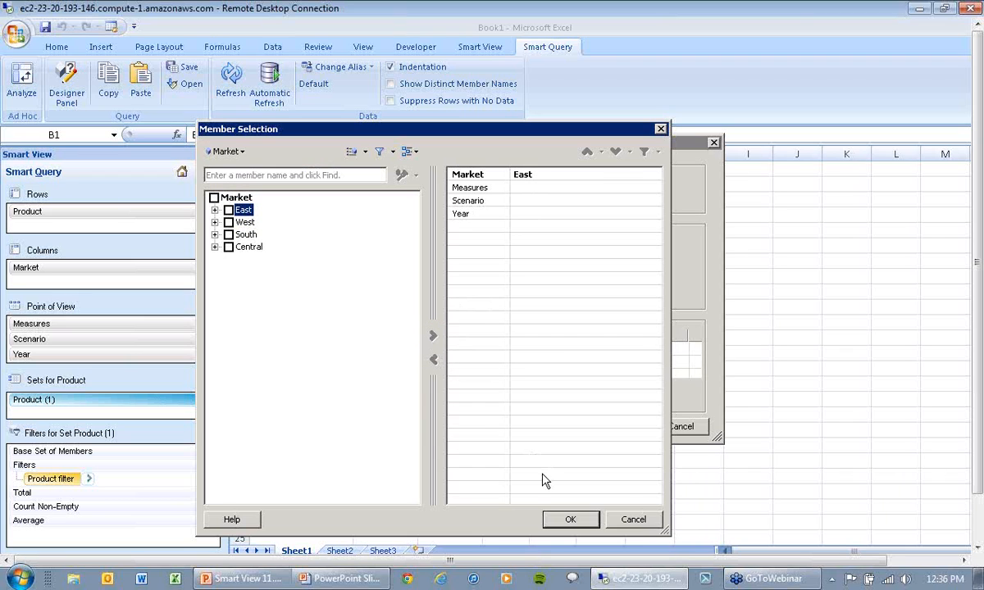
pyautogui.click(570, 519)
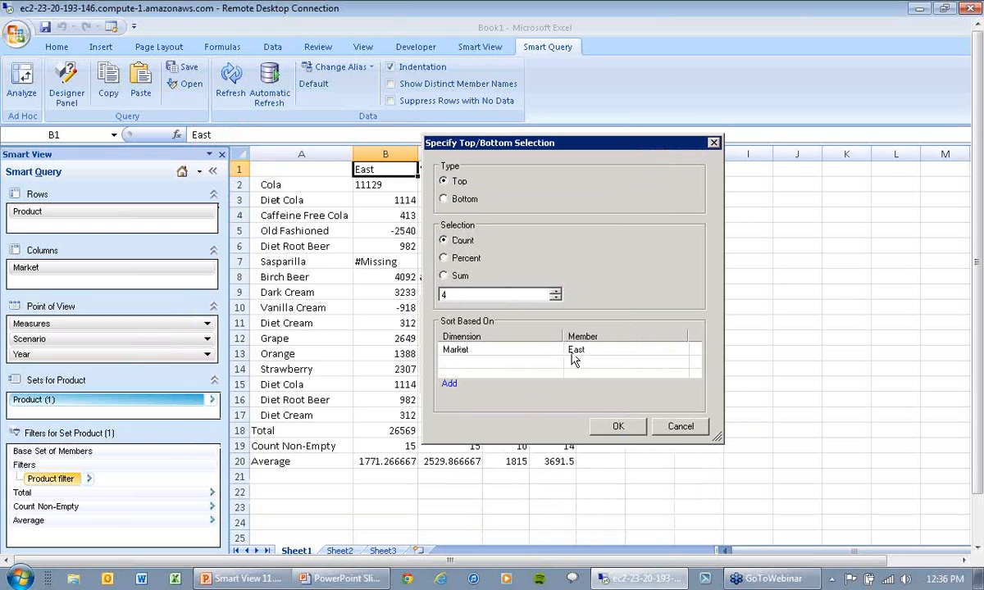
pyautogui.click(621, 426)
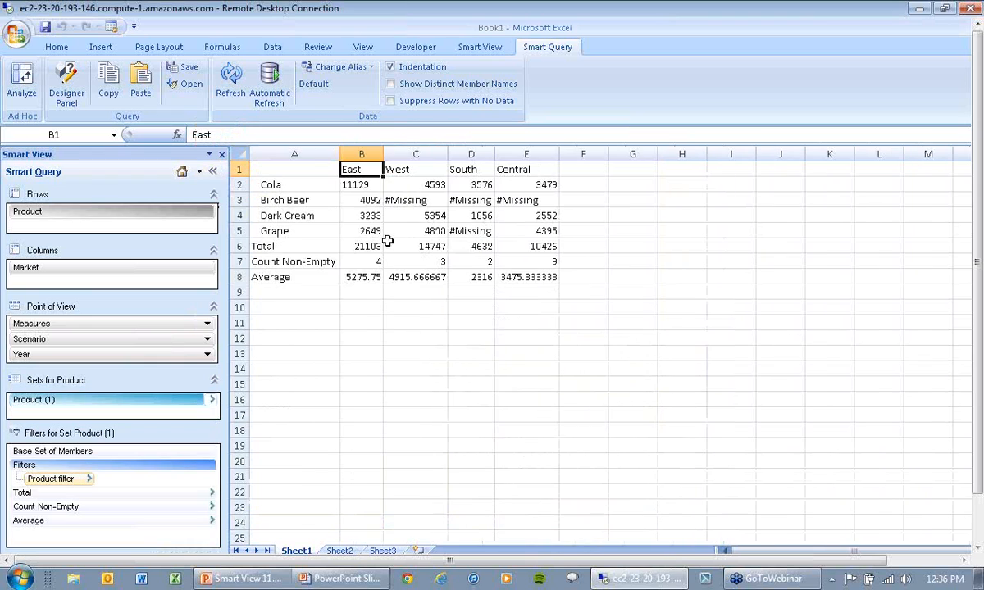
# Highlight the East values of the filtered products in the grid to examine the ranking.
pyautogui.moveTo(357, 183); pyautogui.dragTo(362, 227)
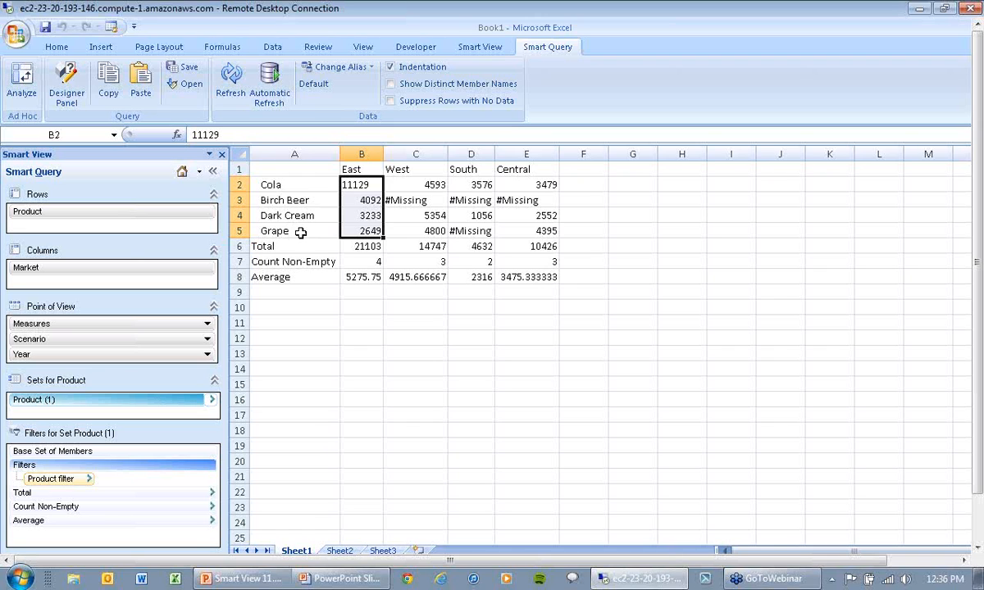
pyautogui.click(586, 369)
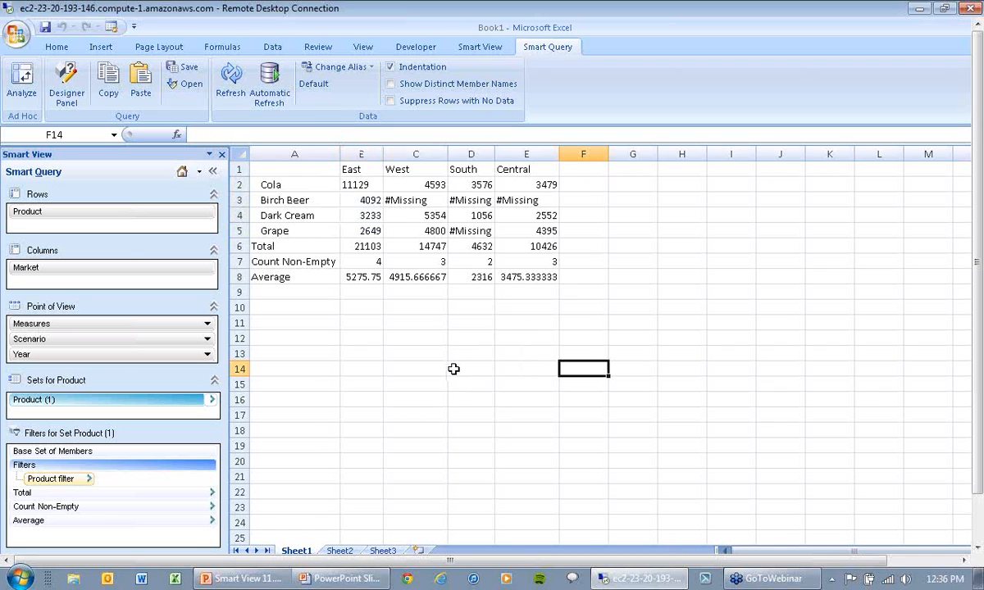
# Switch to the PowerPoint slide show and go through the slides on Smart Query panels, set menus and ribbon.
pyautogui.hotkey('alt', 'Tab')
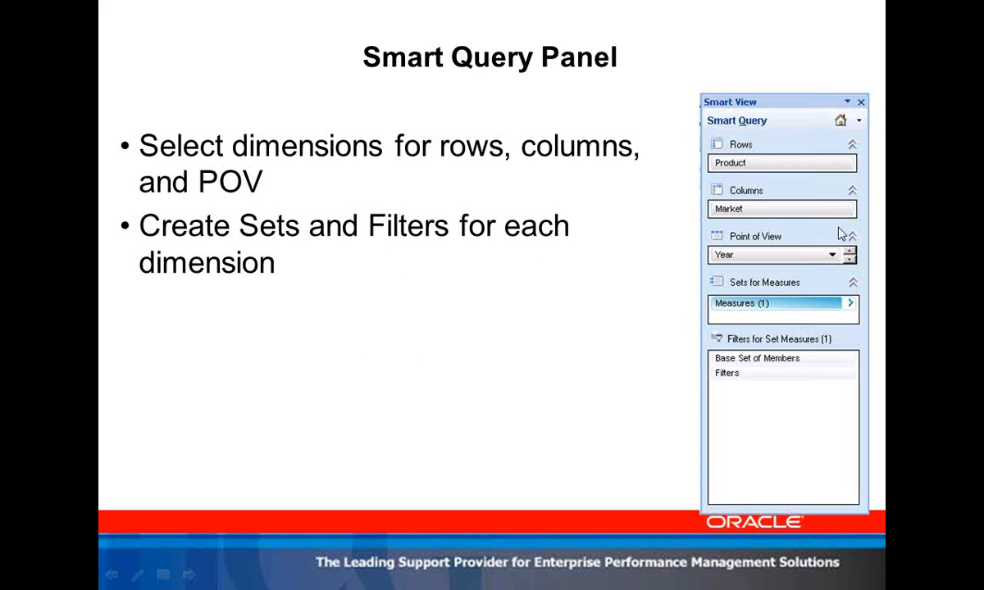
pyautogui.click(675, 147)
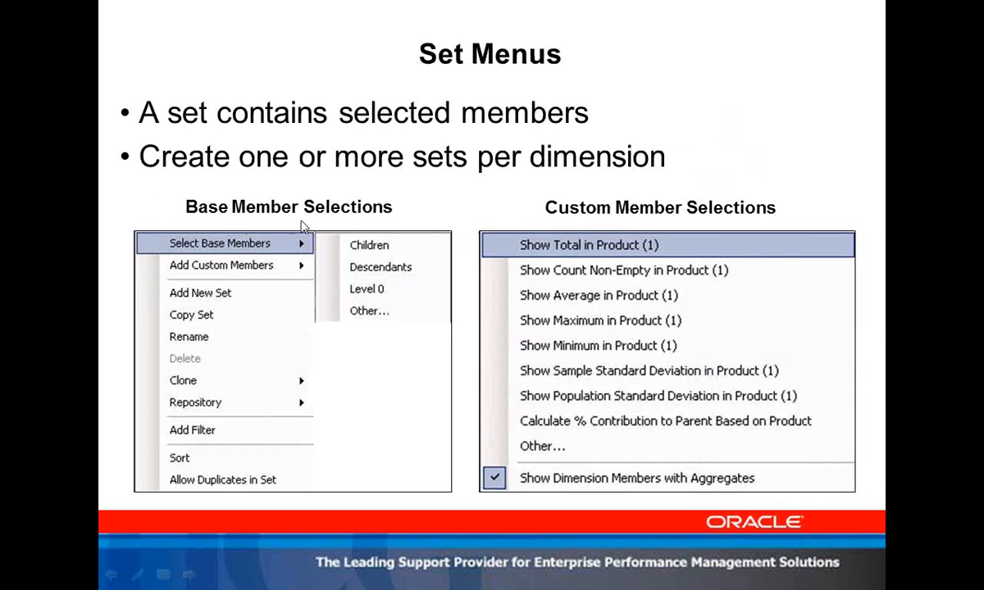
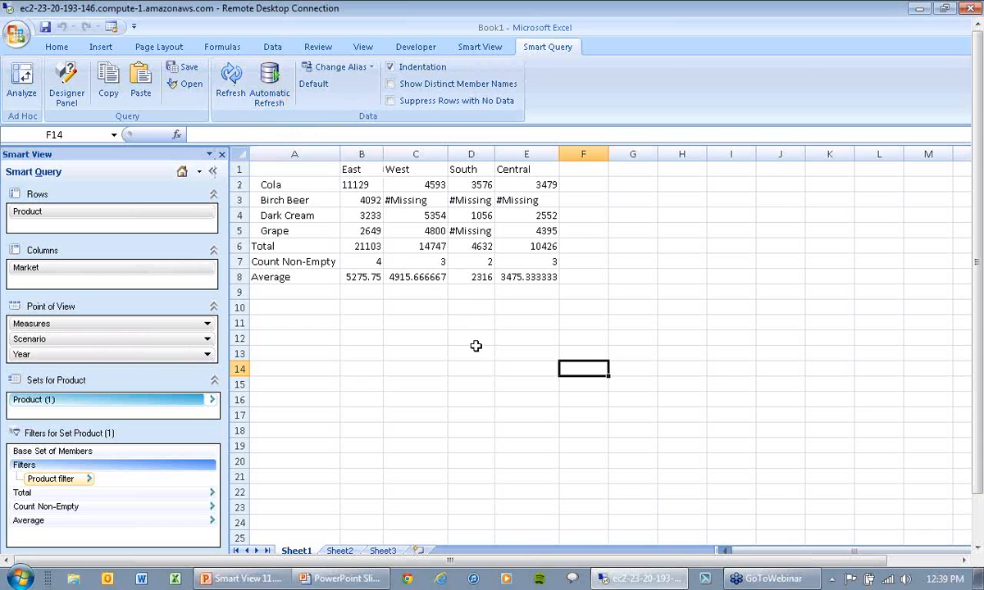
pyautogui.hotkey('alt', 'Tab')
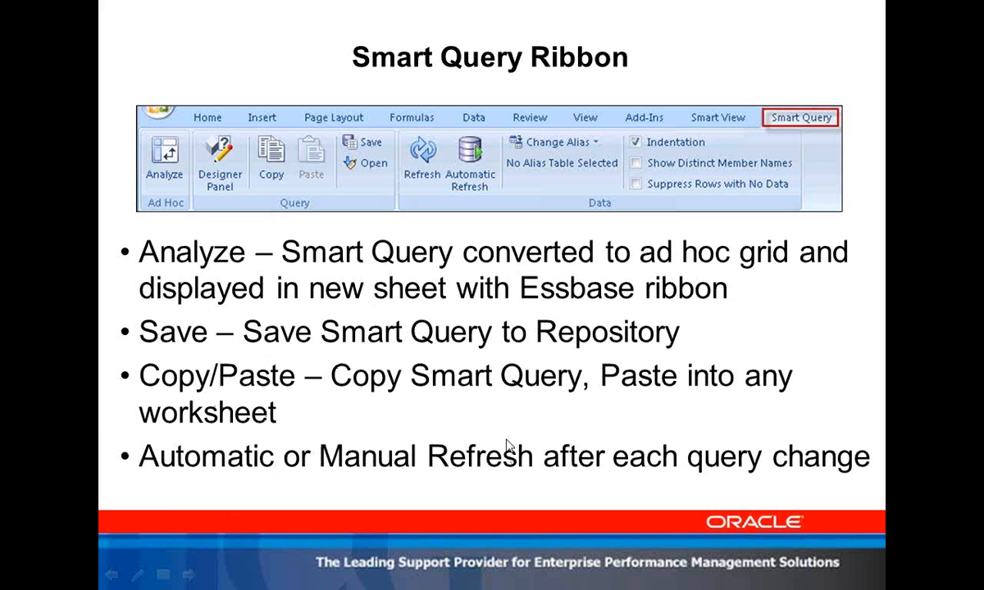
pyautogui.click(524, 395)
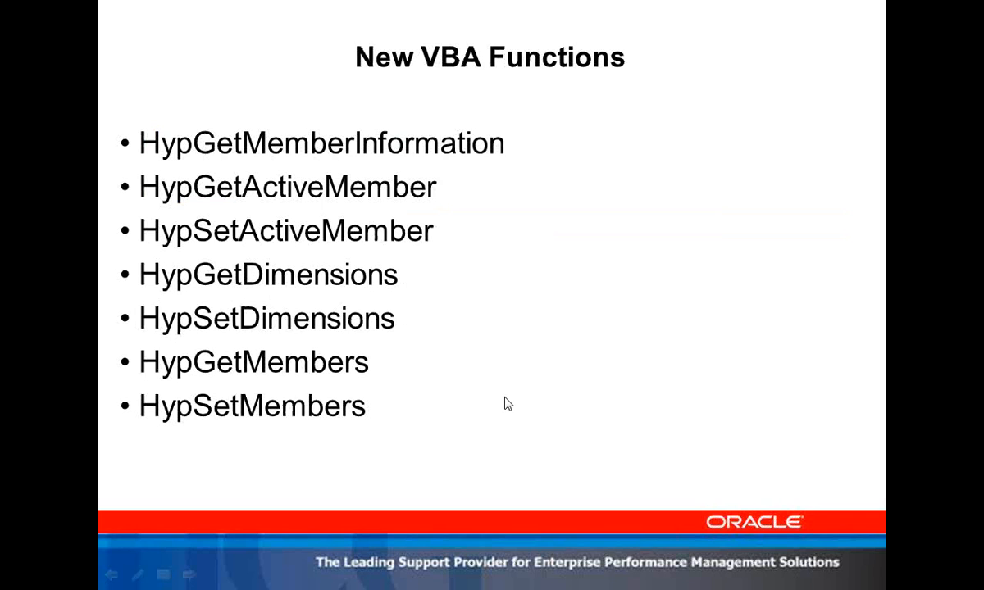
# Switch back to the Excel workbook and go to the empty Sheet2.
pyautogui.hotkey('alt', 'Tab')
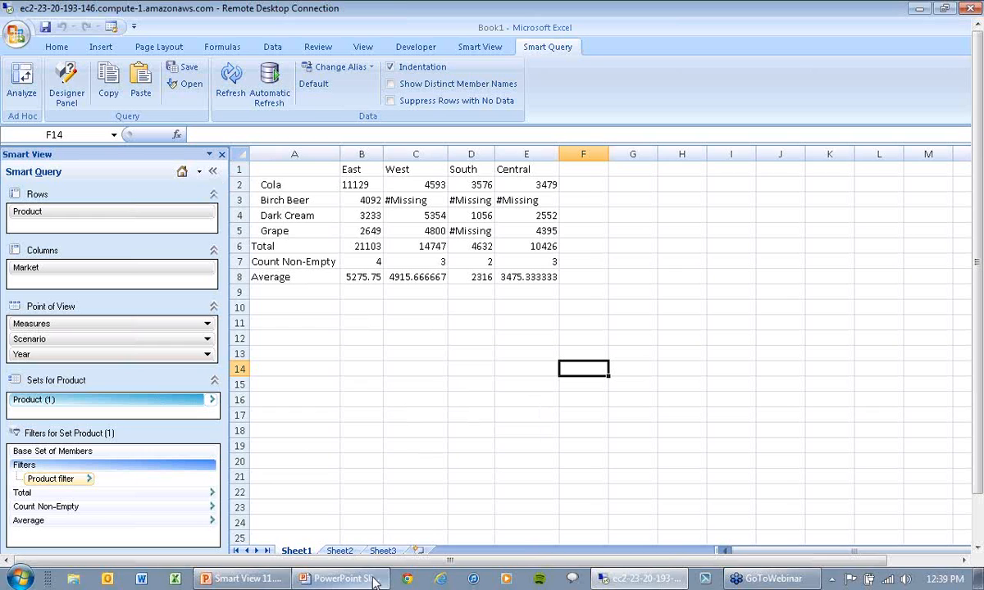
pyautogui.click(340, 551)
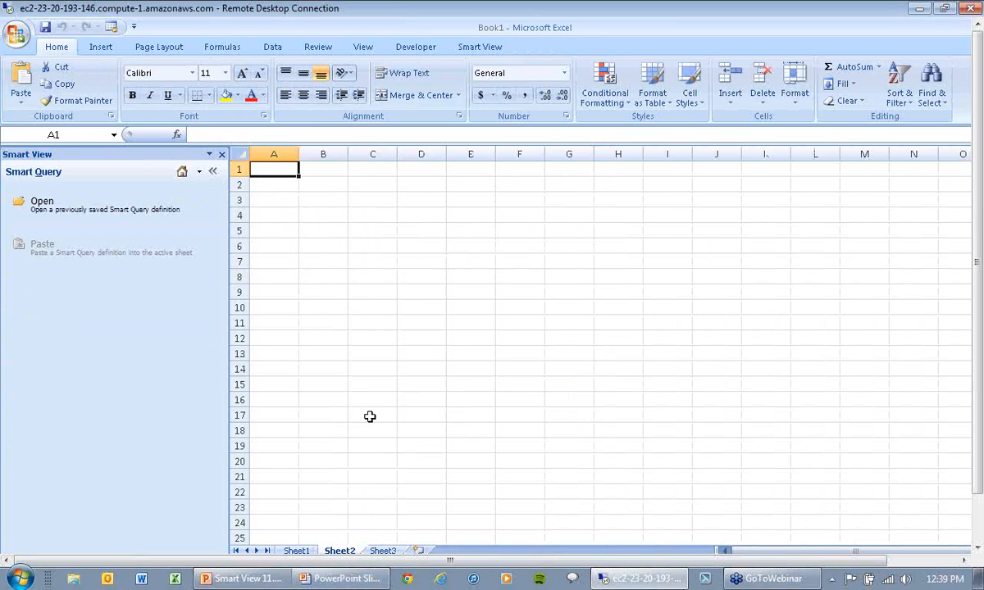
pyautogui.click(198, 172)
pyautogui.click(177, 202)
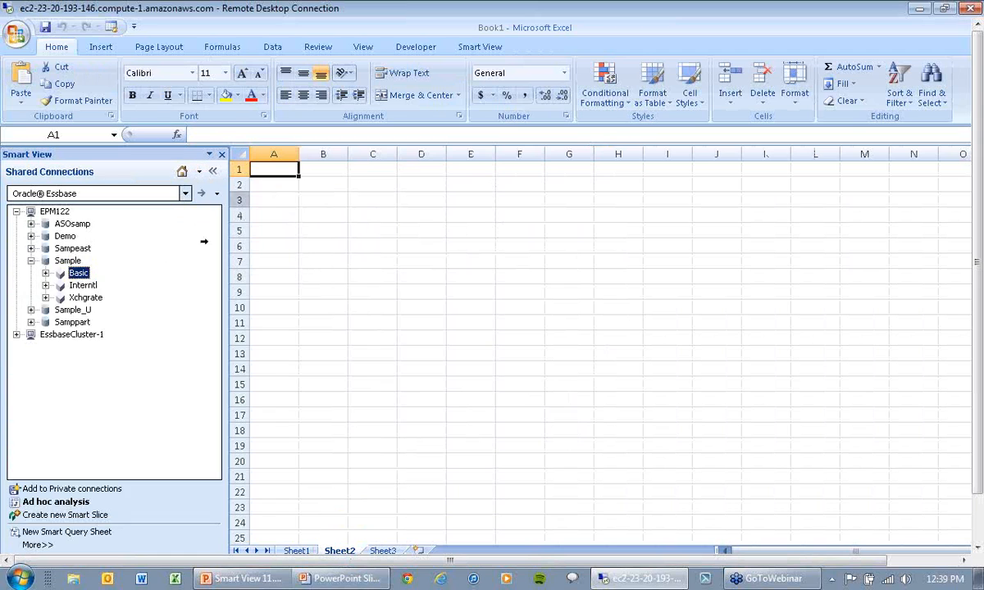
pyautogui.click(199, 172)
pyautogui.click(168, 270)
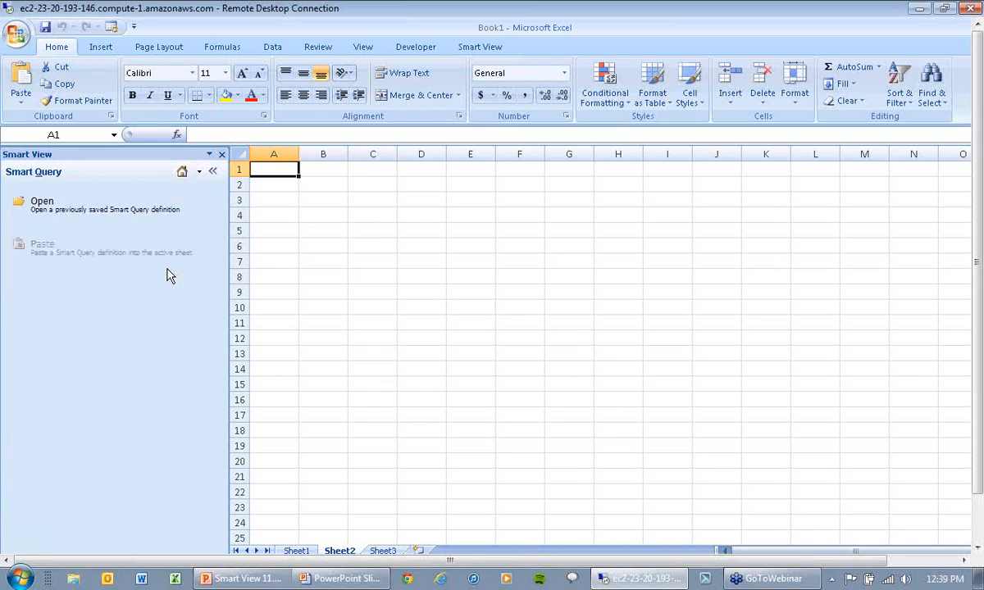
# Open the saved query Smart Query (EPM122 - Sample - Basic) from the repository into Sheet2.
pyautogui.click(49, 211)
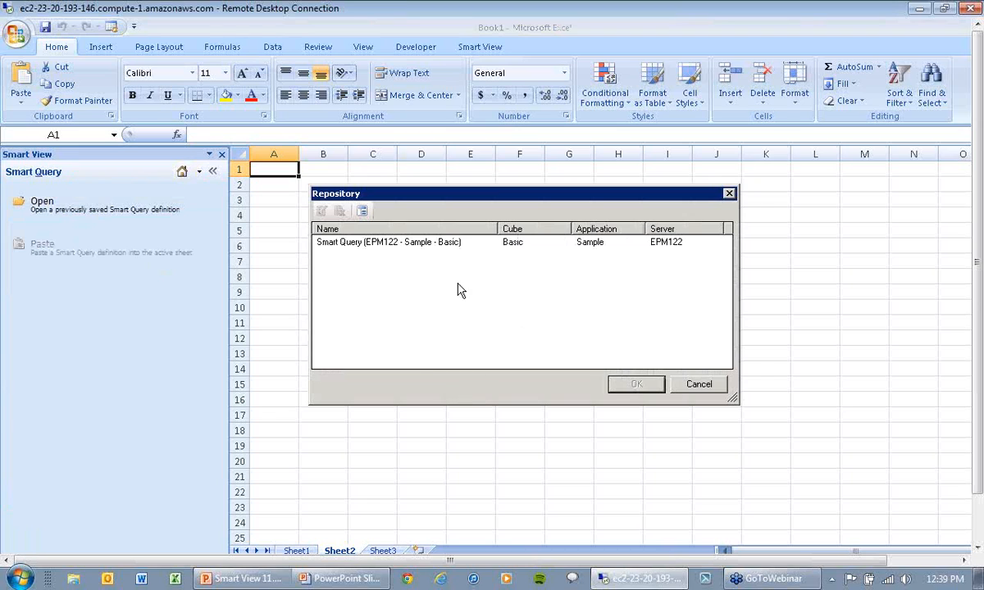
pyautogui.click(431, 246)
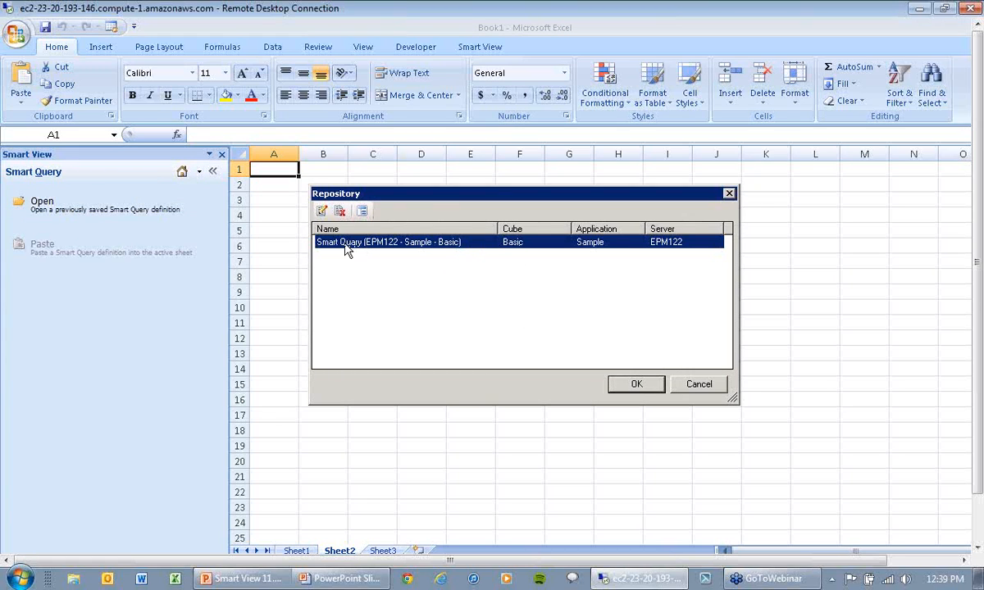
pyautogui.click(636, 385)
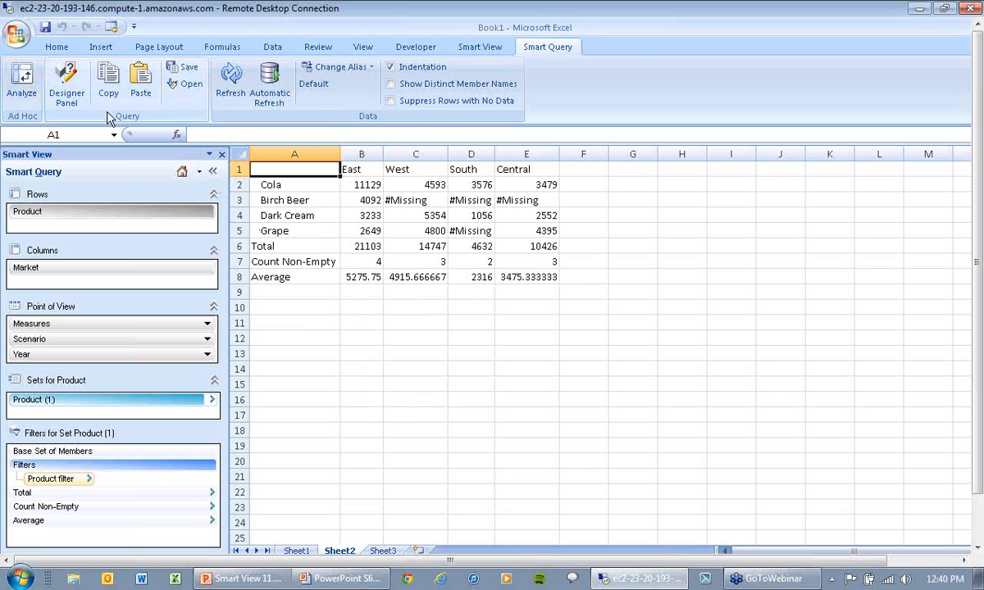
# Convert the Smart Query on Sheet2 into an ad hoc analysis grid with Analyze.
pyautogui.click(28, 93)
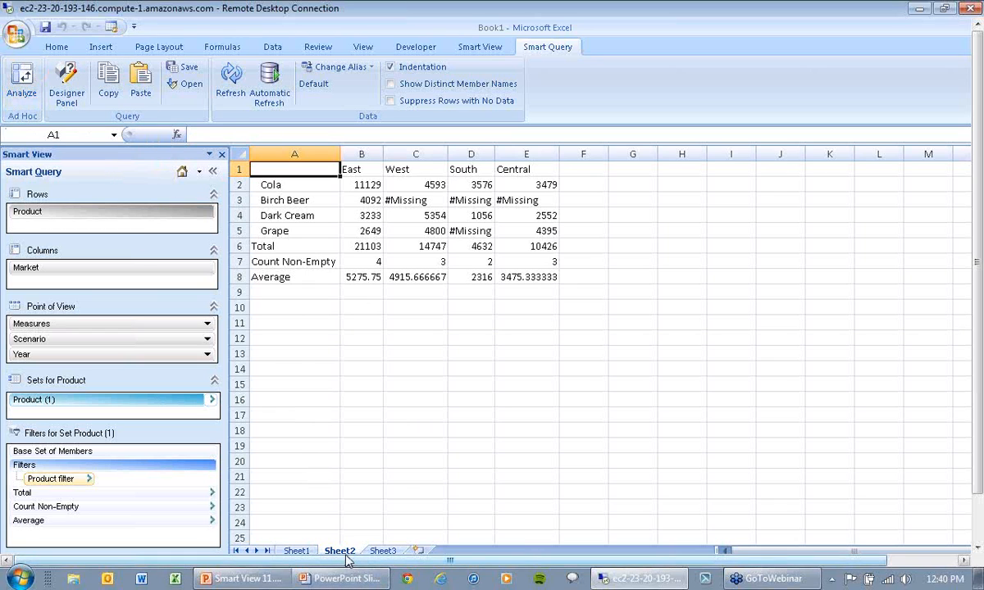
pyautogui.click(22, 86)
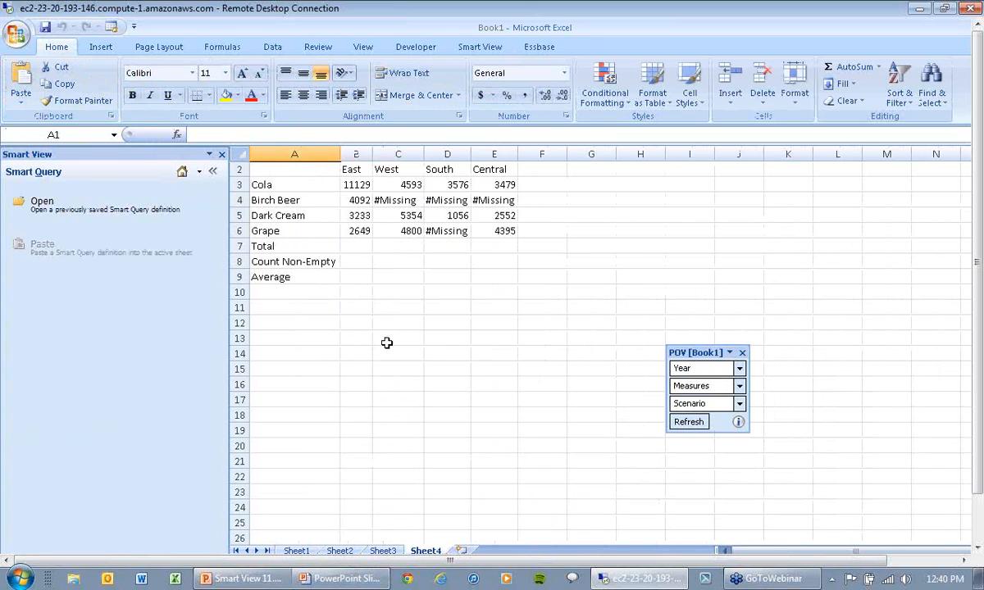
# Zoom out from Birch Beer to its parent Root Beer in the ad hoc grid, and zoom in on that parent.
pyautogui.click(539, 47)
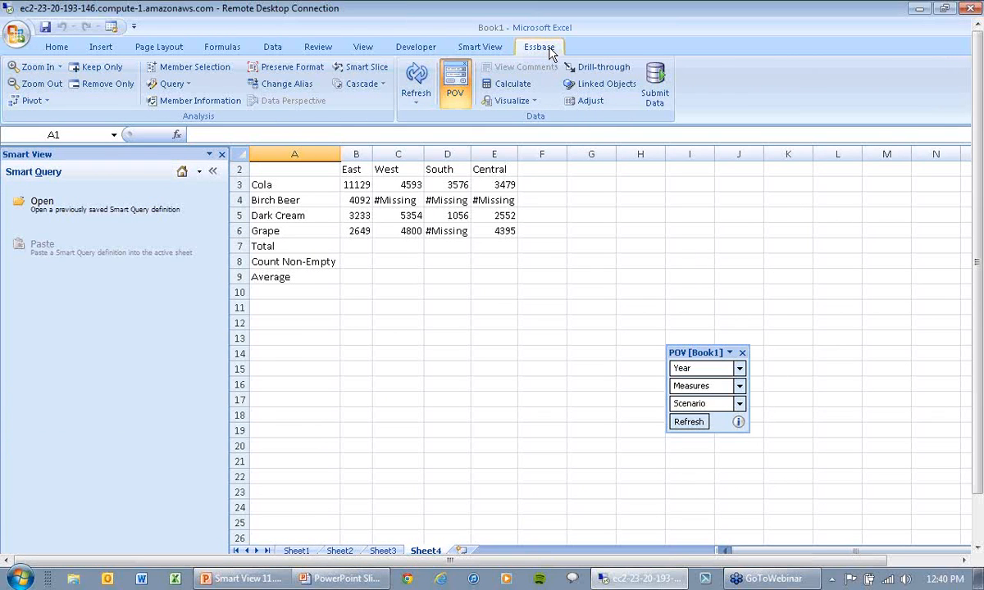
pyautogui.click(287, 201)
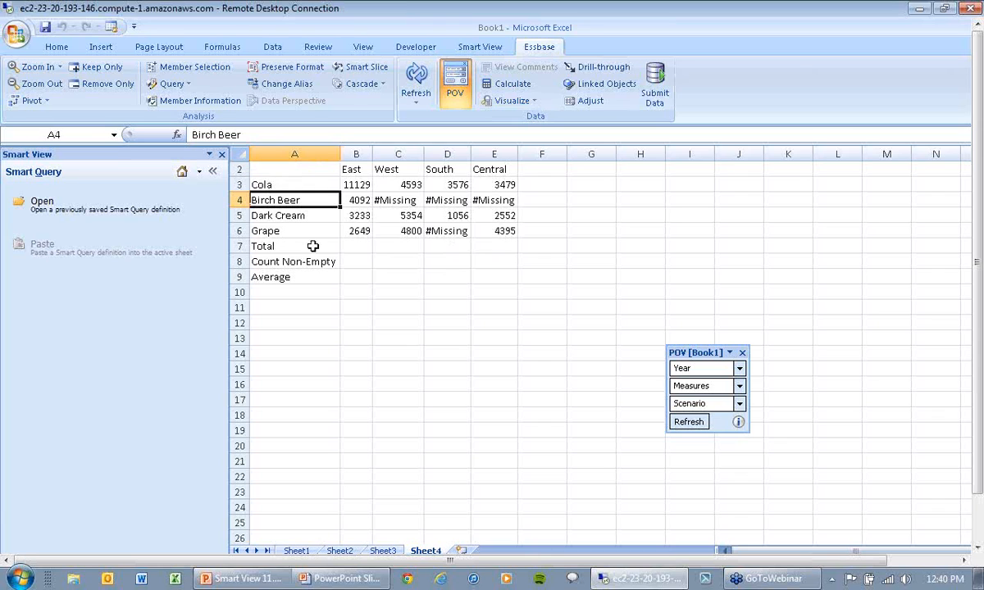
pyautogui.click(43, 87)
pyautogui.click(37, 69)
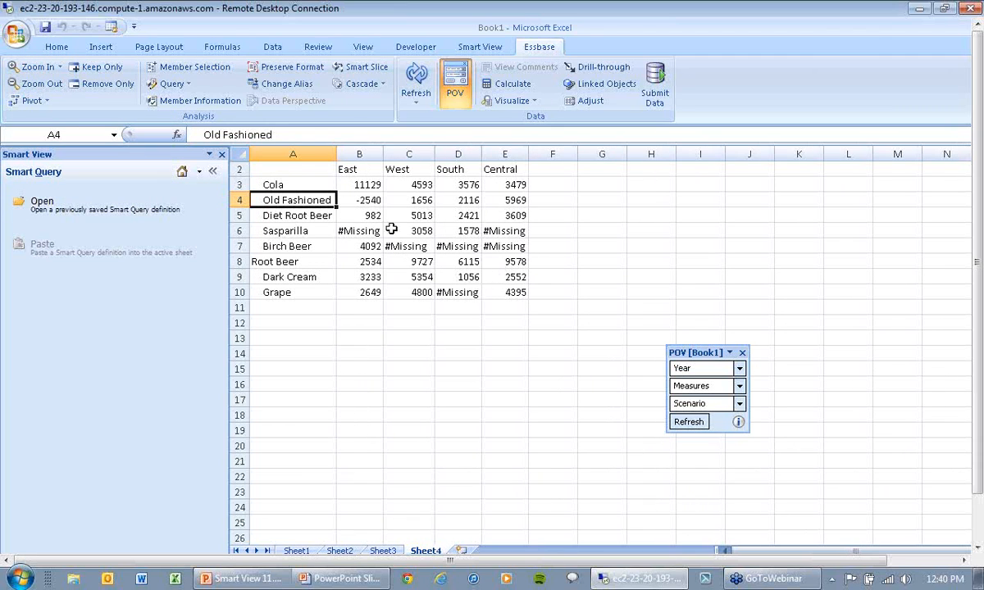
# Switch back to the PowerPoint slide show on the New VBA Functions slide.
pyautogui.hotkey('alt', 'Tab')
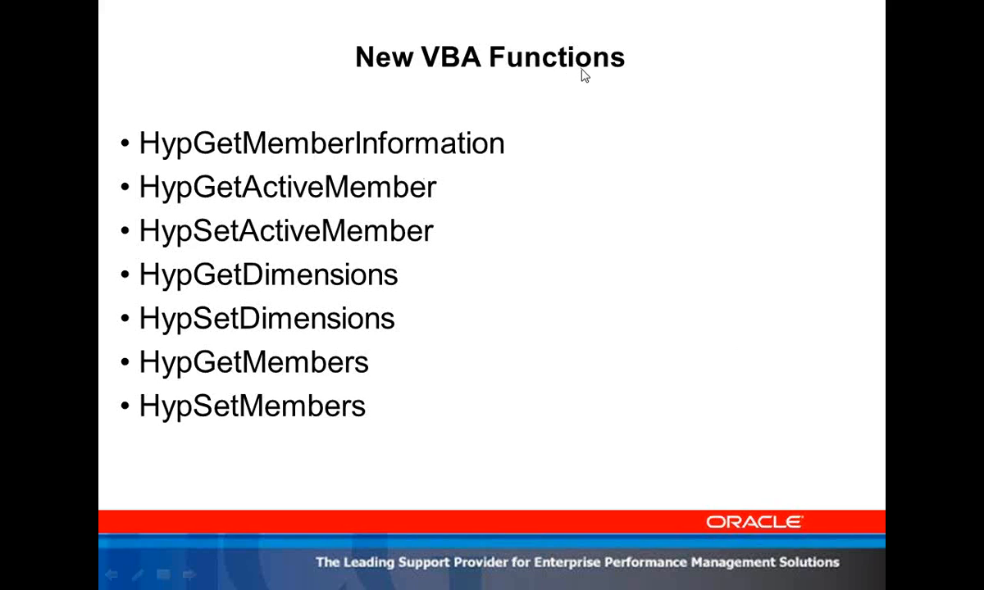
# Advance the slide show to the HypGetMemberInformation slide and check Sheet4's sheet information in Excel.
pyautogui.click(495, 239)
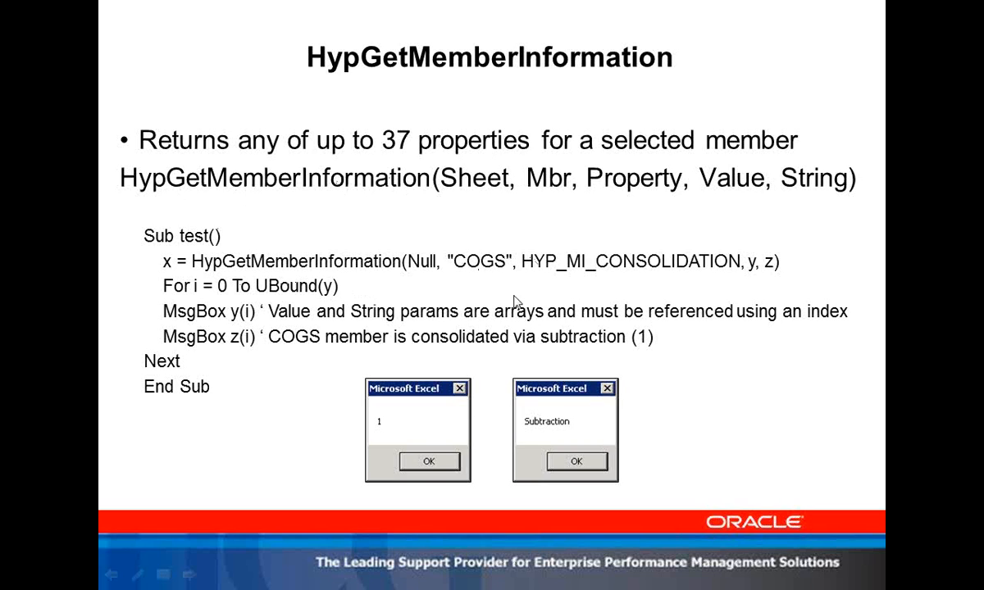
pyautogui.hotkey('alt', 'Tab')
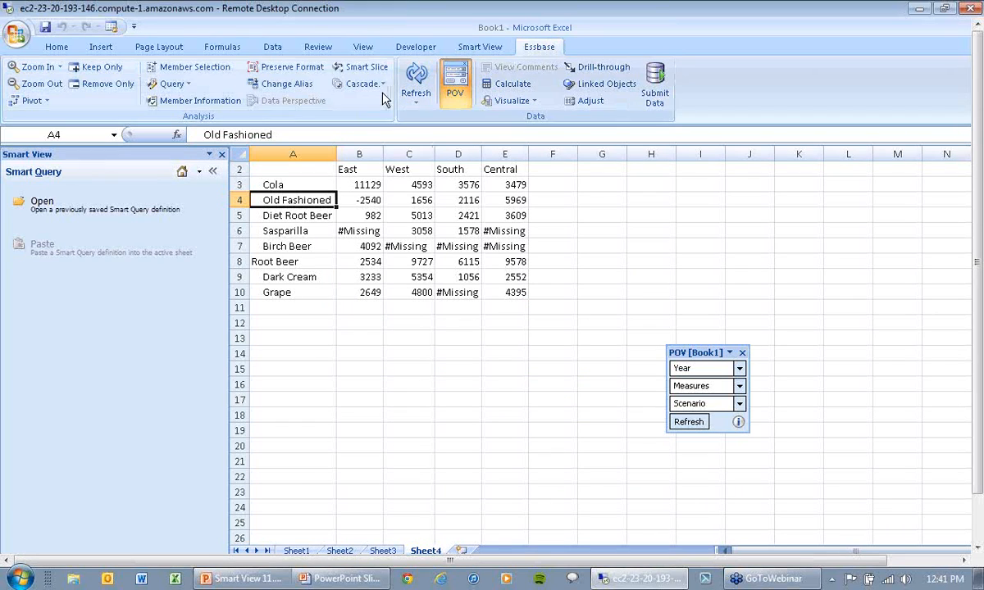
pyautogui.click(480, 51)
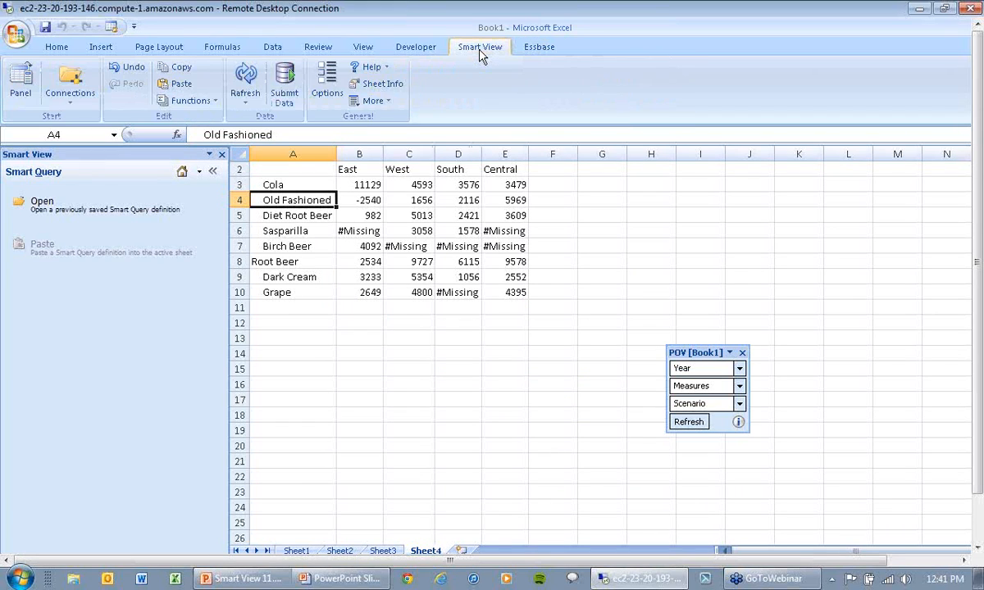
pyautogui.click(391, 92)
pyautogui.moveTo(691, 296); pyautogui.dragTo(683, 262)
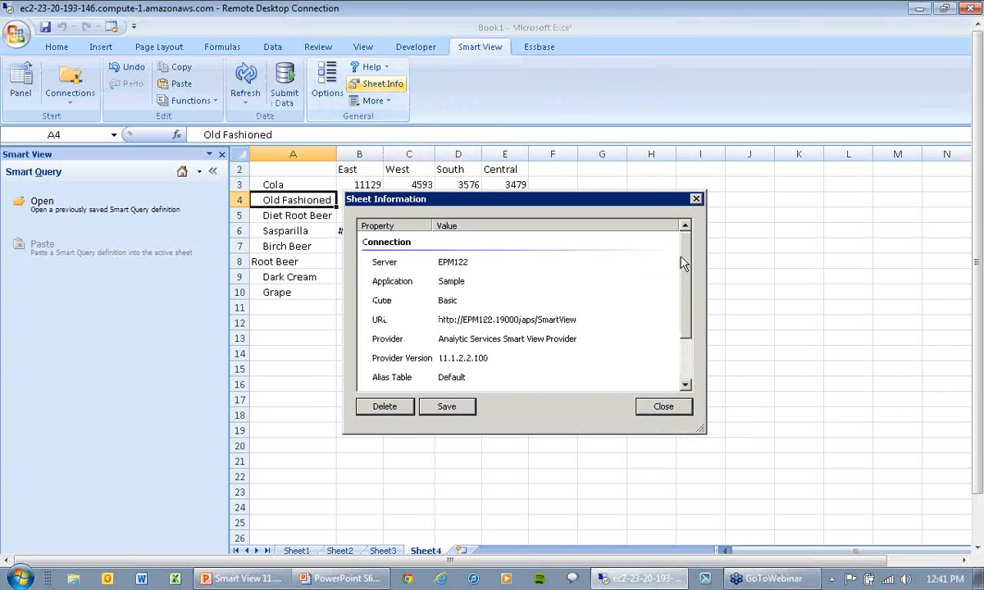
pyautogui.click(665, 407)
pyautogui.hotkey('alt', 'Tab')
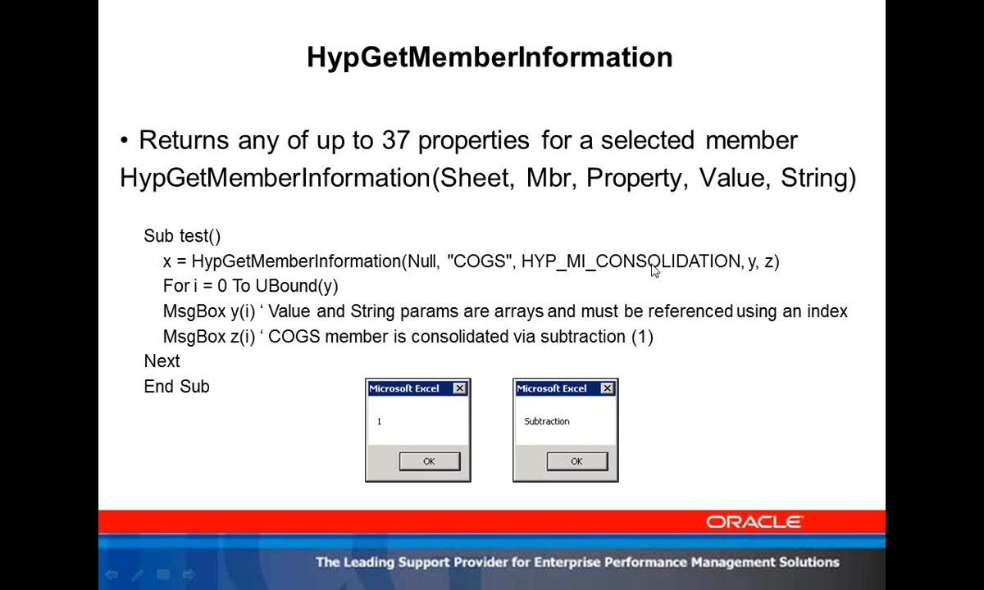
# Switch to Excel and review the member information, aliases and attributes of Old Fashioned.
pyautogui.hotkey('alt', 'Tab')
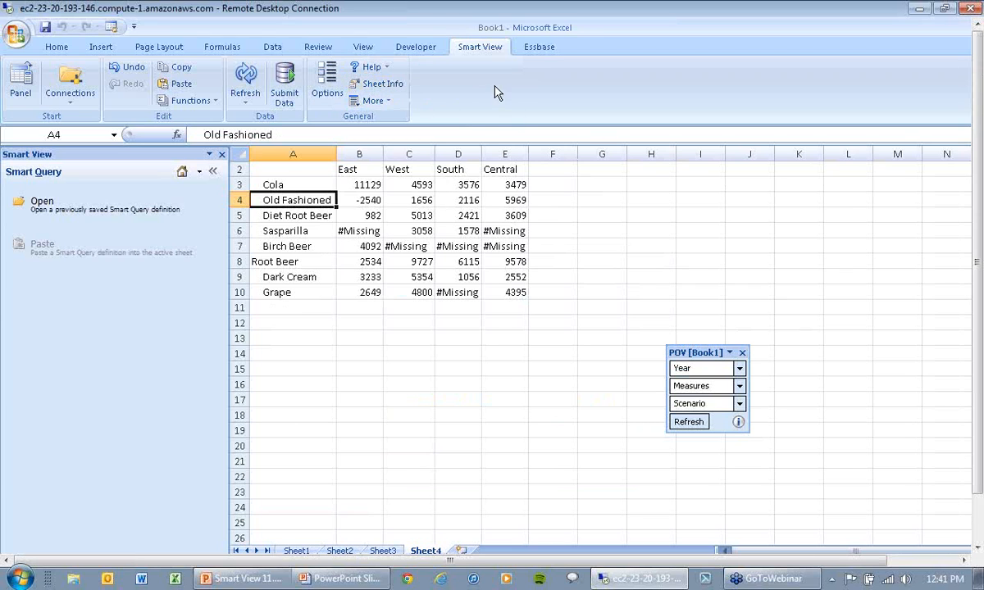
pyautogui.click(534, 47)
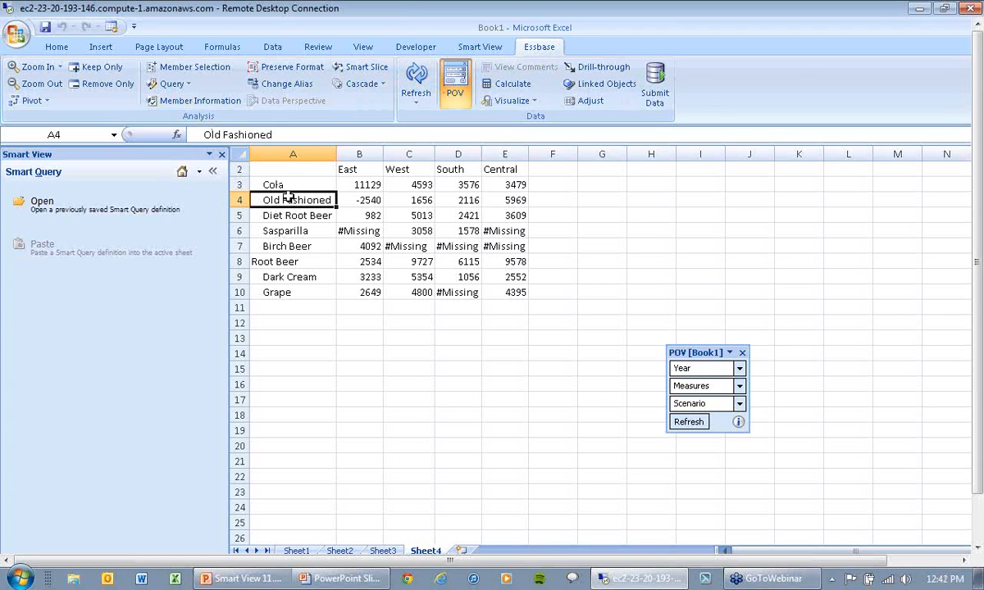
pyautogui.click(218, 108)
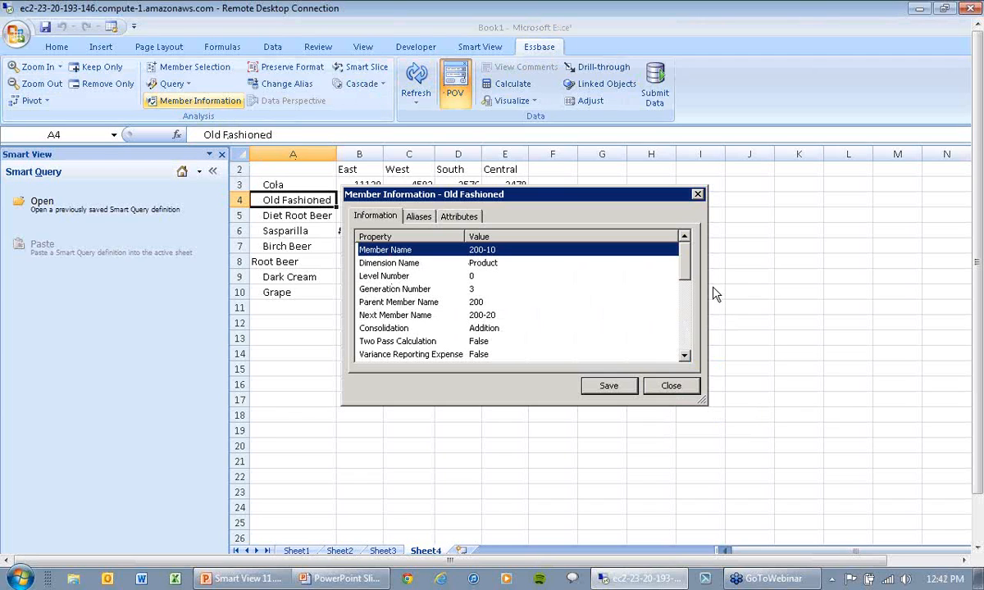
pyautogui.moveTo(624, 133); pyautogui.dragTo(595, 30)
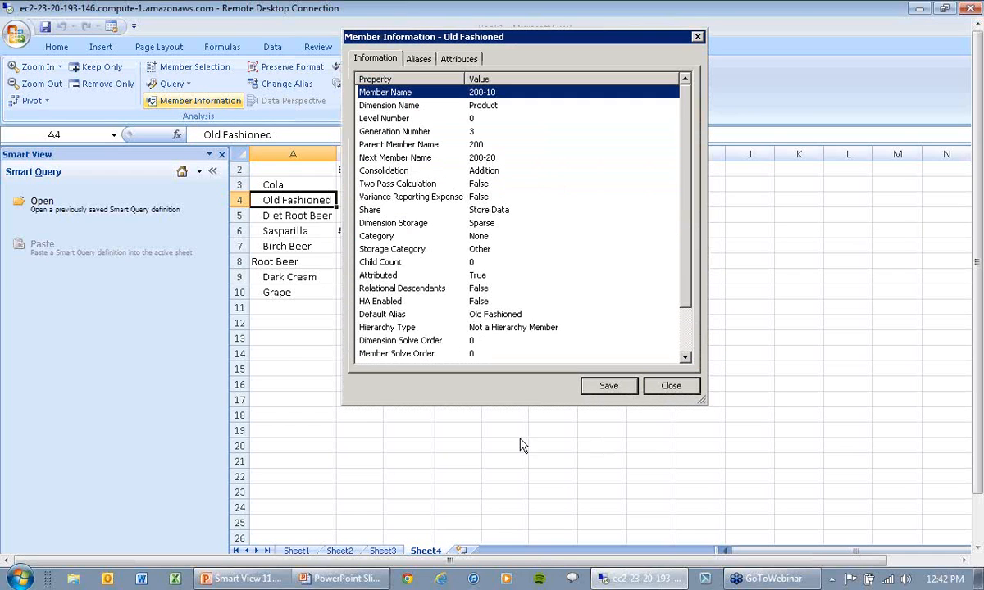
pyautogui.moveTo(527, 426); pyautogui.dragTo(526, 498)
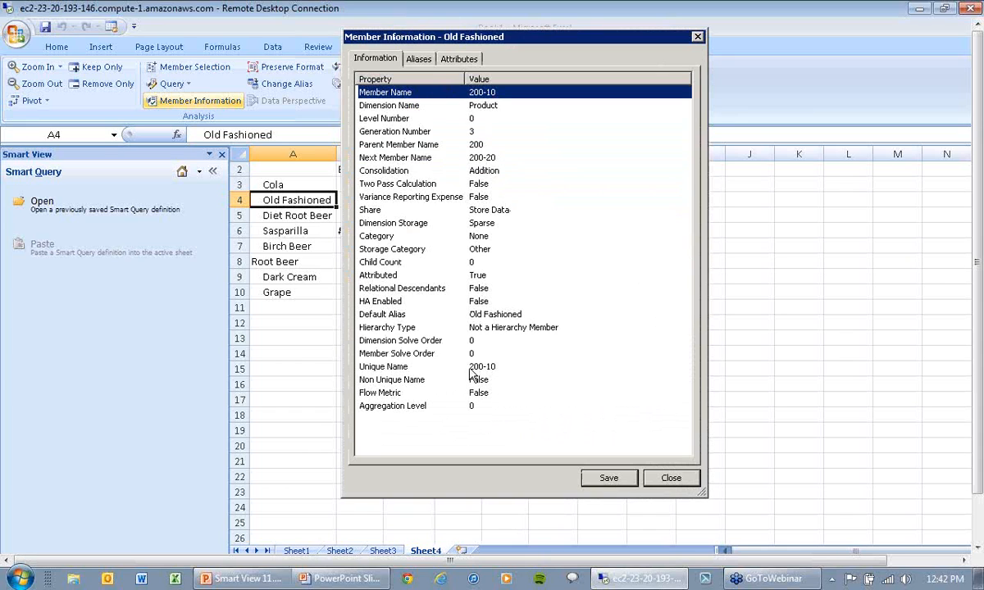
pyautogui.click(418, 60)
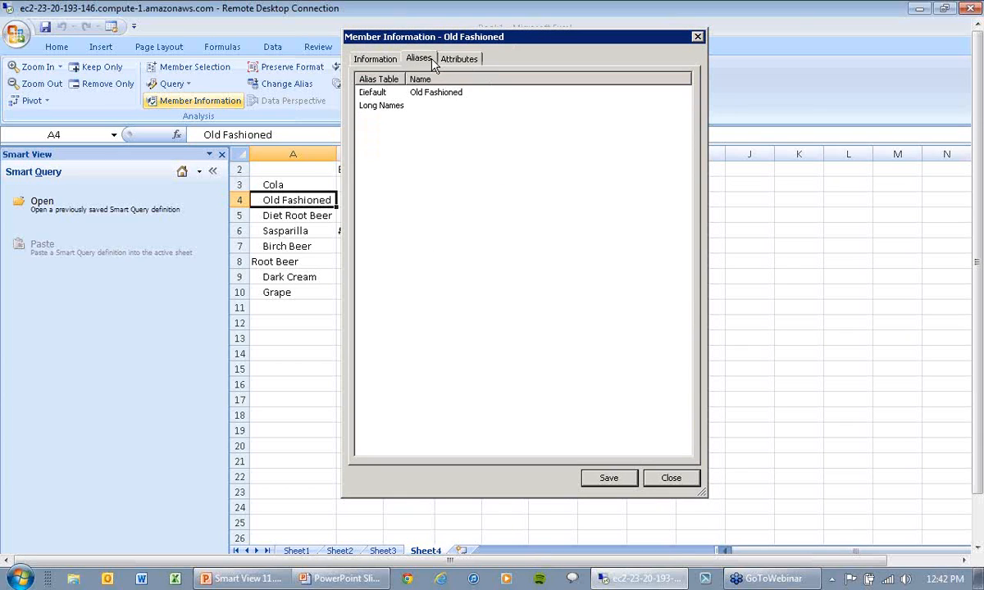
pyautogui.click(452, 59)
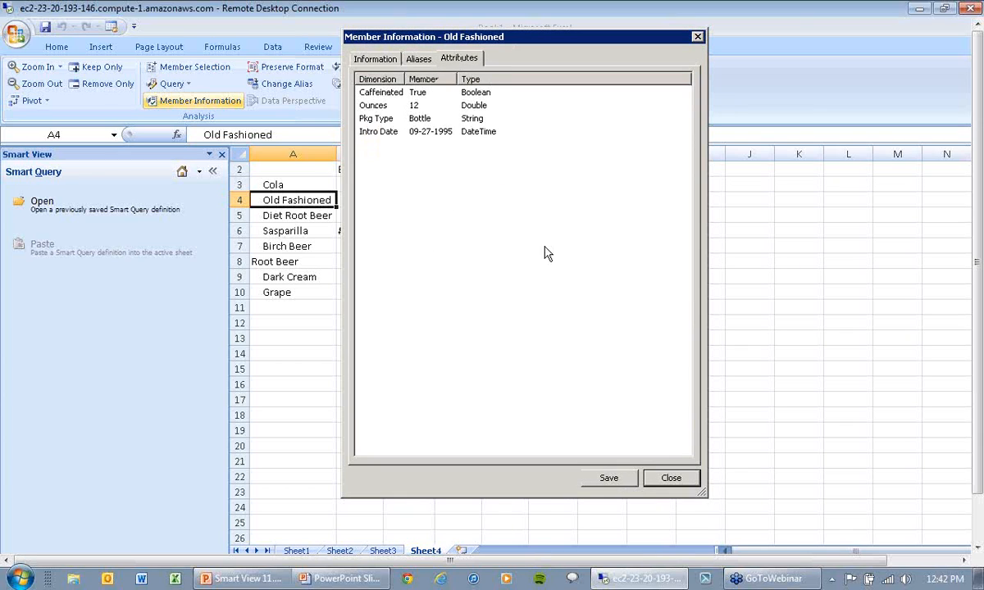
pyautogui.click(670, 479)
# Switch back to the PowerPoint slide show on the HypGetMemberInformation slide.
pyautogui.hotkey('alt', 'Tab')
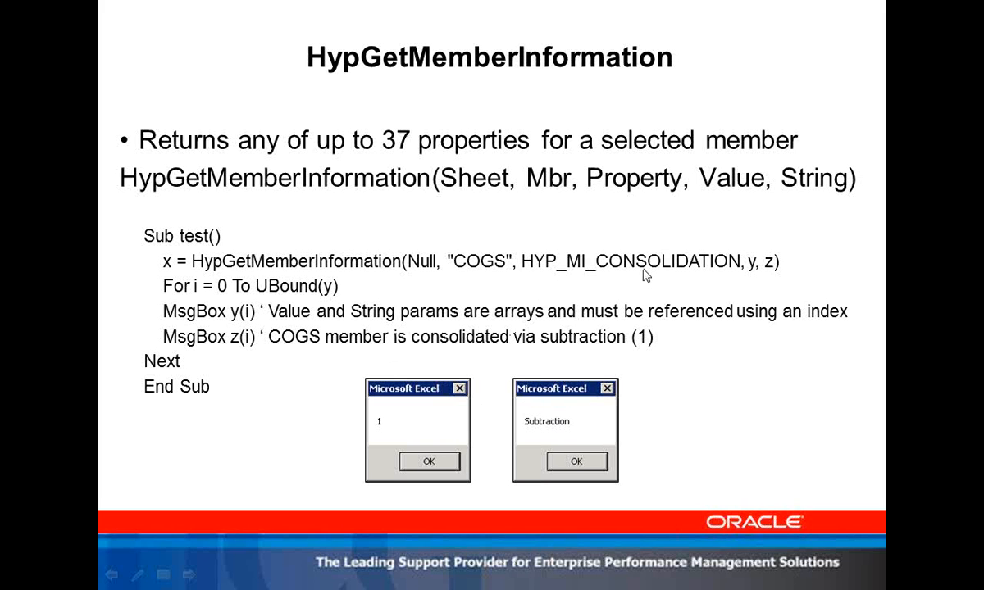
pyautogui.click(484, 276)
pyautogui.press('Left')
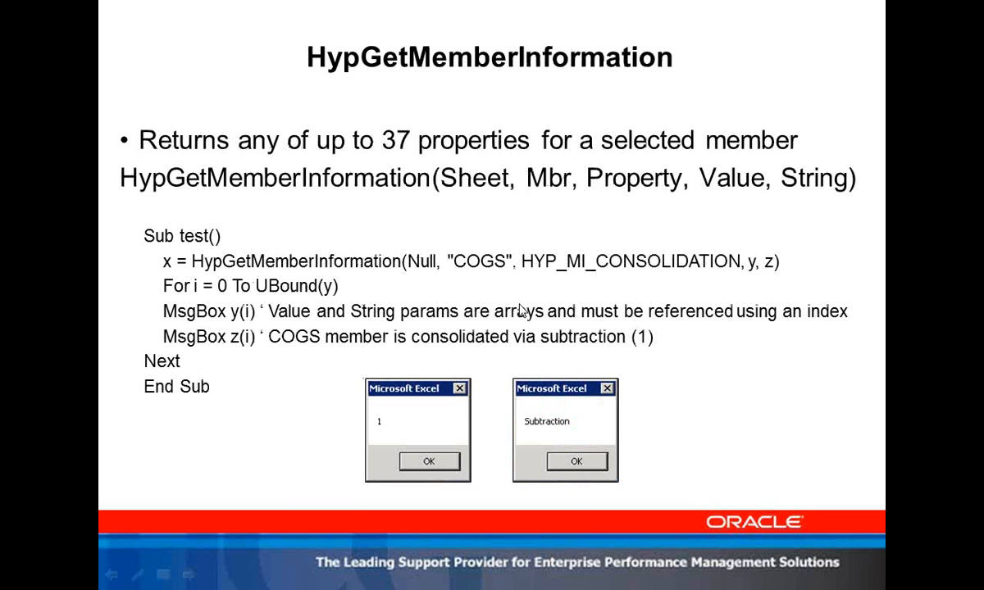
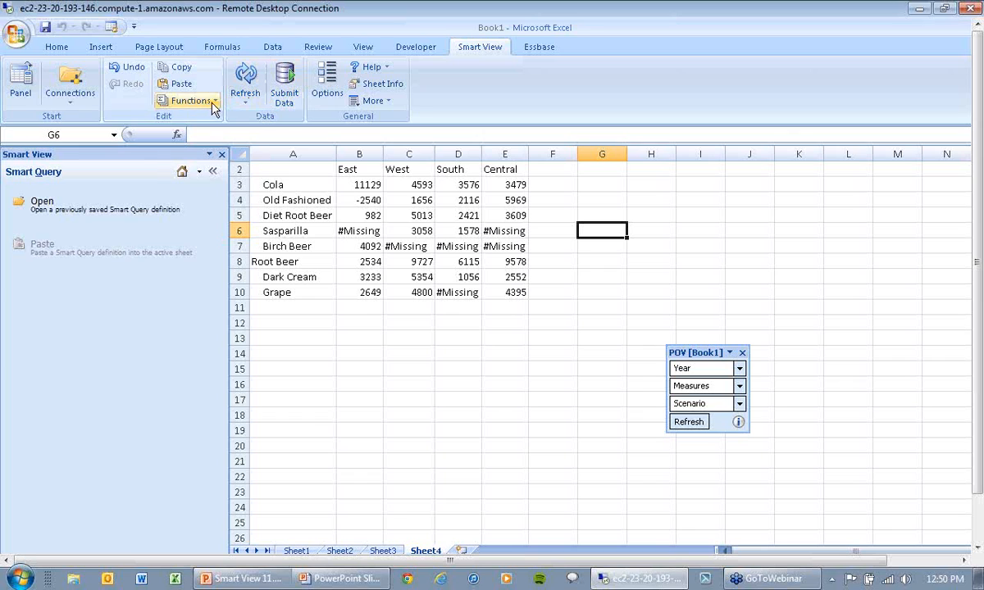
# Start building an HsGetValue function in cell G6 with HSACTIVE as the connection.
pyautogui.click(215, 138)
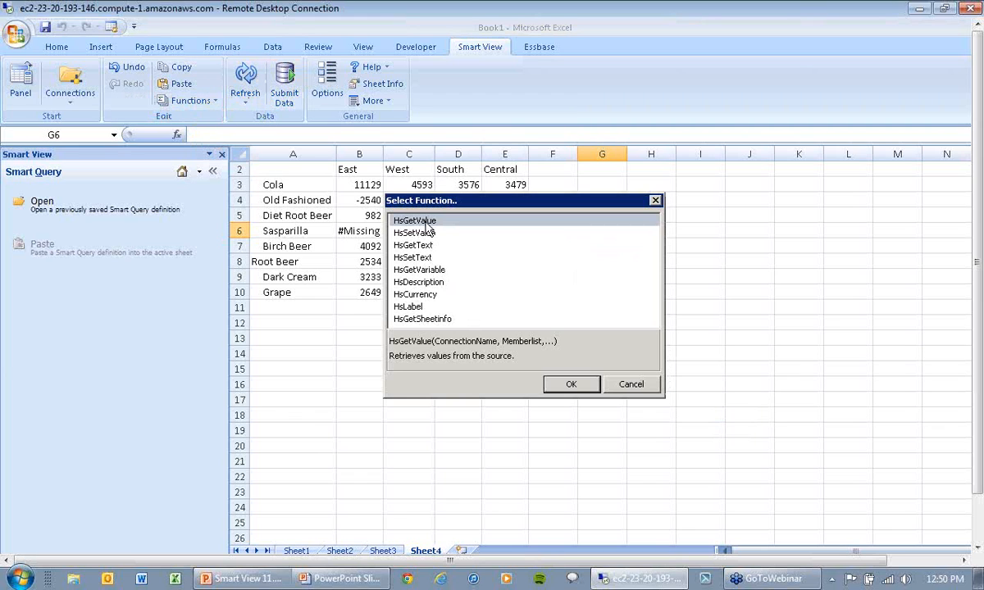
pyautogui.click(569, 385)
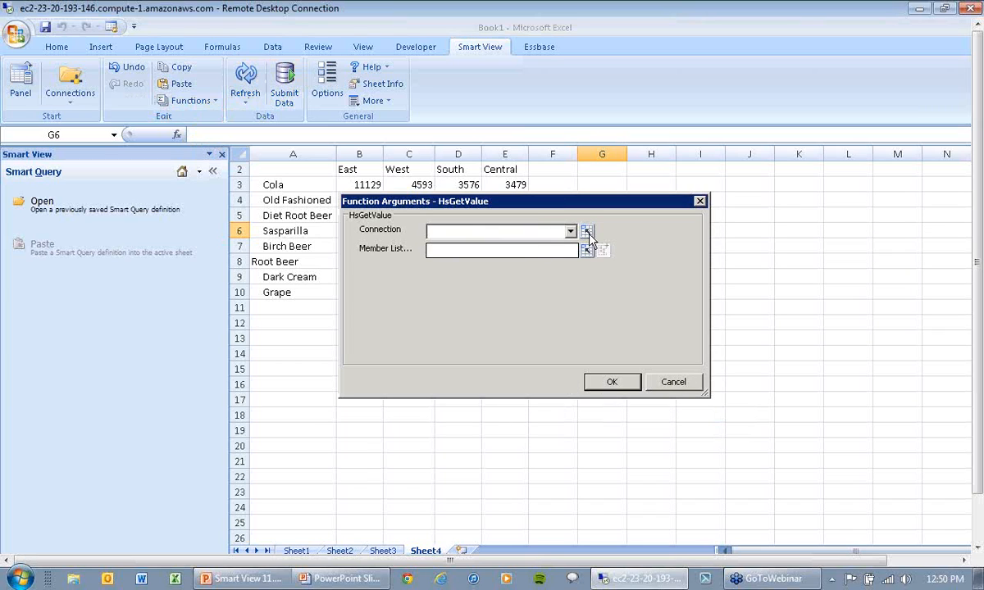
pyautogui.click(577, 233)
pyautogui.click(505, 247)
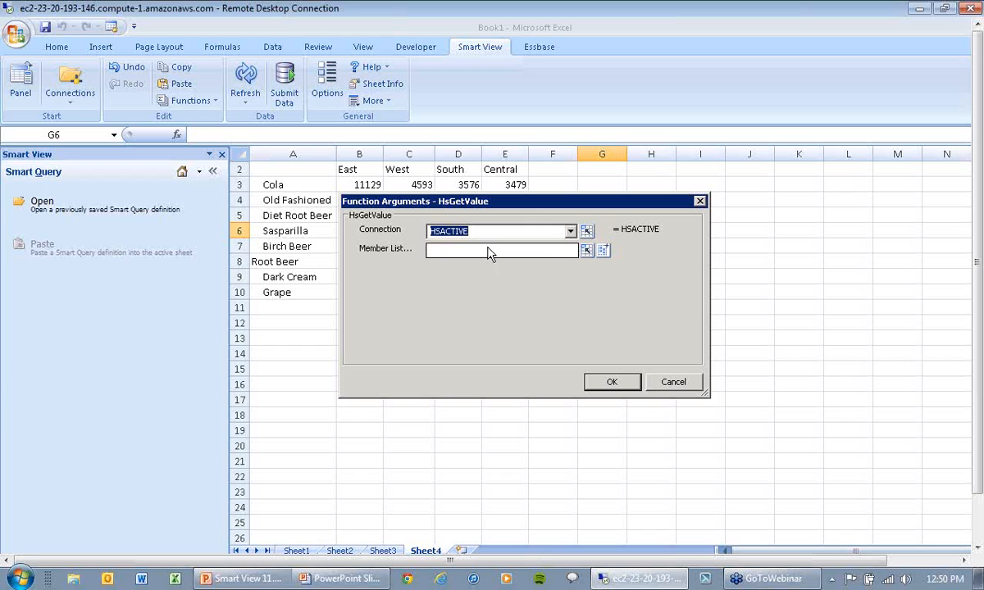
# In the function's member list, select Qtr2 for Year and Profit for Measures.
pyautogui.click(603, 251)
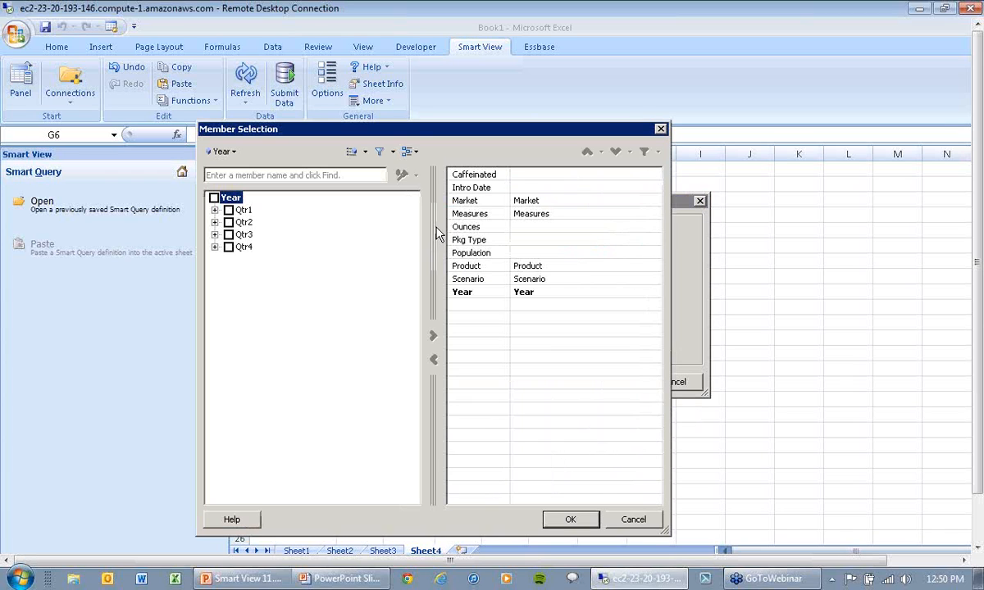
pyautogui.click(229, 222)
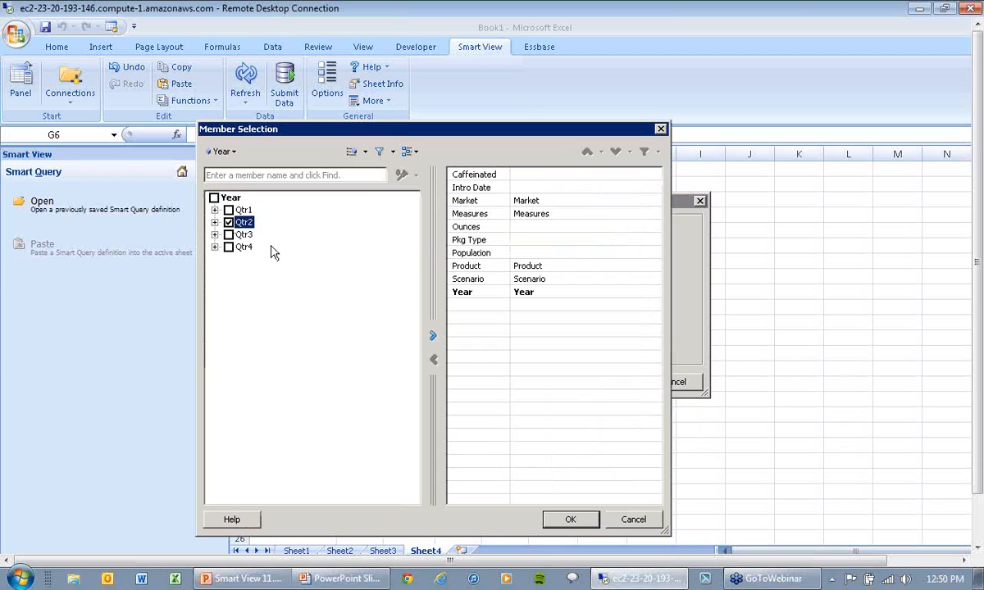
pyautogui.click(434, 337)
pyautogui.click(234, 152)
pyautogui.click(233, 182)
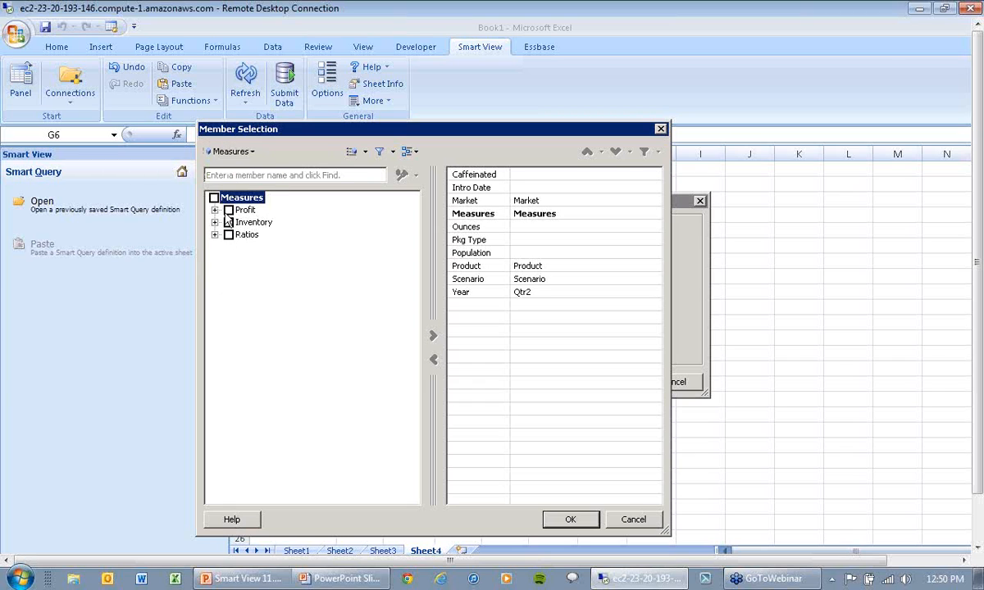
pyautogui.click(229, 211)
pyautogui.click(433, 336)
# Select Cream Soda for Product and Budget for Scenario in the function's member selection.
pyautogui.click(232, 151)
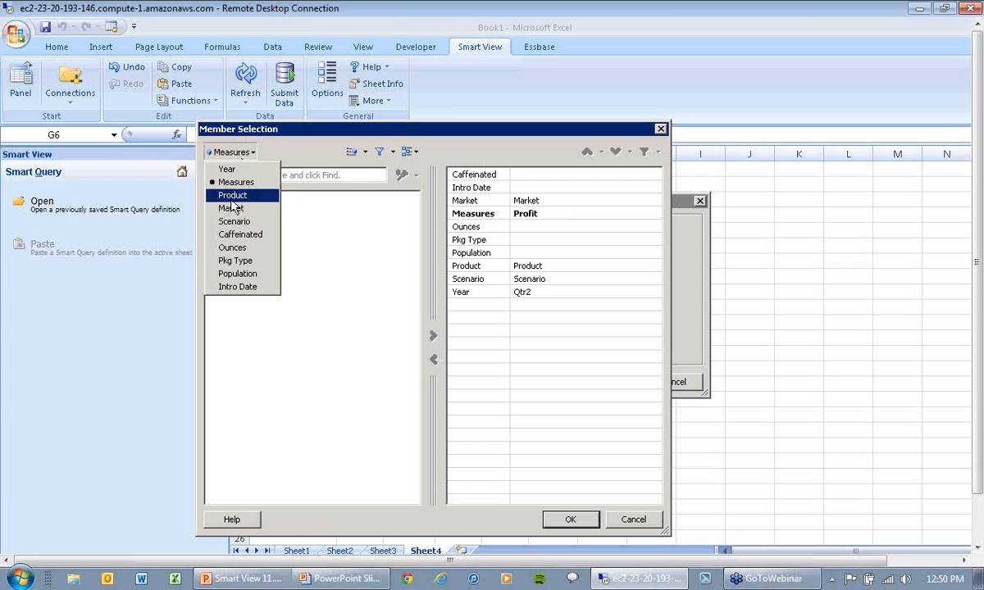
pyautogui.click(232, 195)
pyautogui.click(229, 235)
pyautogui.click(435, 337)
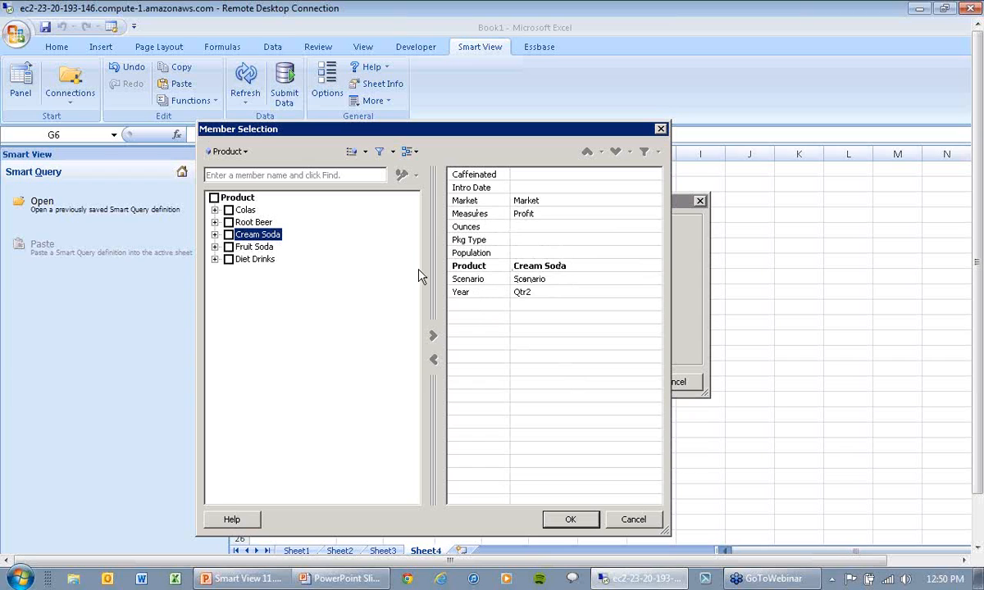
pyautogui.click(233, 152)
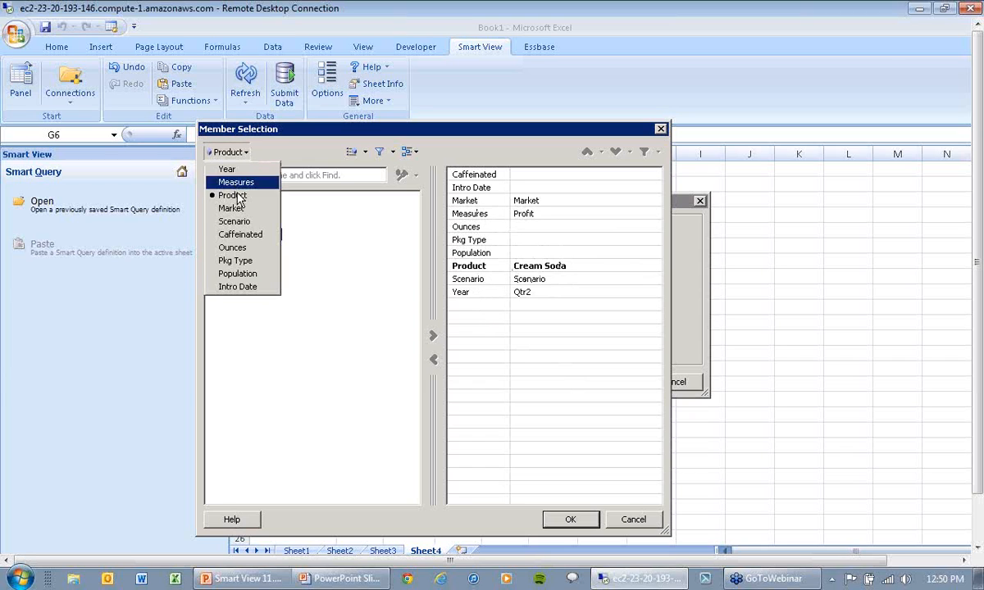
pyautogui.click(238, 220)
pyautogui.click(228, 222)
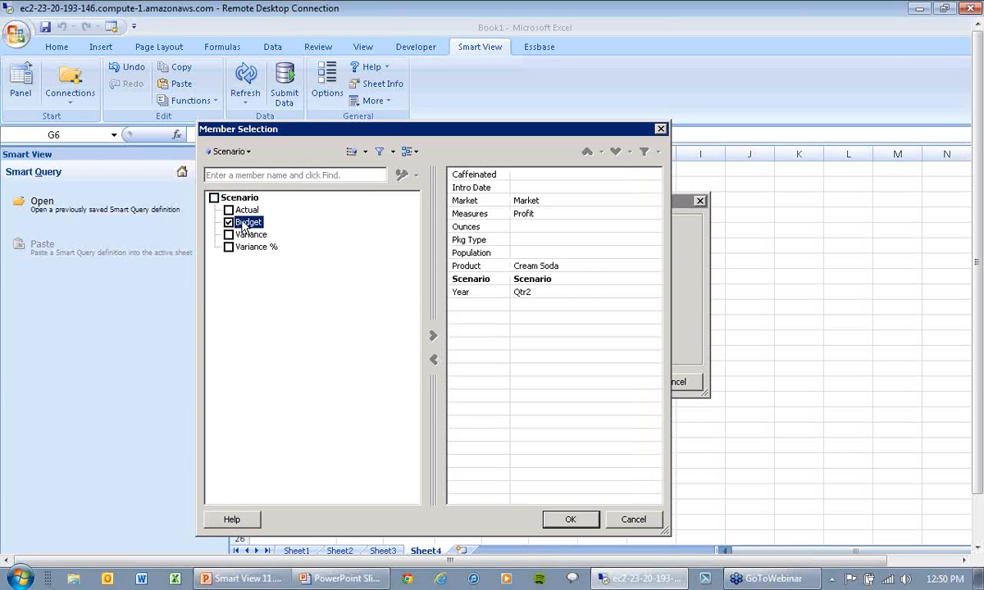
pyautogui.click(438, 340)
# Accept the selected members, insert the HsGetValue formula into cell G6 and refresh the sheet.
pyautogui.click(570, 519)
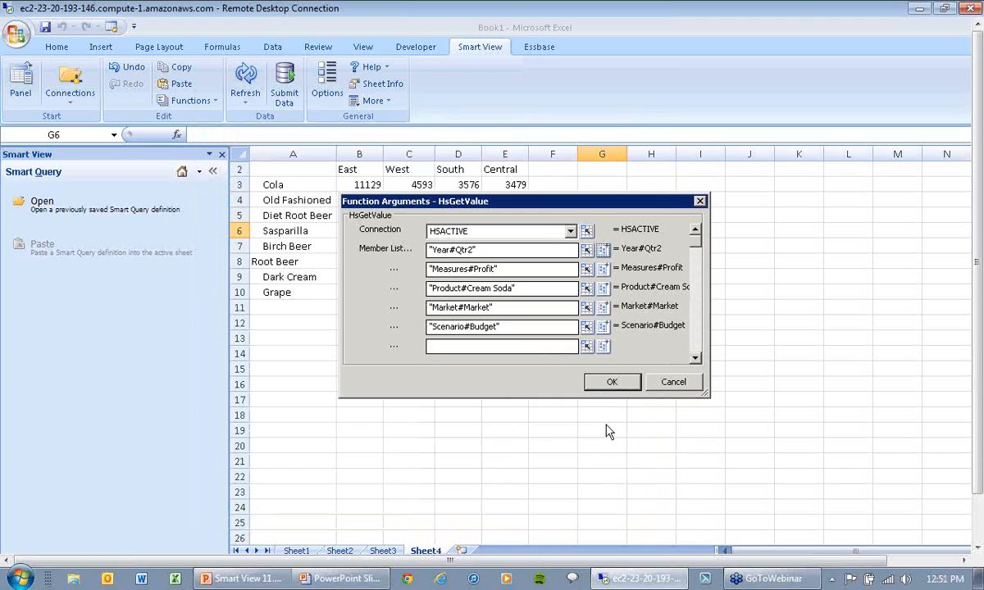
pyautogui.click(612, 382)
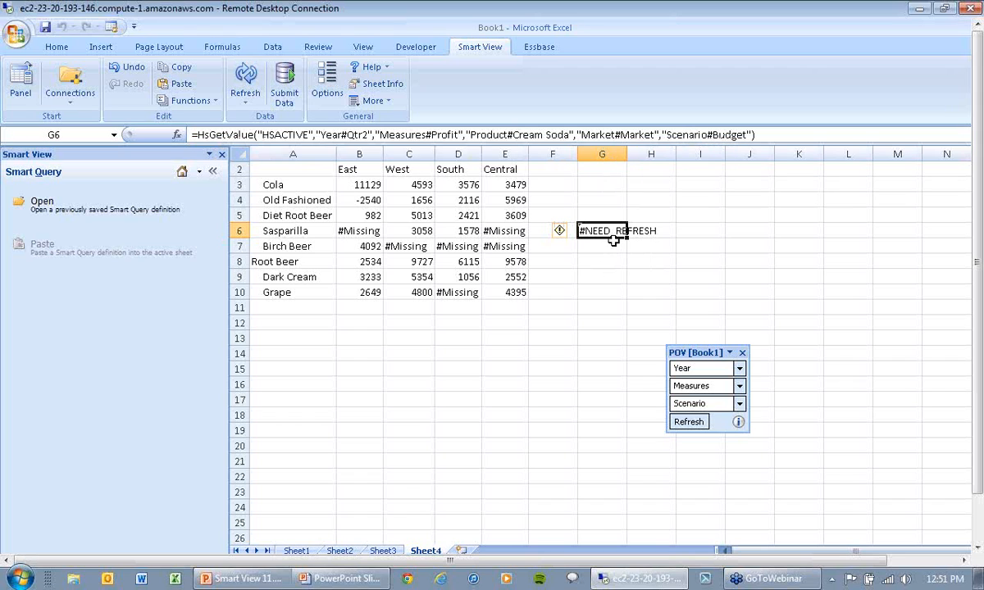
pyautogui.click(246, 78)
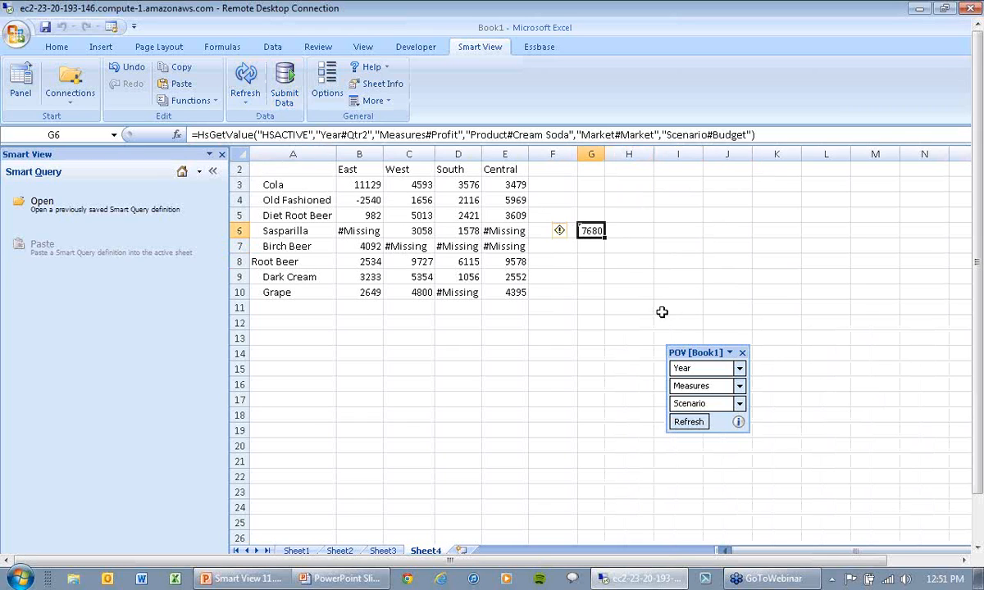
# Review the functions offered by the function builder for cell I8 without inserting one.
pyautogui.click(666, 261)
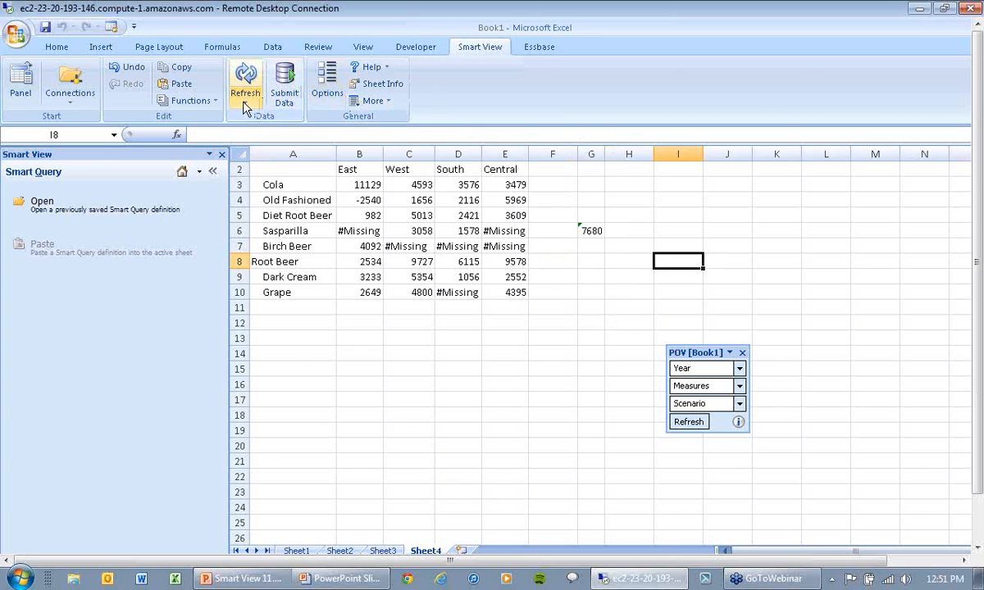
pyautogui.click(218, 101)
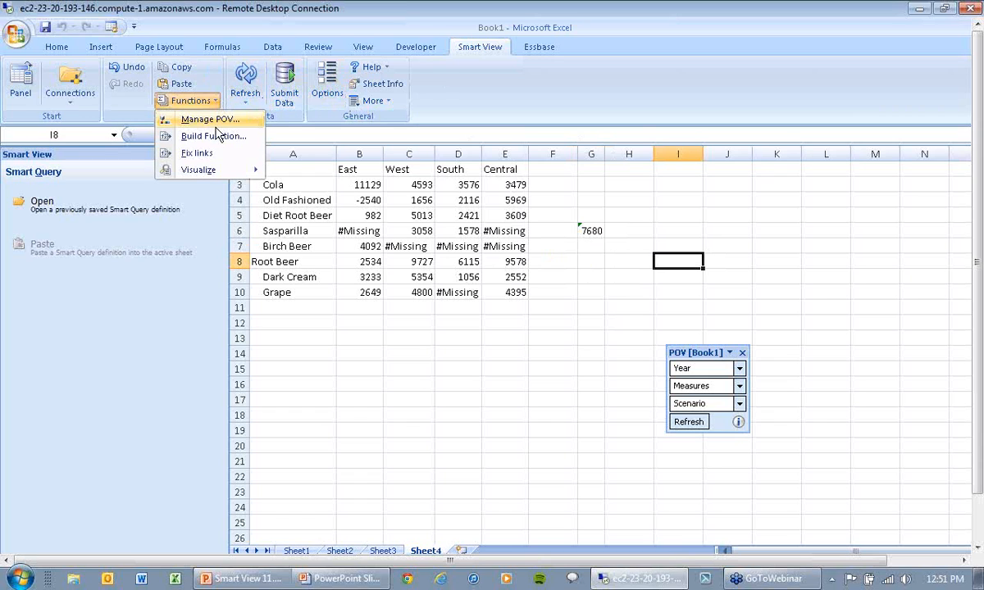
pyautogui.click(213, 136)
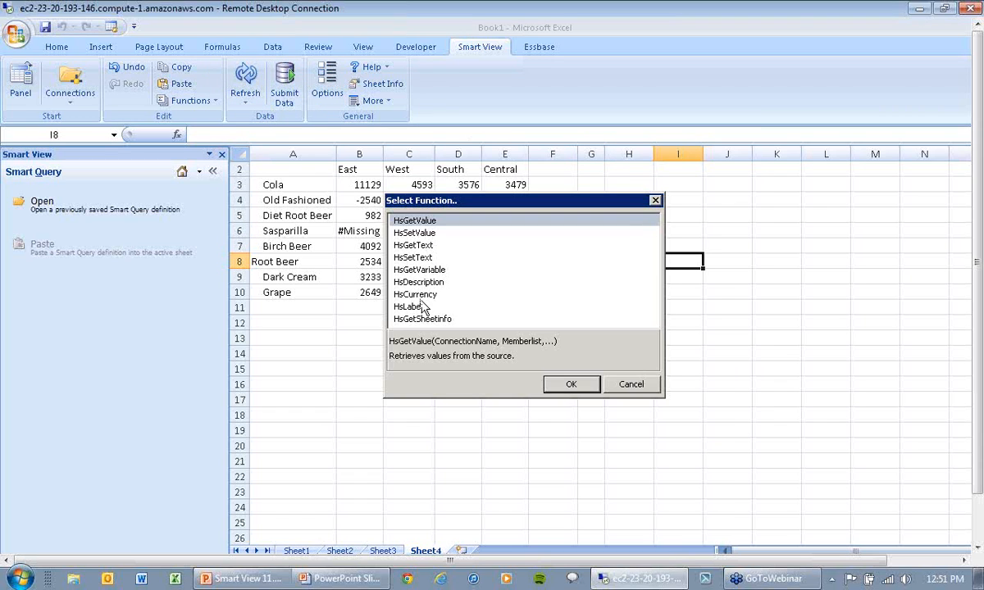
pyautogui.click(631, 384)
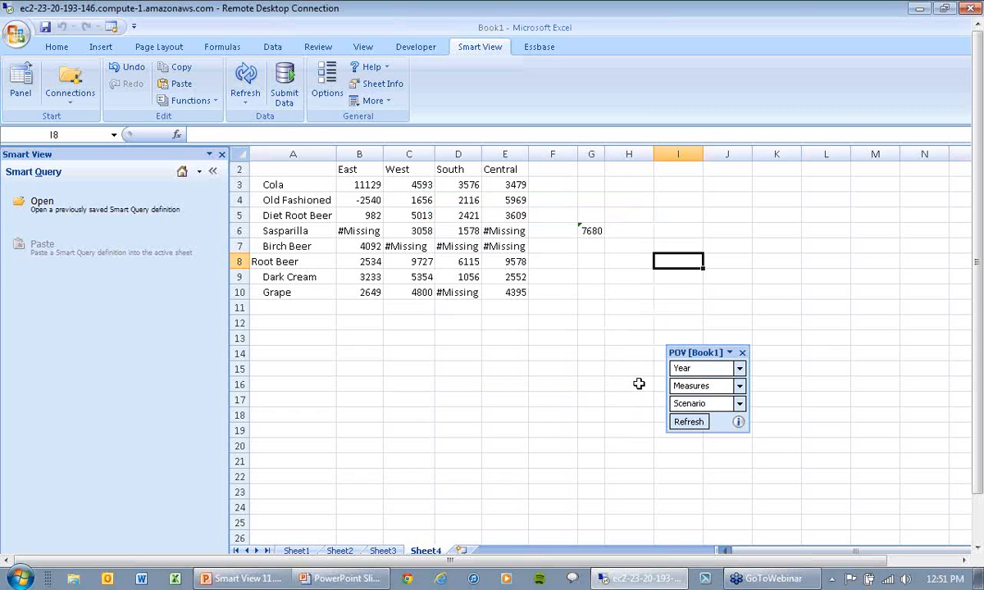
# Look through the connection properties in Sheet4's sheet information.
pyautogui.click(379, 84)
pyautogui.scroll(-2, 691, 336)
pyautogui.scroll(2, 693, 311)
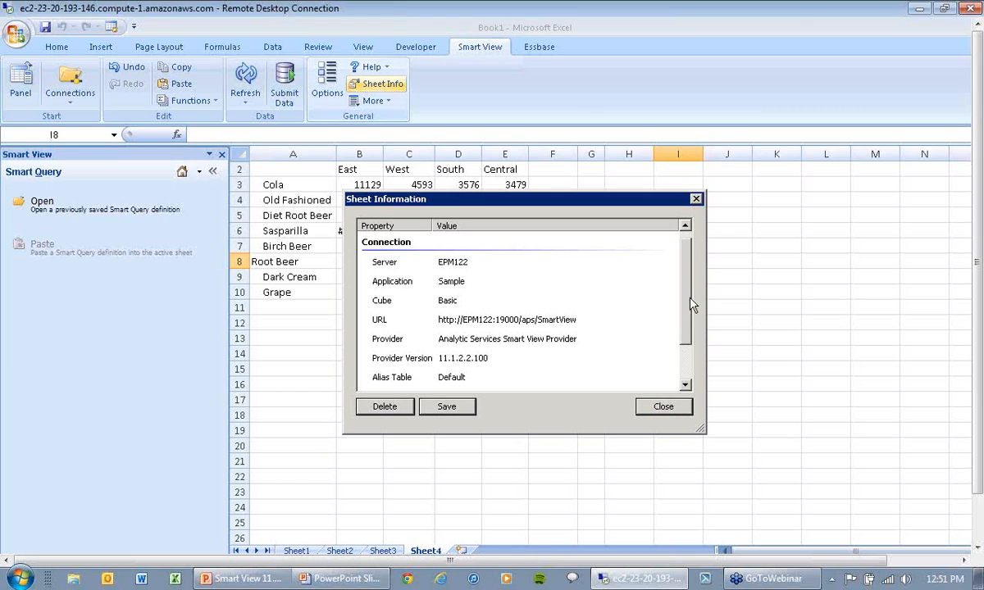
pyautogui.click(695, 199)
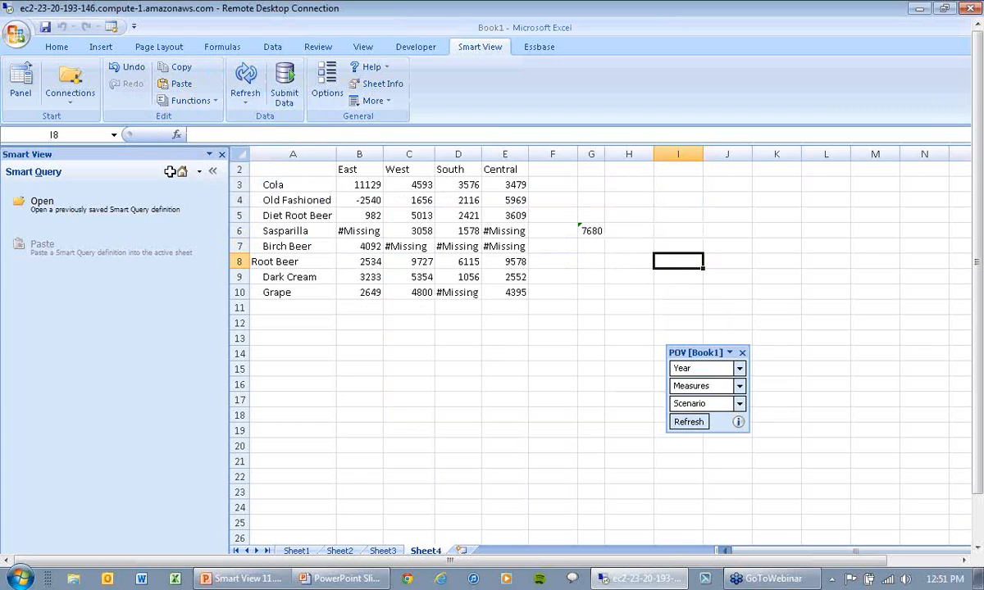
# Insert the HsGetSheetInfo function into cell I8 with Server as its sheet property.
pyautogui.click(201, 100)
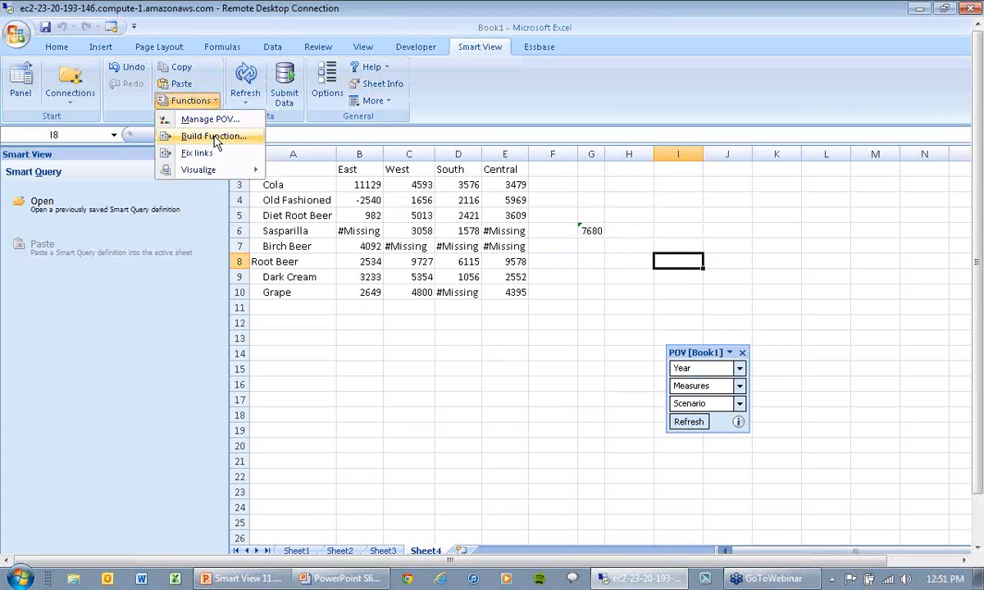
pyautogui.click(215, 137)
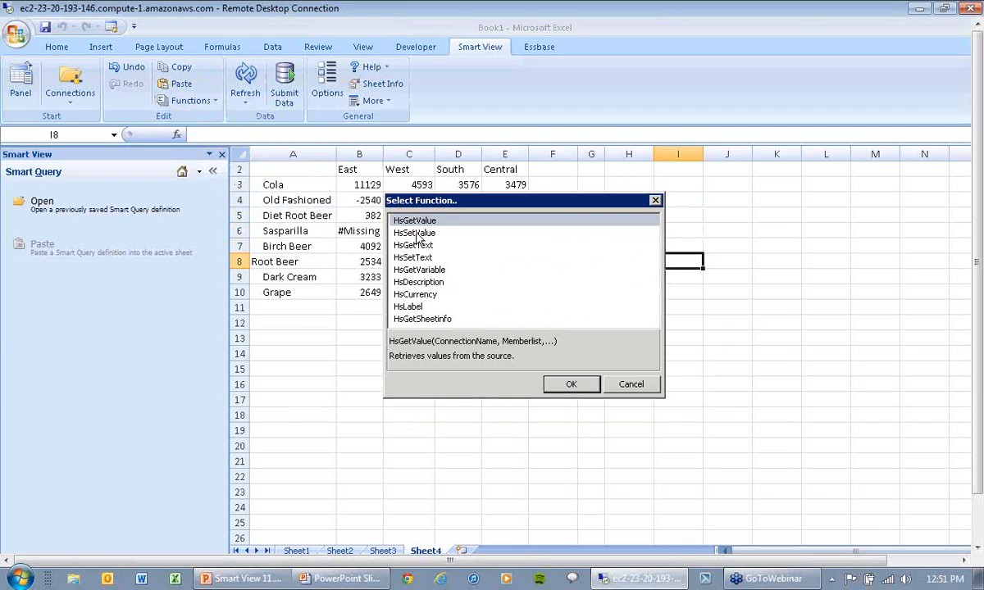
pyautogui.click(423, 319)
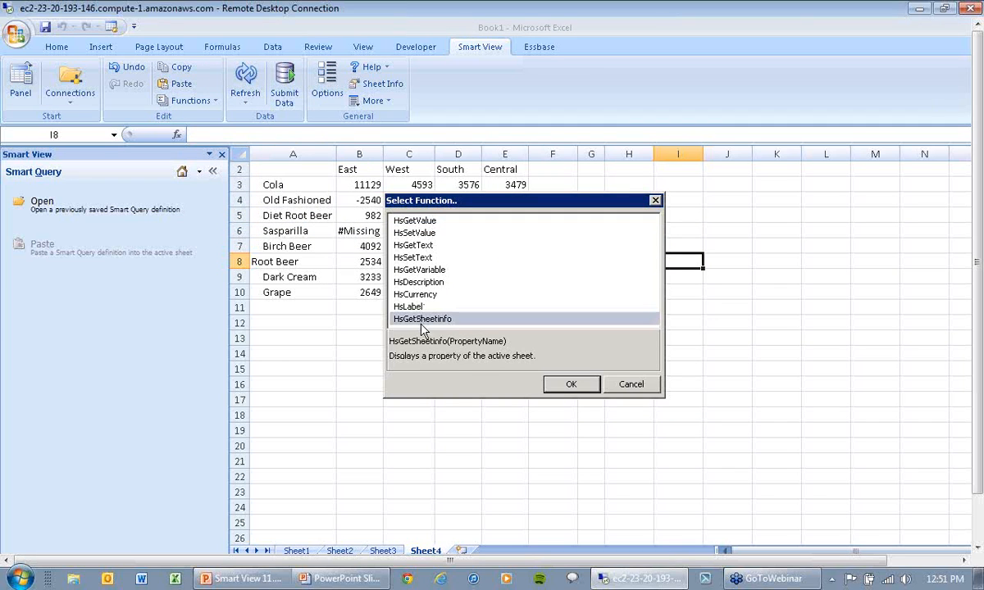
pyautogui.click(566, 384)
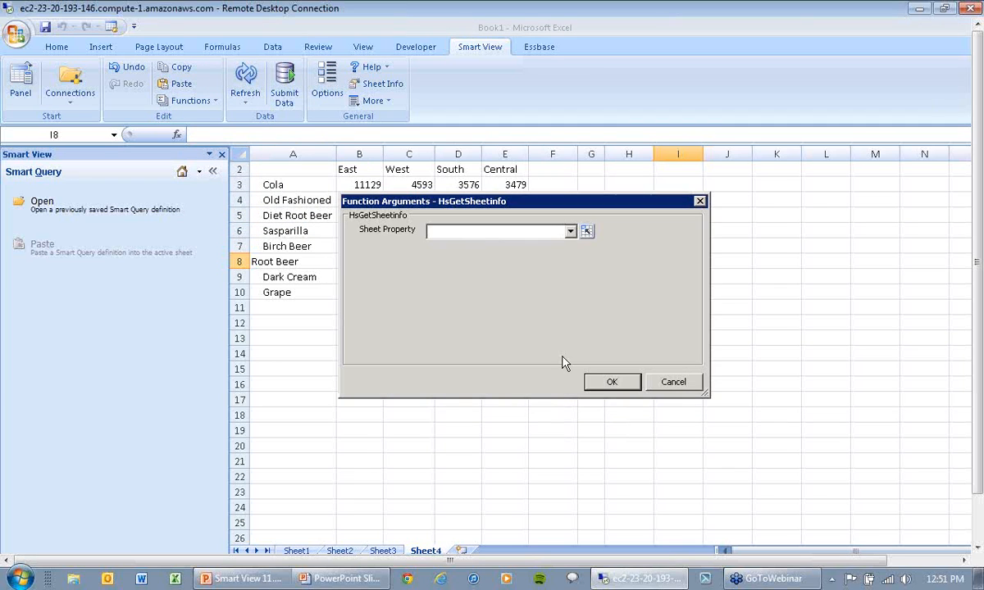
pyautogui.click(569, 231)
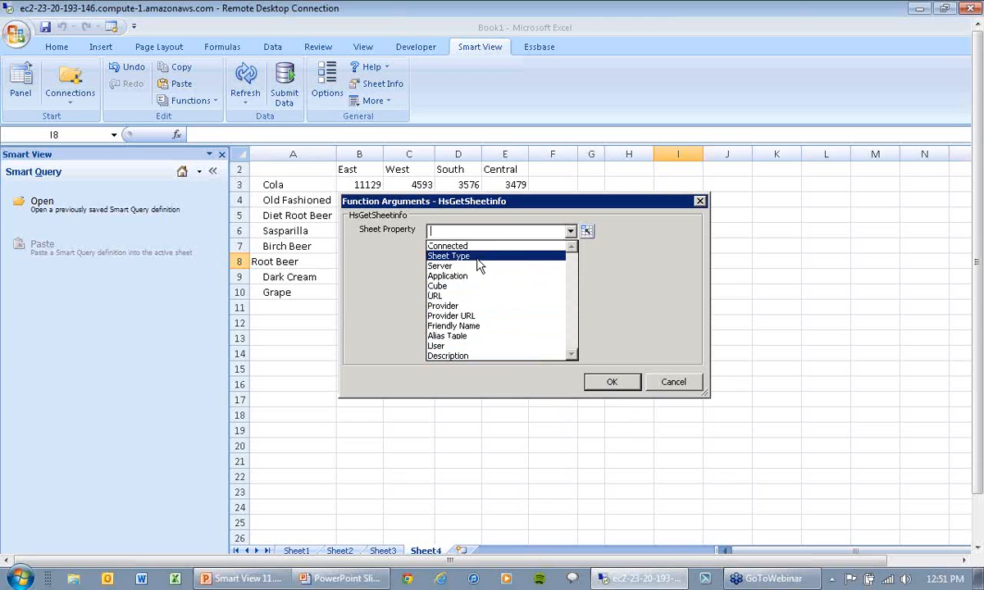
pyautogui.click(450, 267)
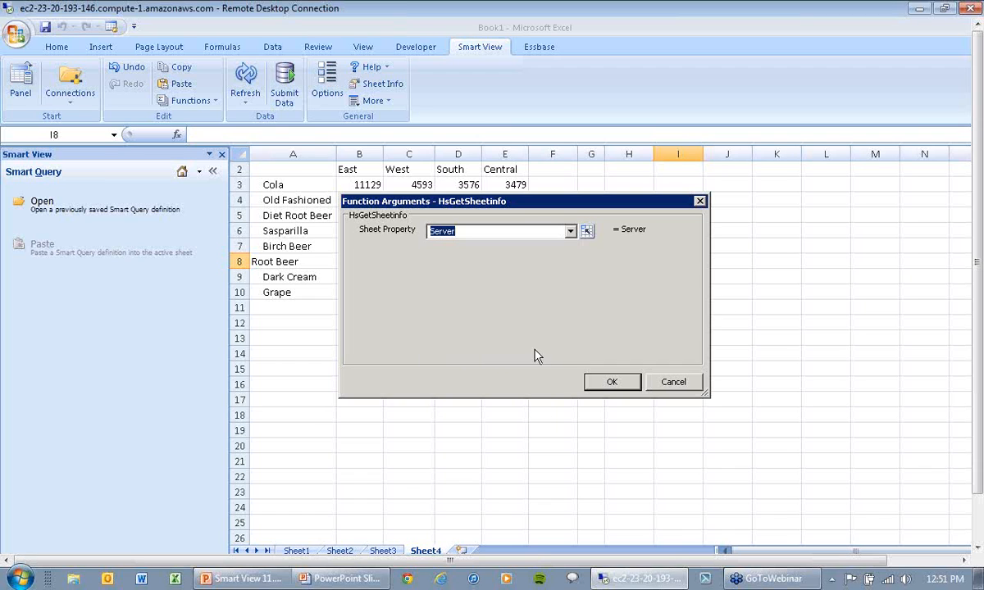
pyautogui.click(608, 384)
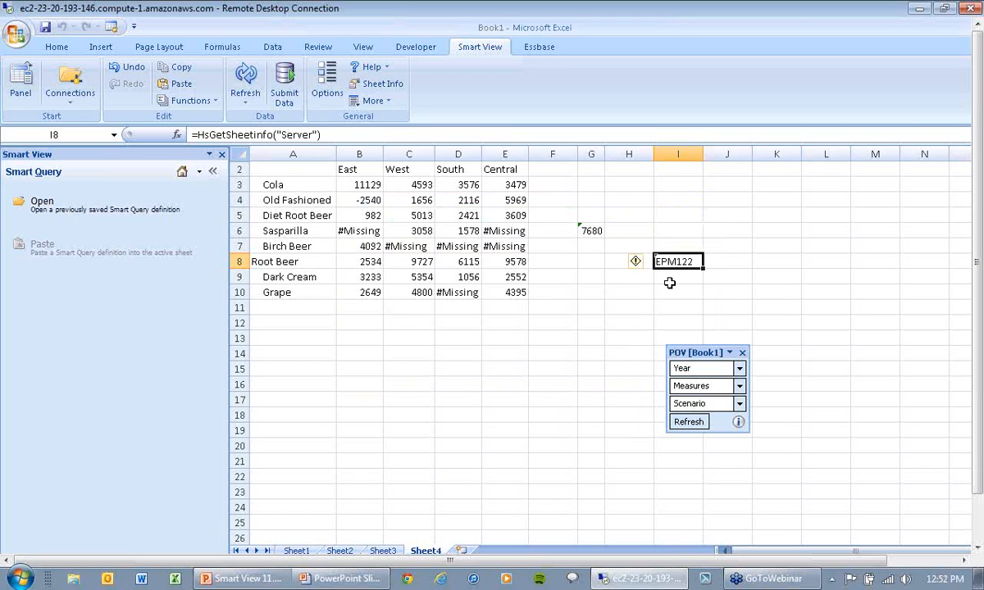
# Display the shared connections in the Smart View pane and check the server property in Sheet4's sheet information.
pyautogui.click(198, 174)
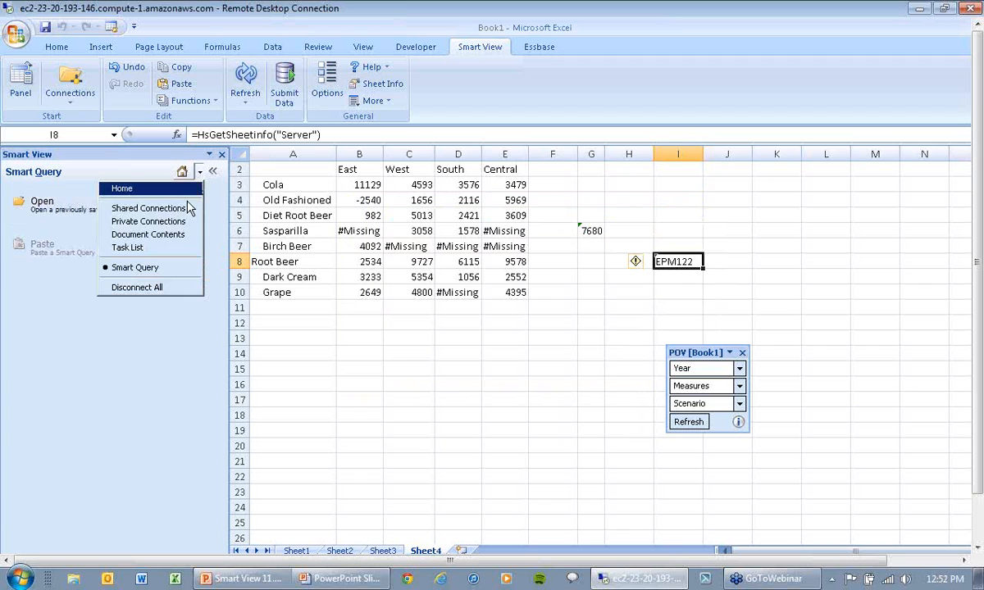
pyautogui.click(175, 206)
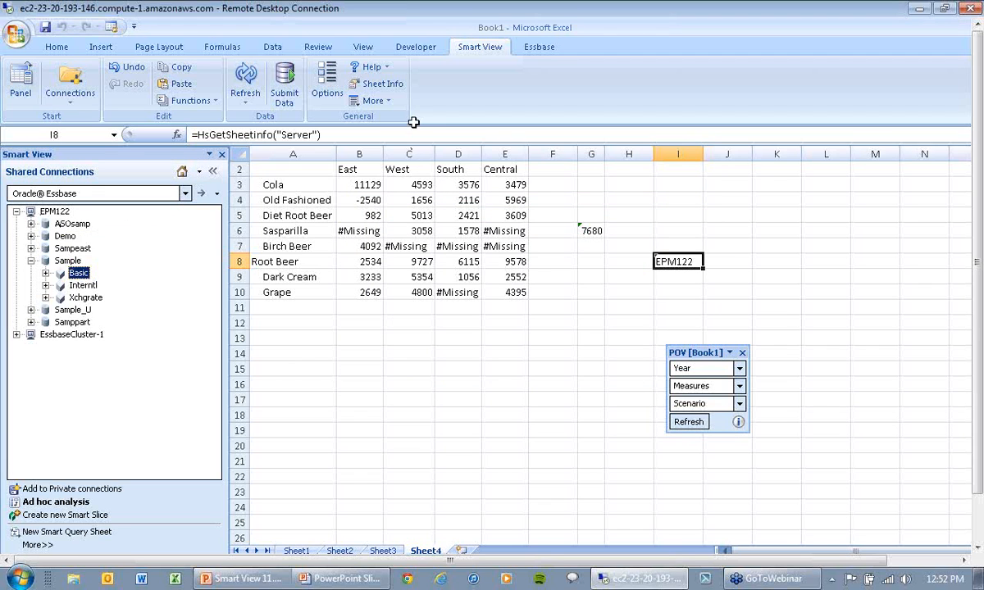
pyautogui.click(382, 86)
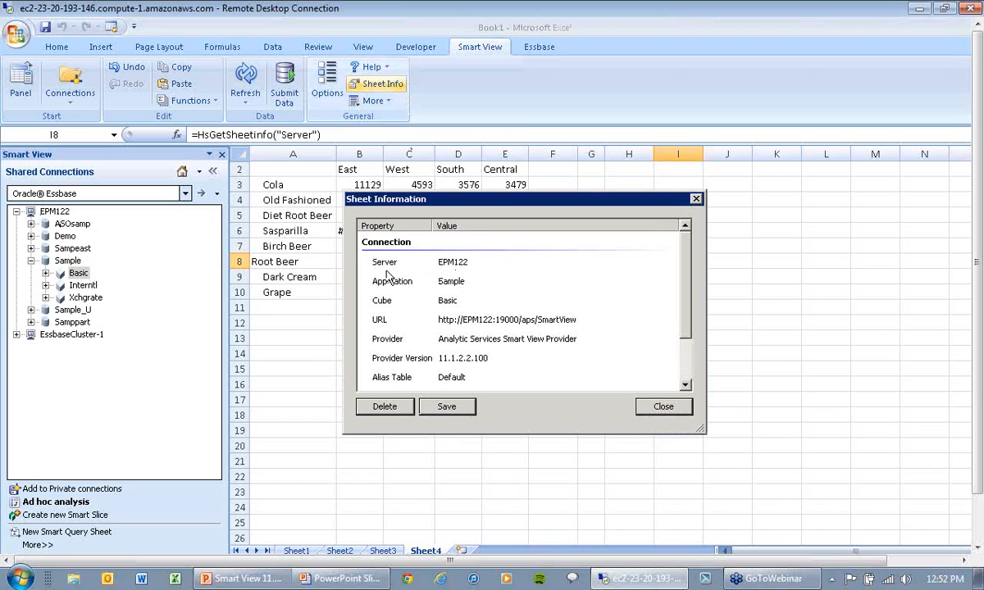
pyautogui.click(663, 406)
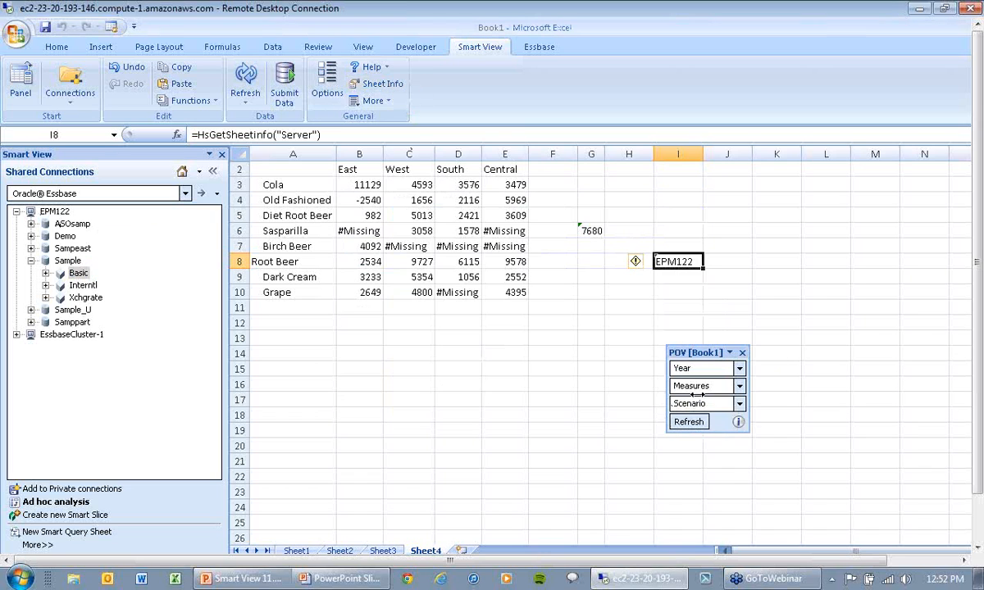
pyautogui.click(771, 305)
pyautogui.press('alt')
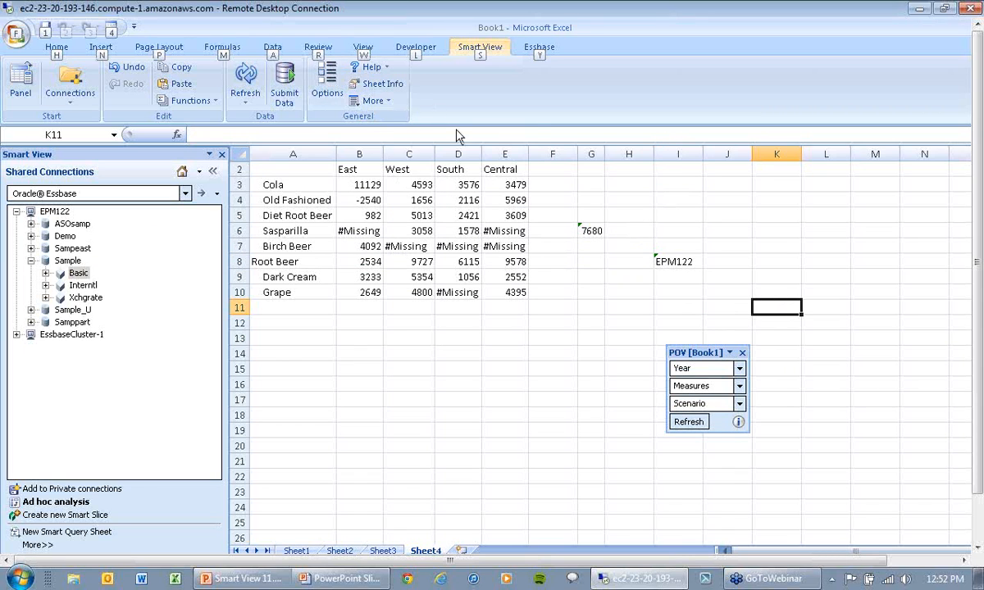
pyautogui.press('Escape')
pyautogui.press('Left')
pyautogui.press('Left')
pyautogui.press('Left')
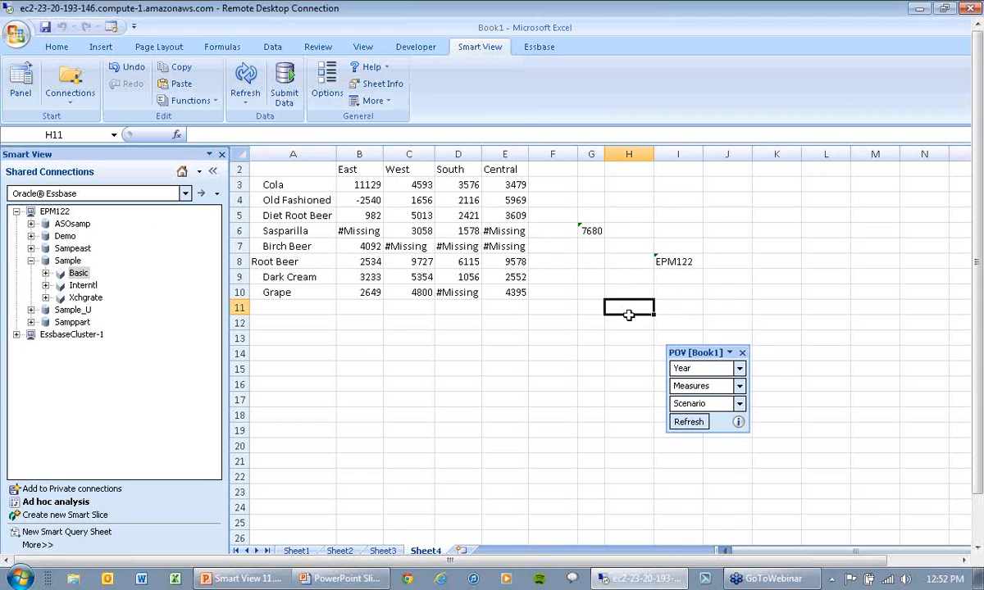
pyautogui.press('alt')
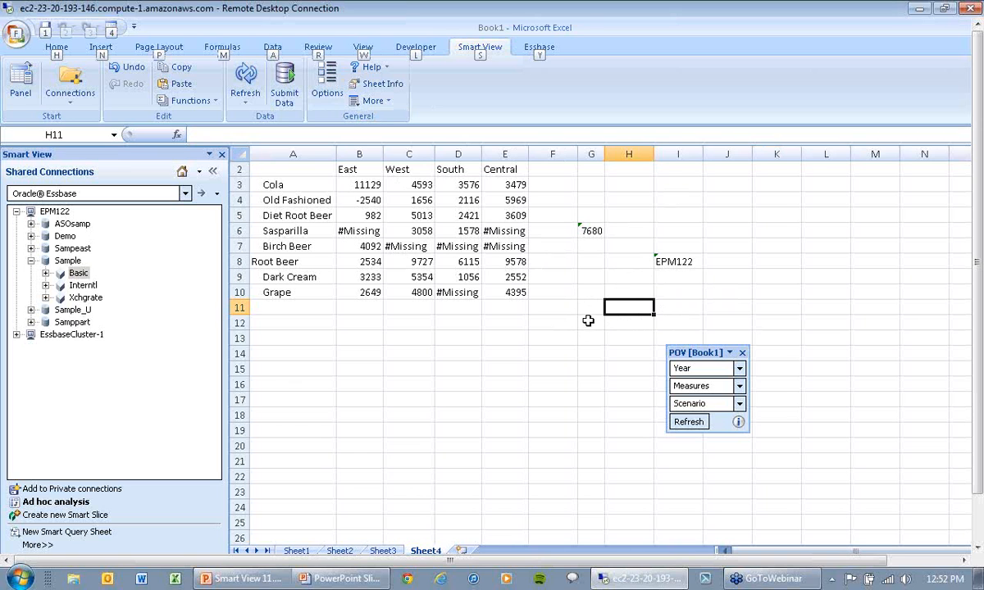
# Switch to the PowerPoint slide show to view the In Cell POV slide, and return to the Excel workbook.
pyautogui.hotkey('alt', 'Tab')
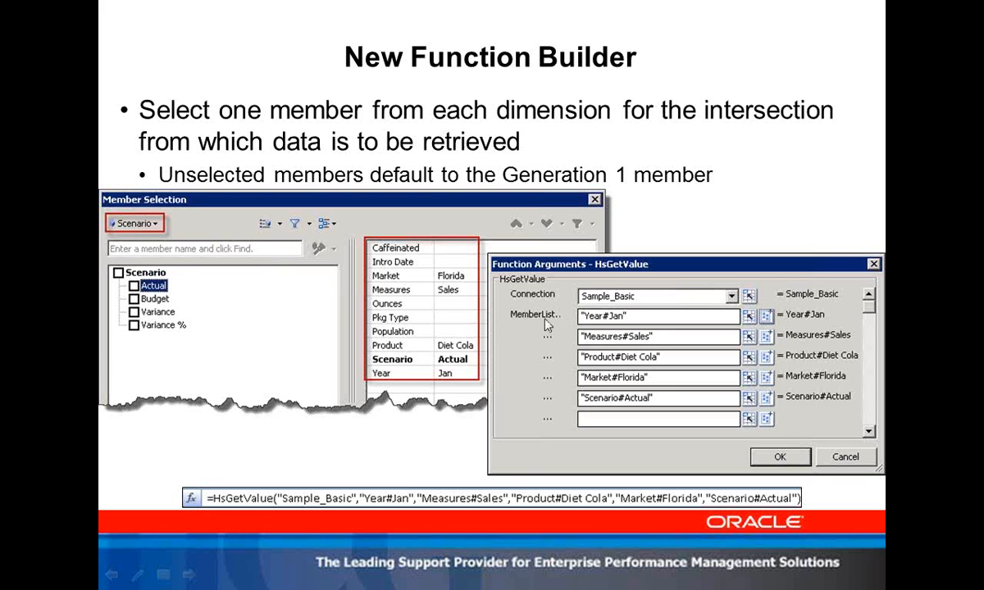
pyautogui.click(440, 274)
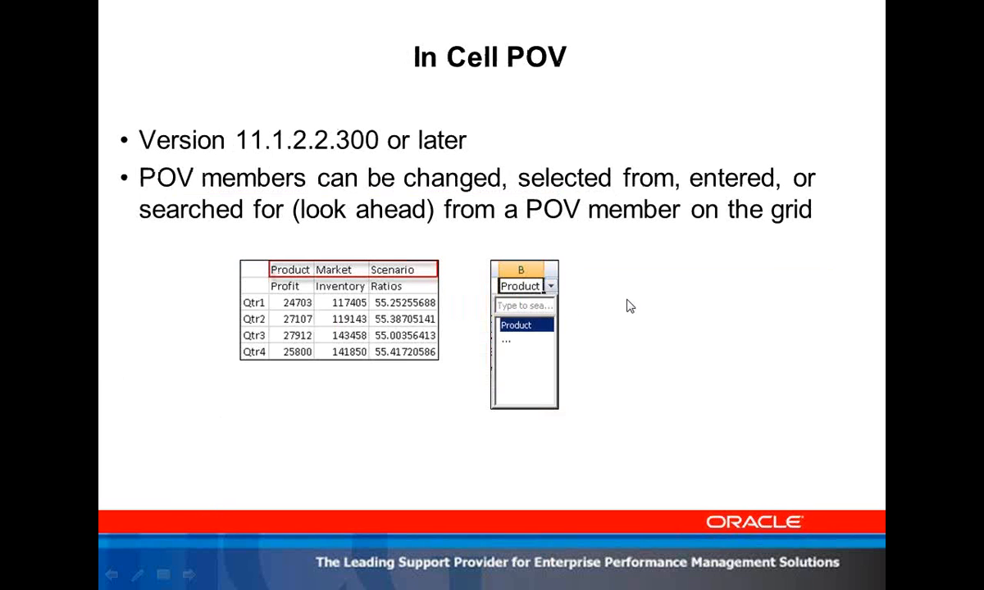
pyautogui.hotkey('alt', 'Tab')
pyautogui.hotkey('alt', 'Tab')
pyautogui.hotkey('alt', 'Tab')
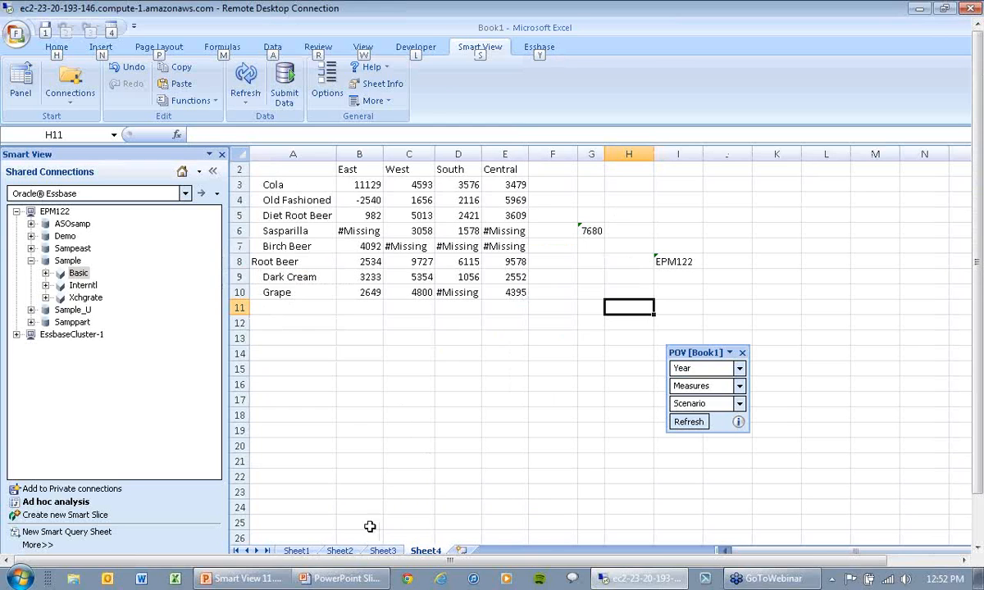
# Add a new worksheet and start an ad hoc analysis on the Sample application's Basic cube.
pyautogui.click(460, 550)
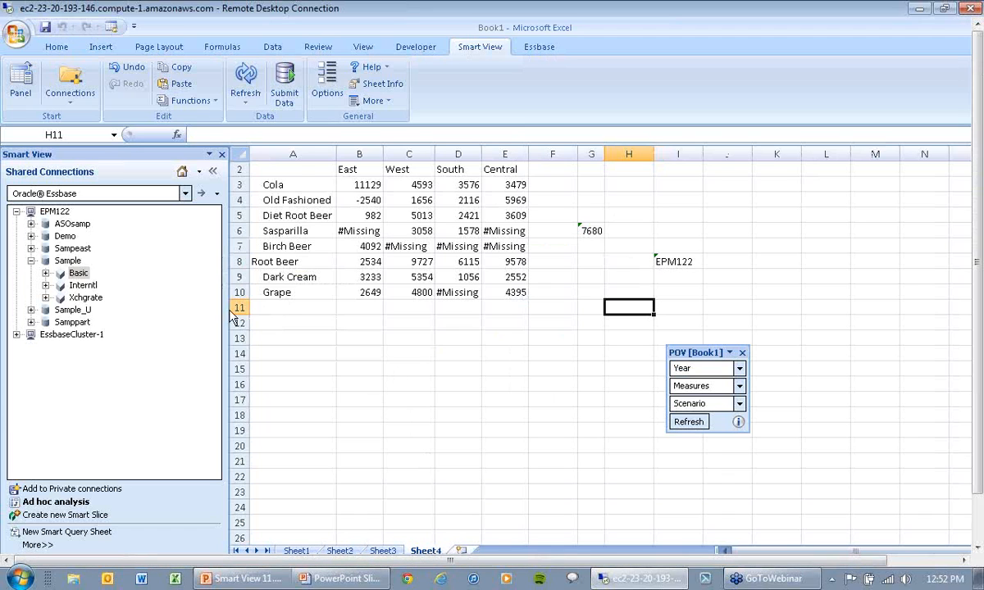
pyautogui.rightClick(79, 274)
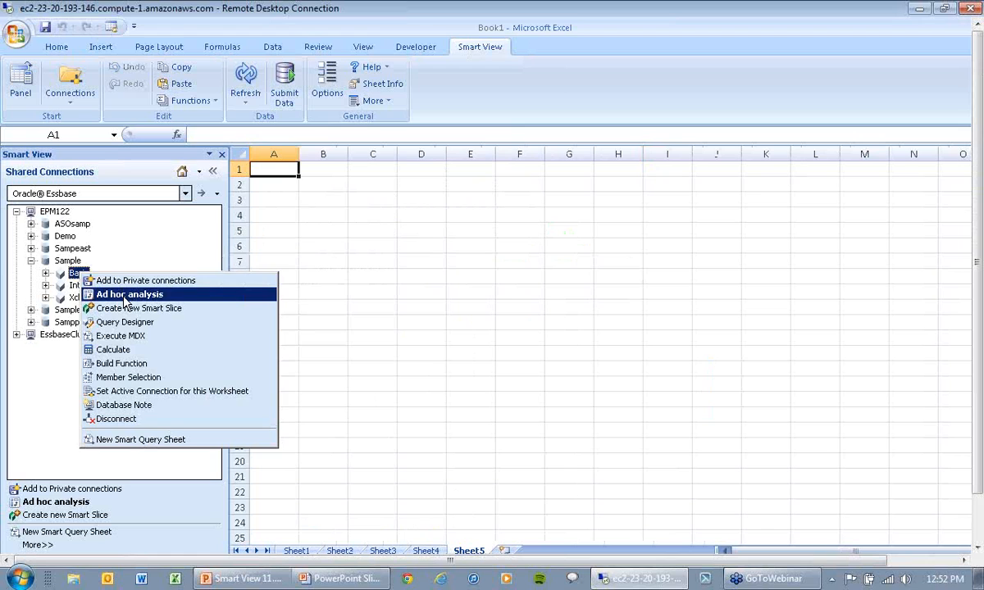
pyautogui.click(128, 294)
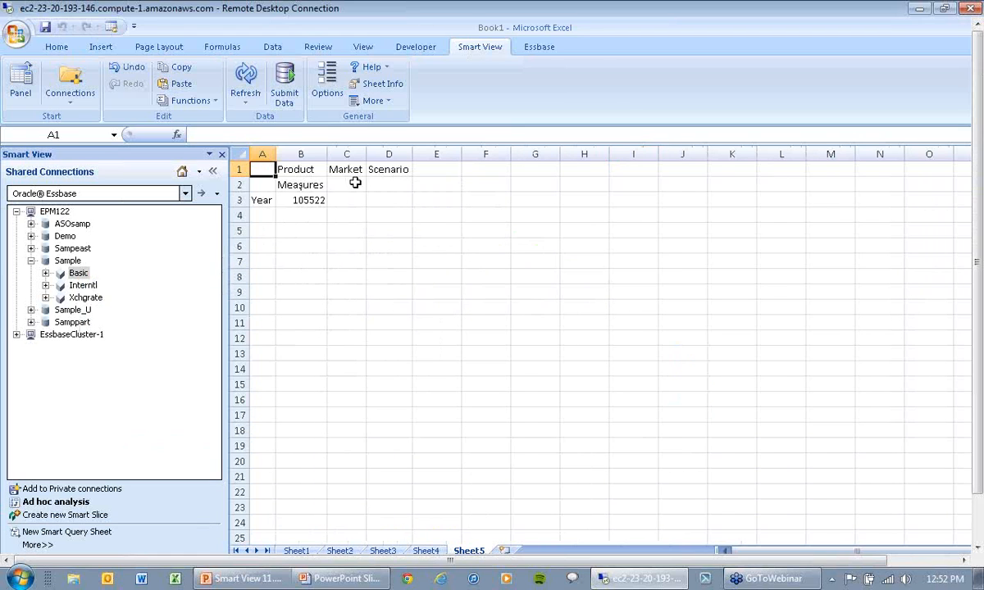
# Show Sheet5's POV as a floating toolbar placed beside the data and return it to the in-cell display.
pyautogui.click(537, 46)
pyautogui.moveTo(305, 170); pyautogui.dragTo(398, 169)
pyautogui.click(521, 245)
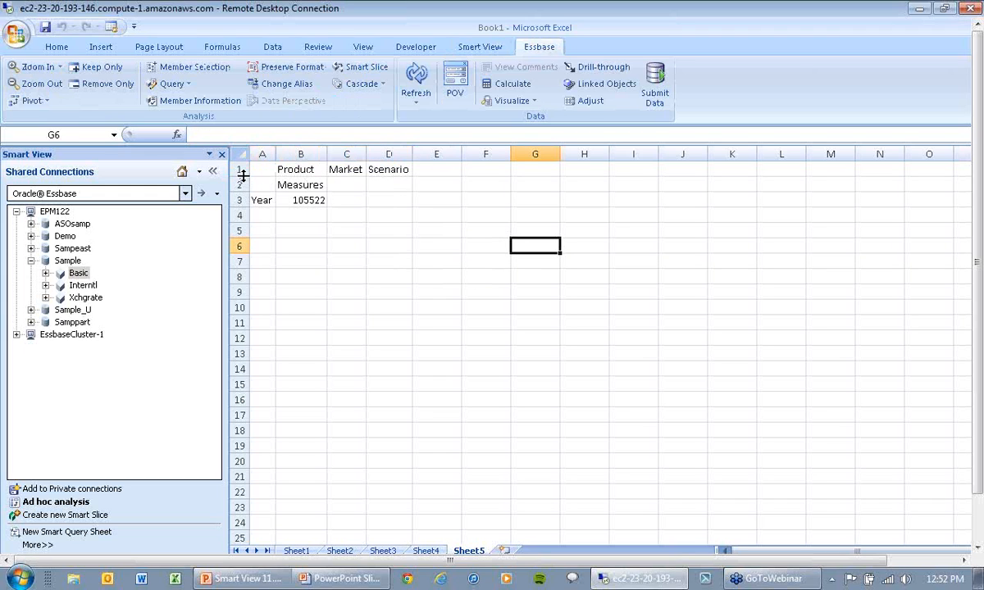
pyautogui.click(455, 82)
pyautogui.moveTo(741, 378); pyautogui.dragTo(516, 187)
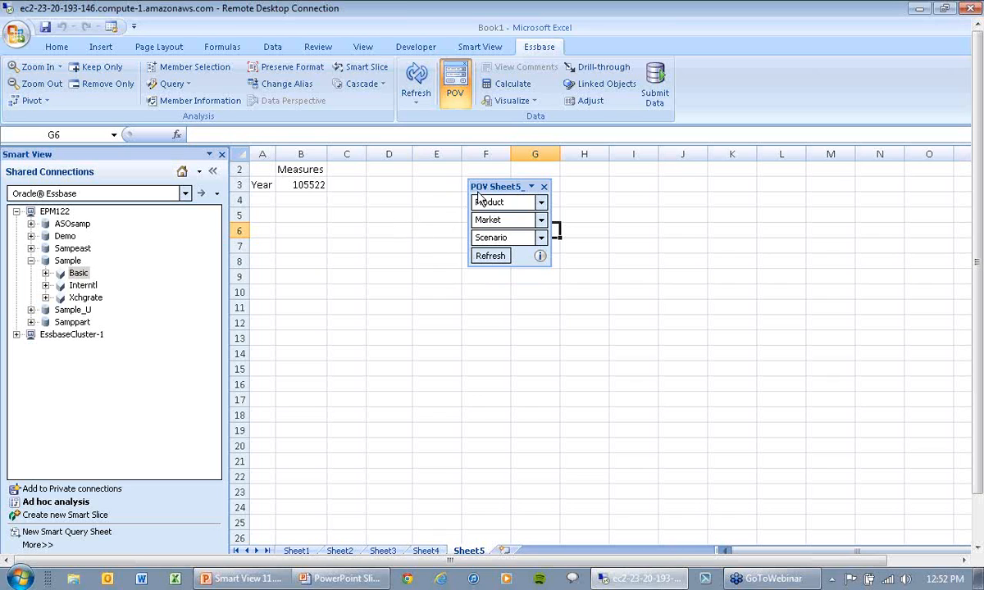
pyautogui.click(455, 82)
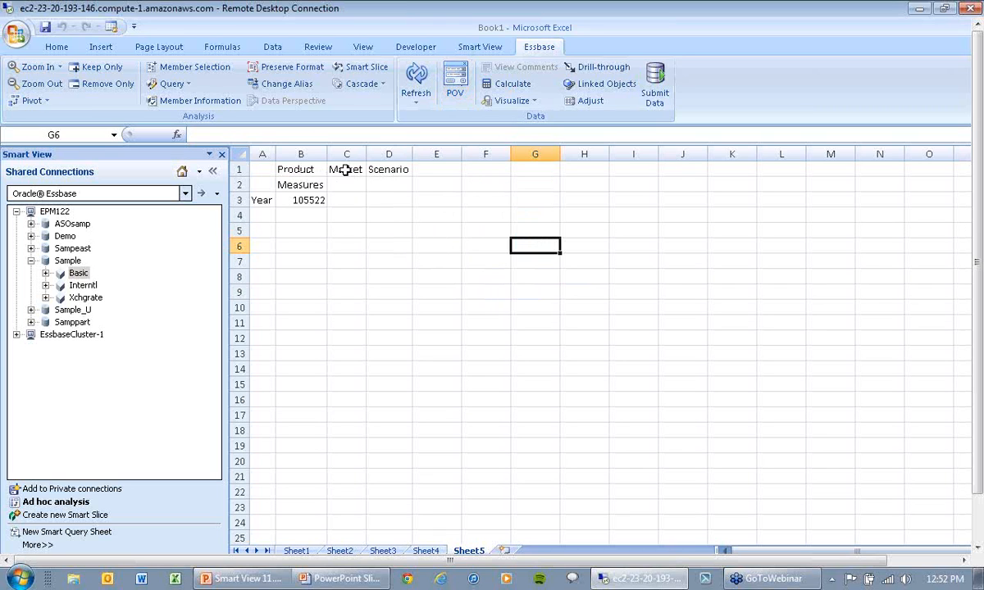
# Examine Product's member selection through the floating POV toolbar without choosing members, and restore the in-cell POV.
pyautogui.click(461, 96)
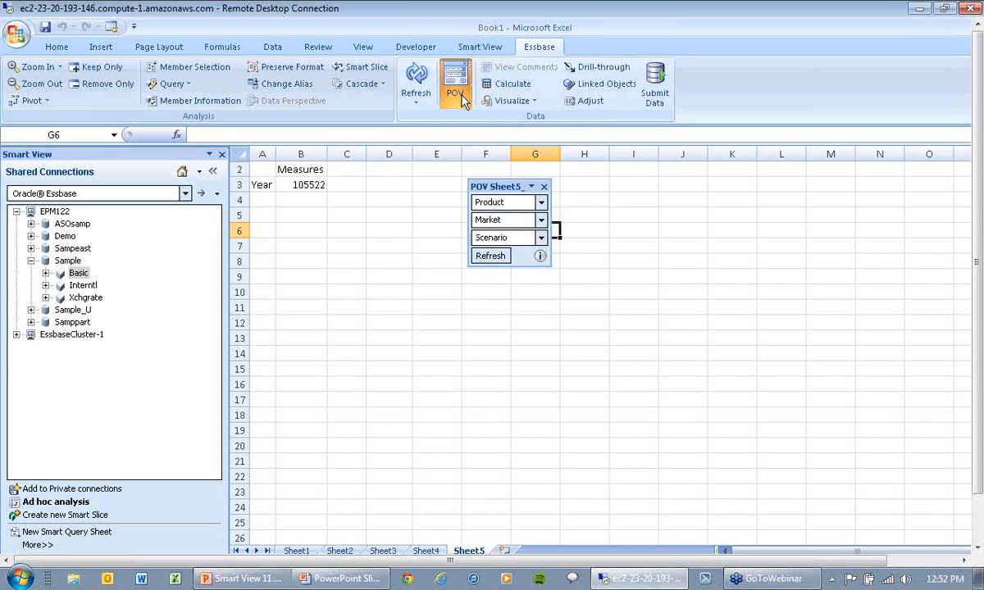
pyautogui.click(542, 202)
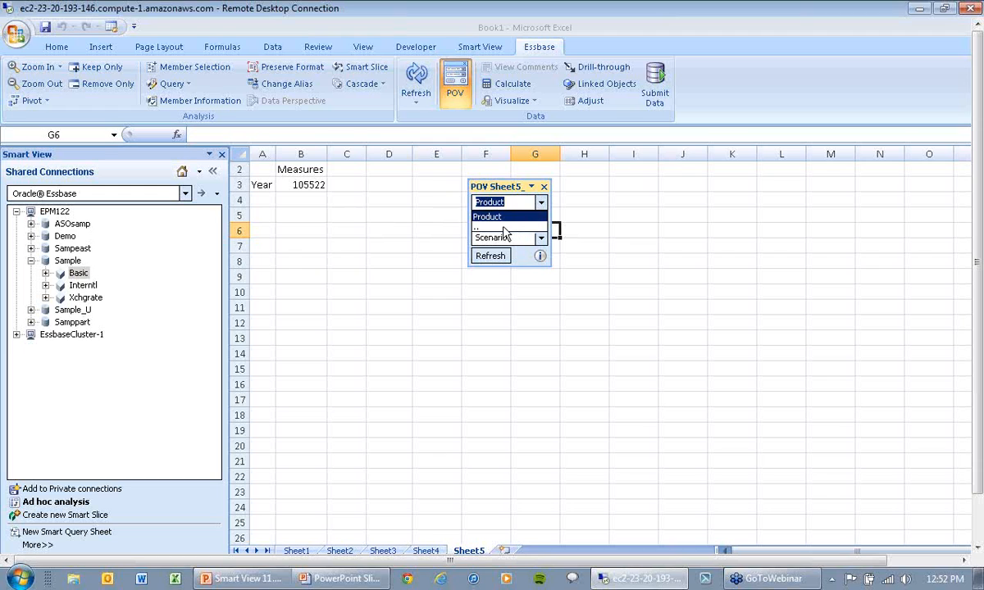
pyautogui.click(544, 217)
pyautogui.click(541, 203)
pyautogui.click(490, 222)
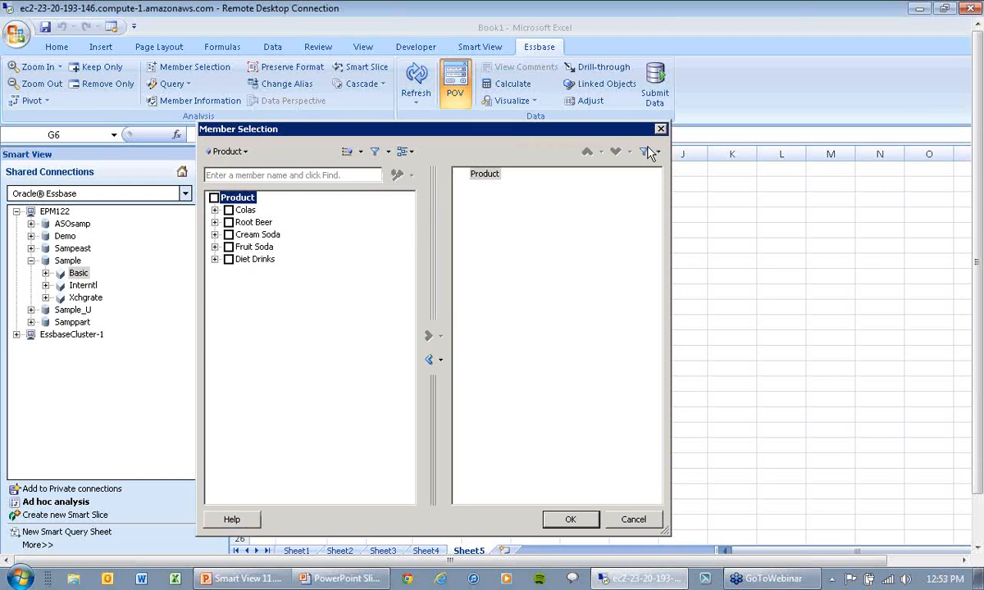
pyautogui.click(661, 129)
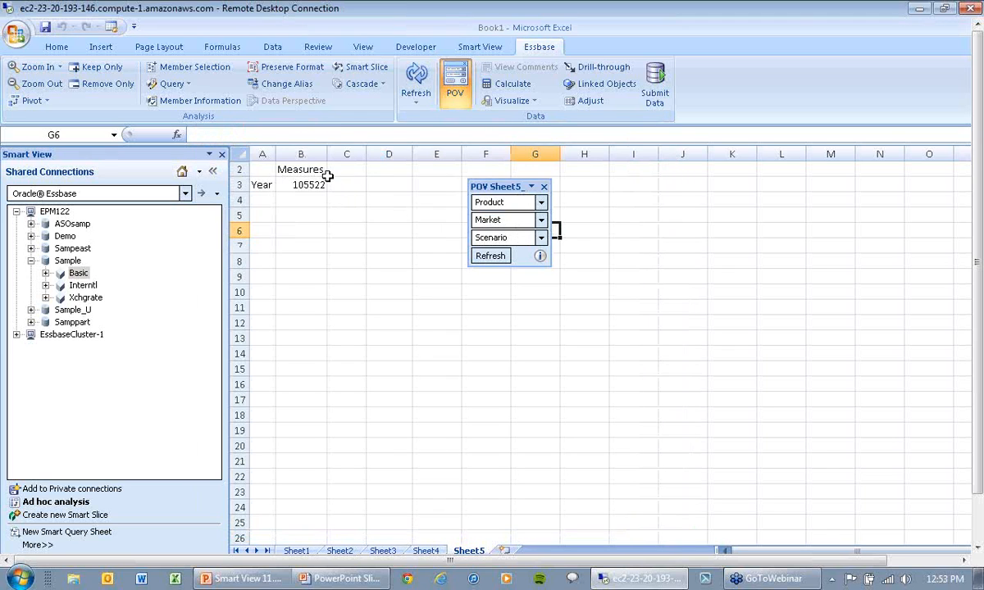
pyautogui.click(453, 88)
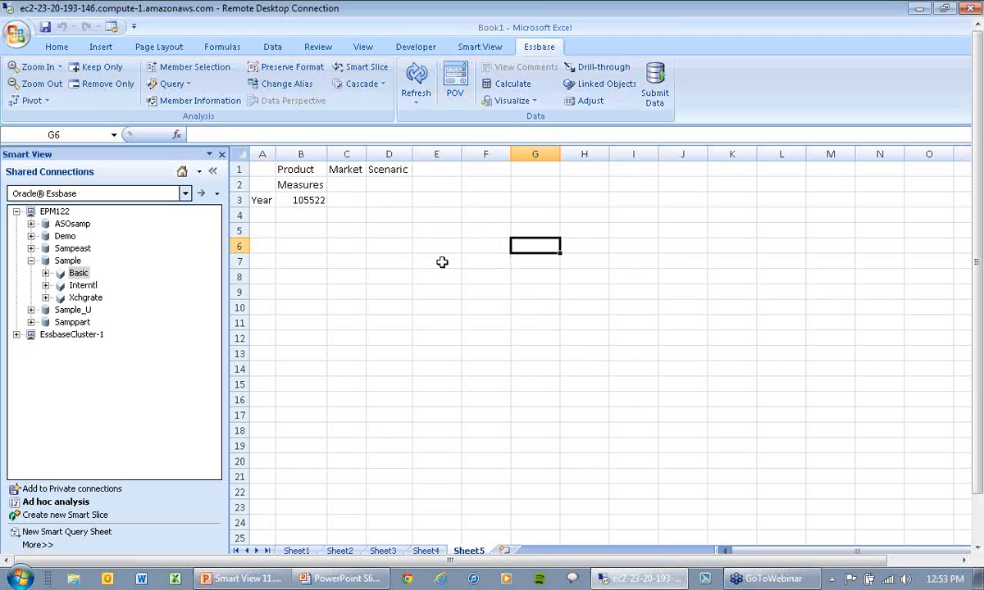
# Add Colas, Root Beer, Cream Soda and Fruit Soda to the Product POV member list from cell B1.
pyautogui.click(305, 169)
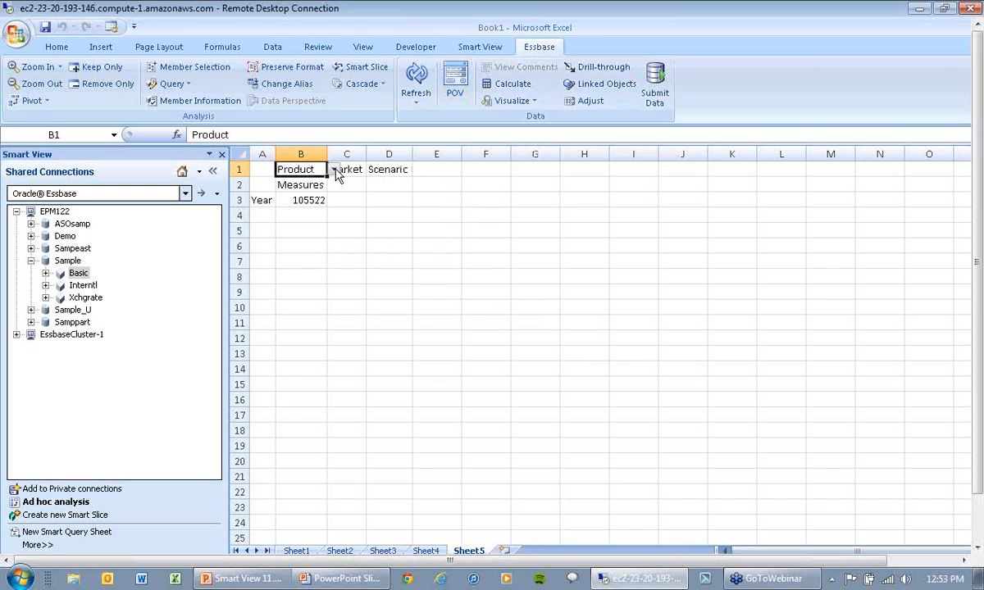
pyautogui.click(335, 170)
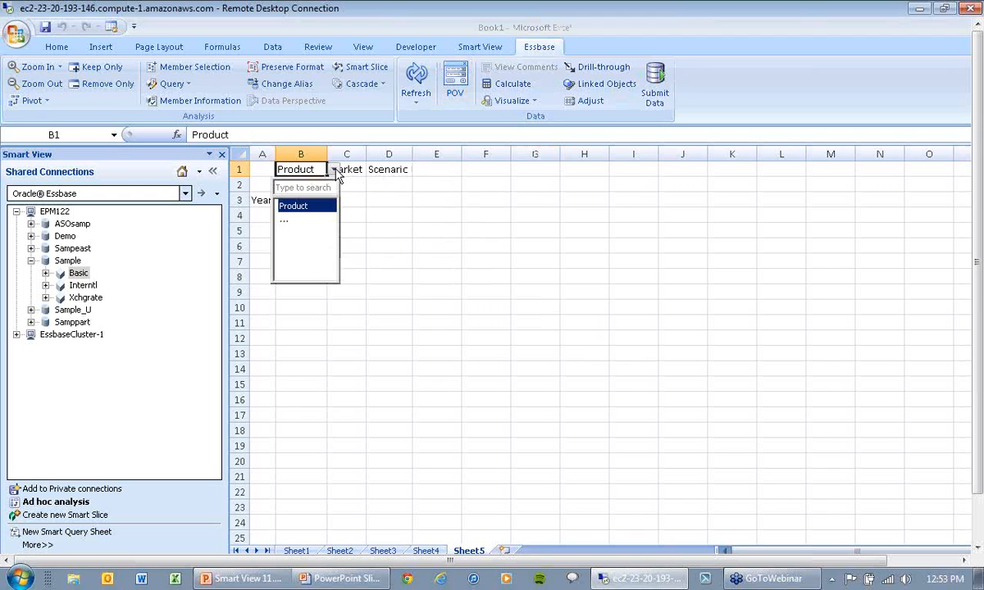
pyautogui.click(301, 221)
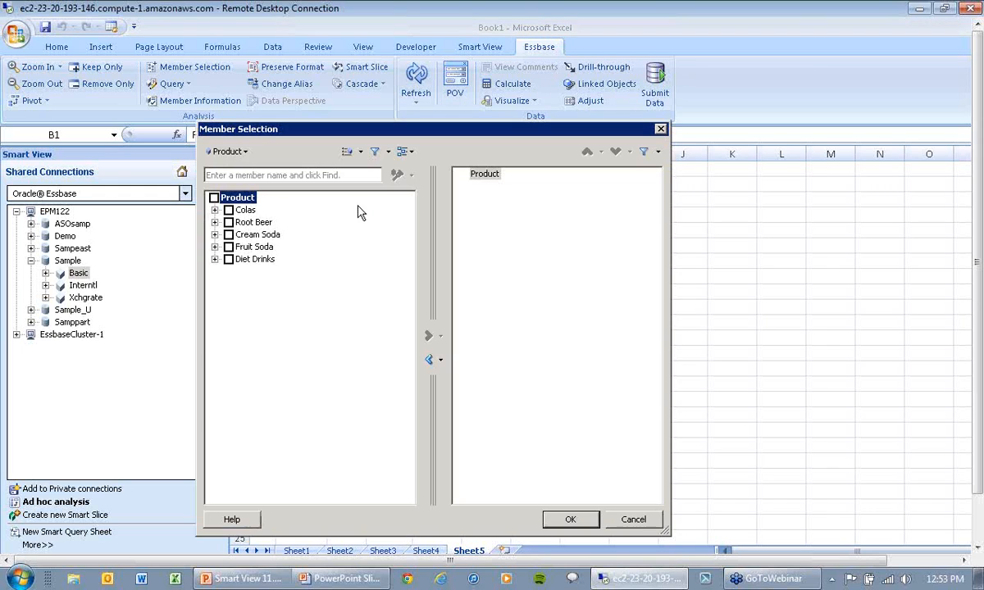
pyautogui.click(229, 210)
pyautogui.click(229, 222)
pyautogui.click(229, 234)
pyautogui.click(228, 247)
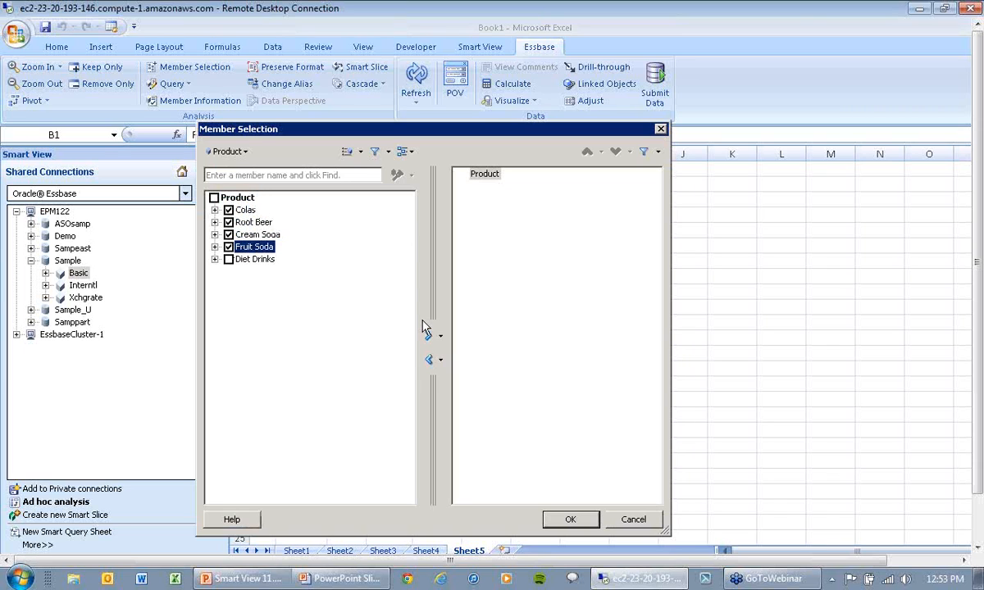
pyautogui.click(427, 335)
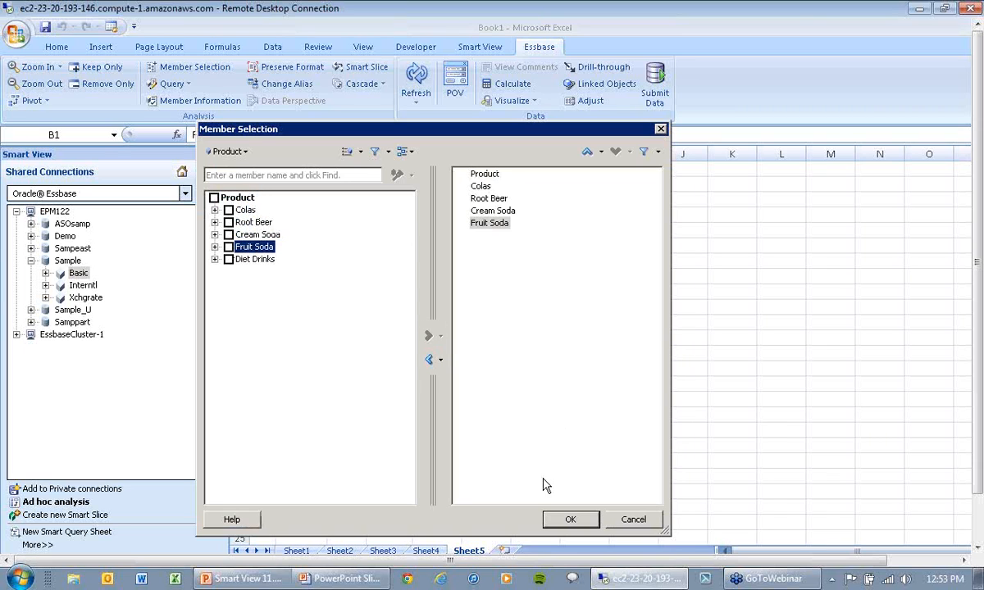
pyautogui.click(571, 519)
# Set the in-cell Product POV in B1 to Colas and refresh the sheet.
pyautogui.click(332, 171)
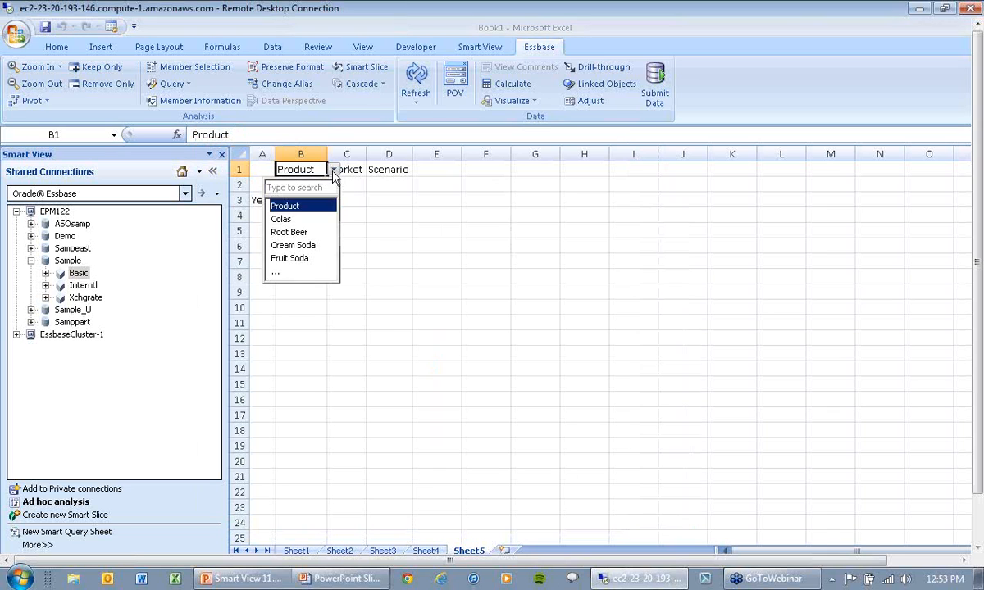
pyautogui.click(309, 220)
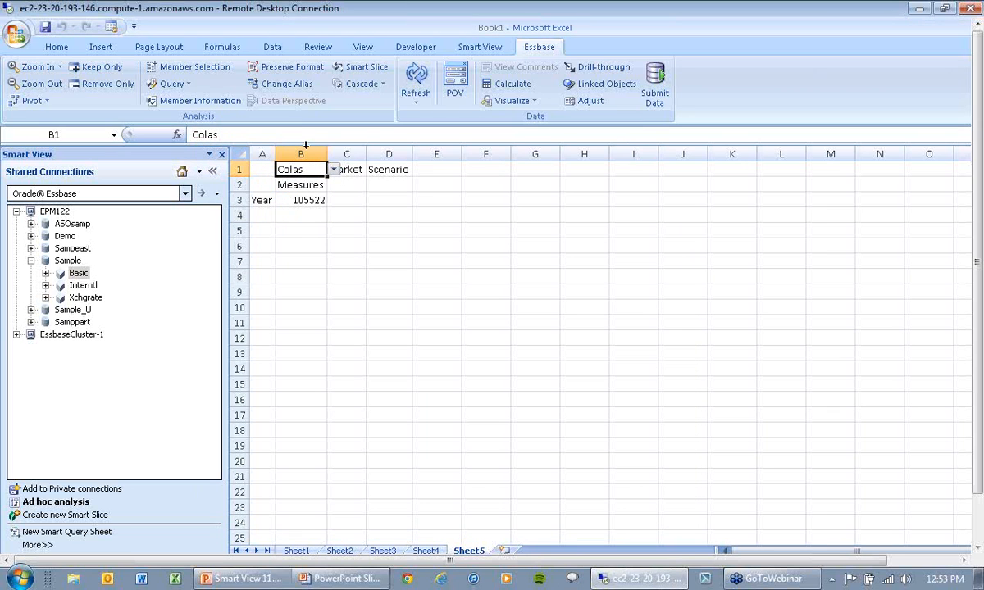
pyautogui.click(416, 82)
# Set Product to Cream Soda in the floating POV toolbar, refresh the data and switch to the PowerPoint slide show.
pyautogui.click(455, 82)
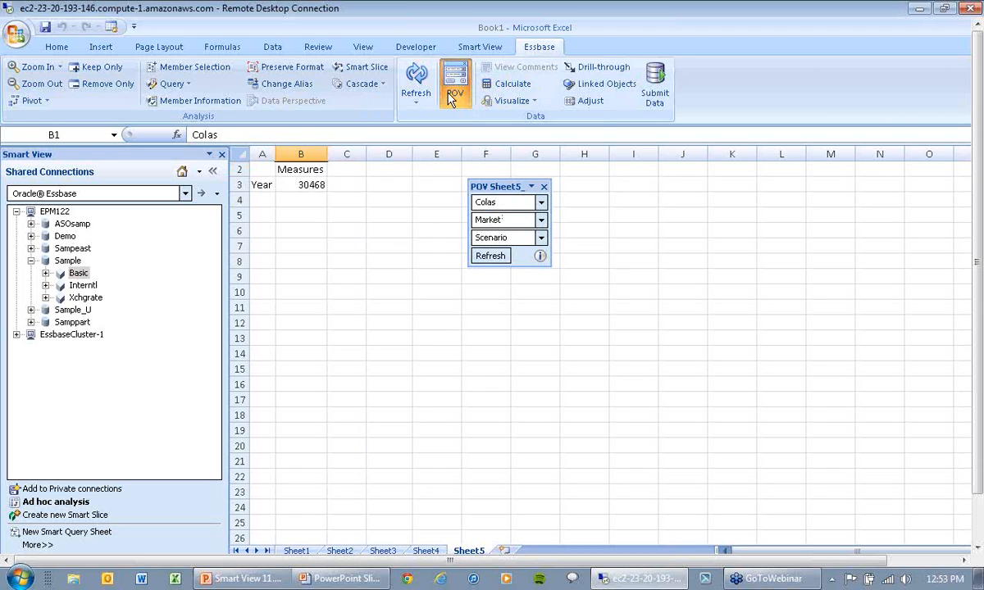
pyautogui.click(540, 204)
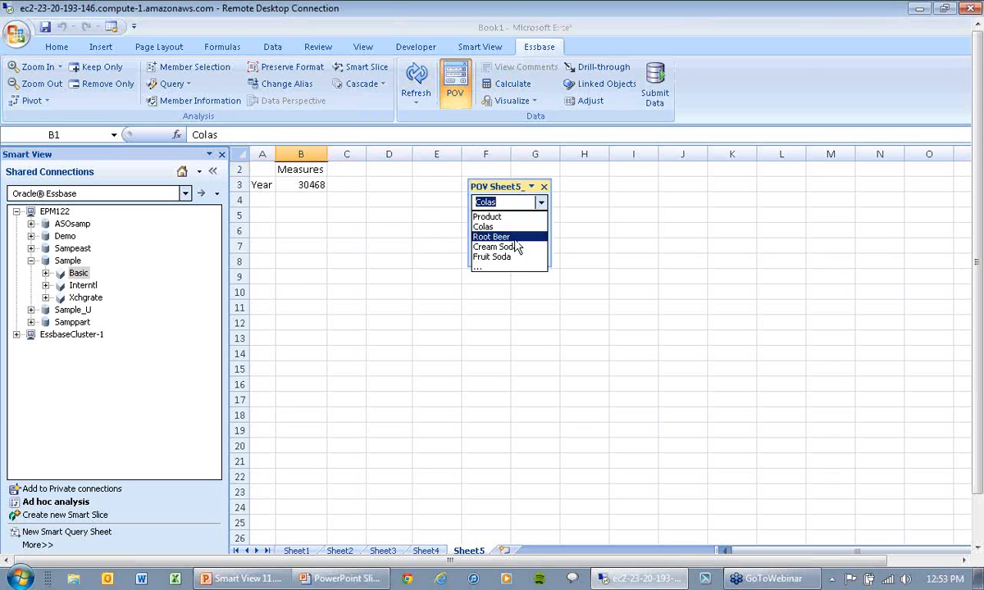
pyautogui.click(514, 247)
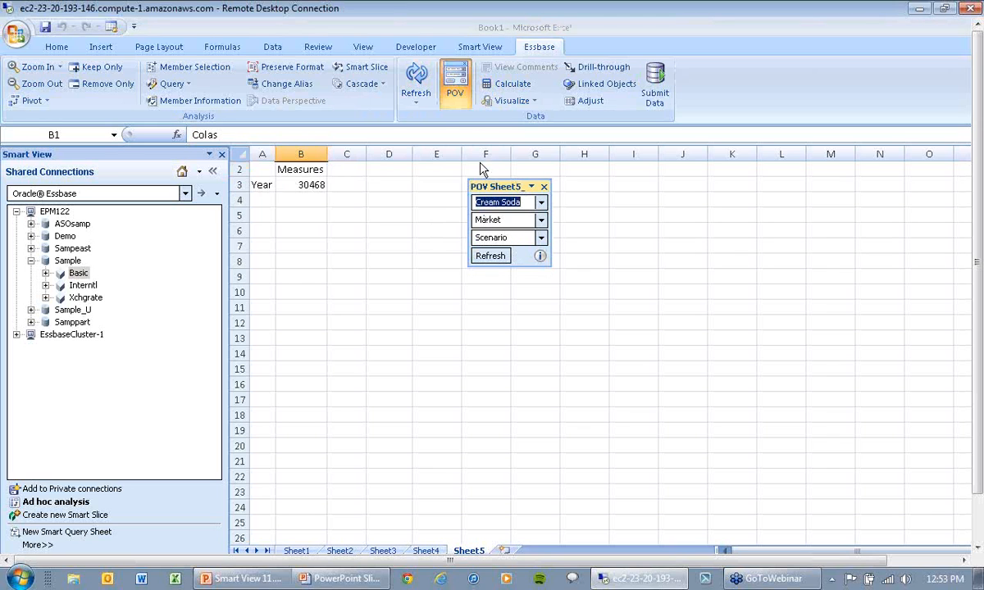
pyautogui.click(416, 82)
pyautogui.hotkey('alt', 'Tab')
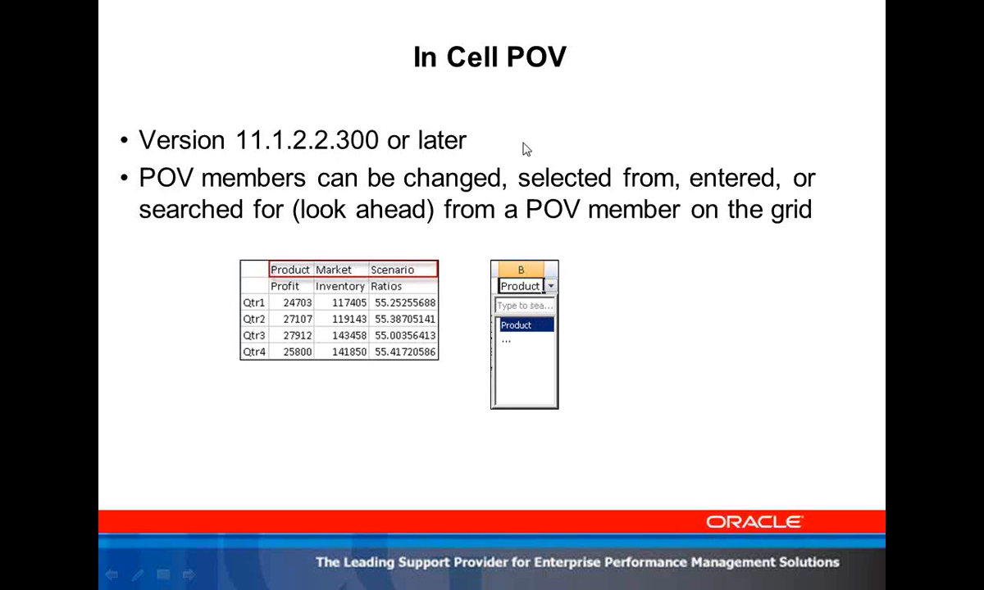